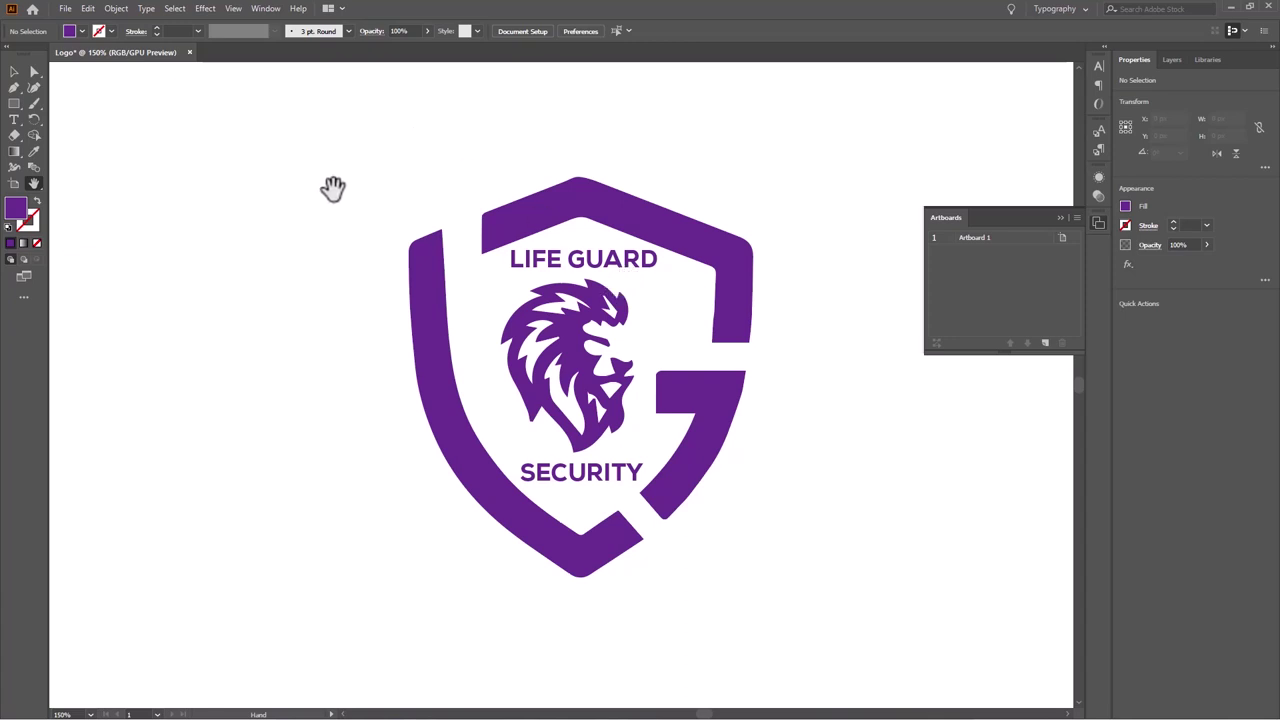
Open a second Logo window (Logo:2) and tile both Logo windows side by side.
{"action": "left_click_drag", "start_coordinate": [565, 247], "coordinate": [527, 258]}
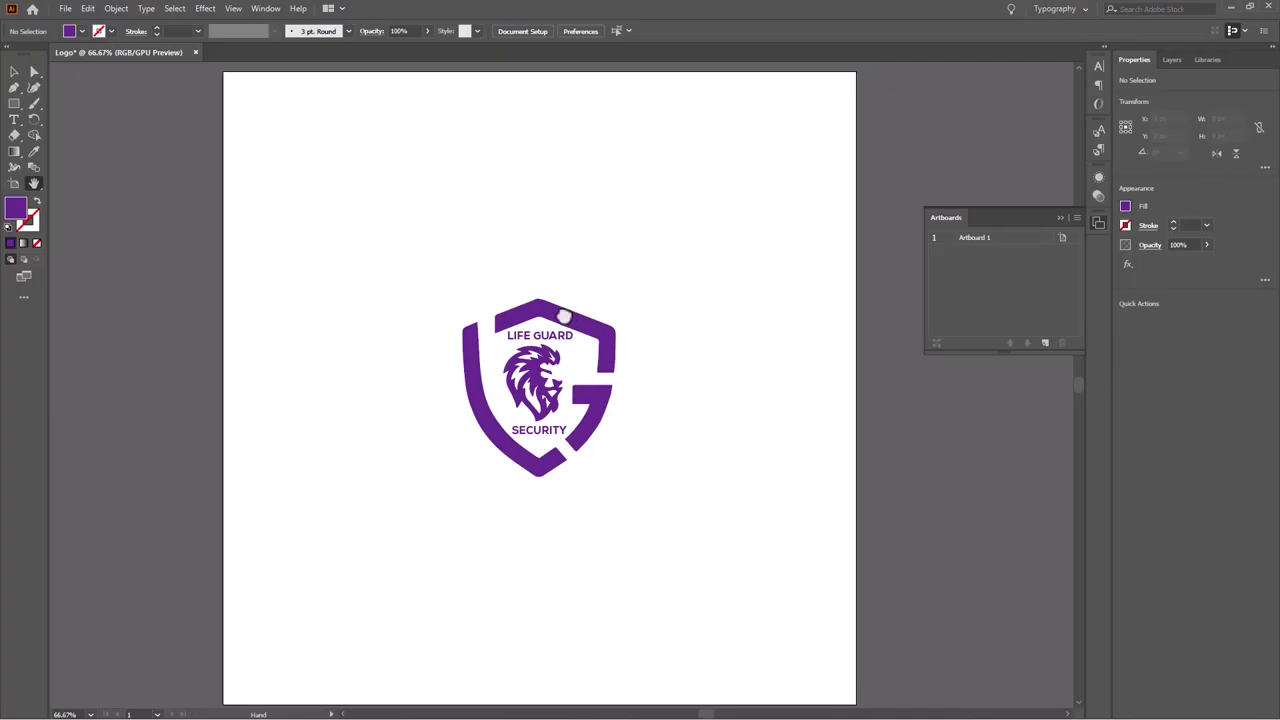
{"action": "left_click", "coordinate": [264, 8]}
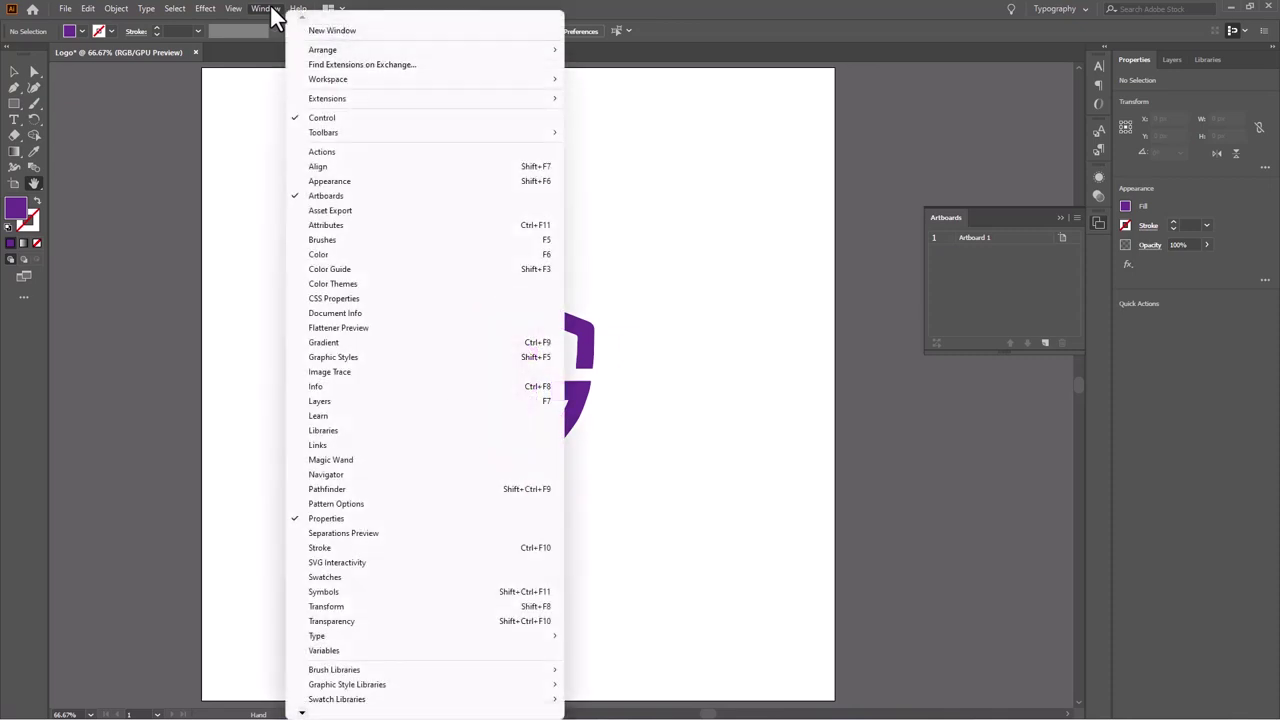
{"action": "left_click", "coordinate": [342, 30]}
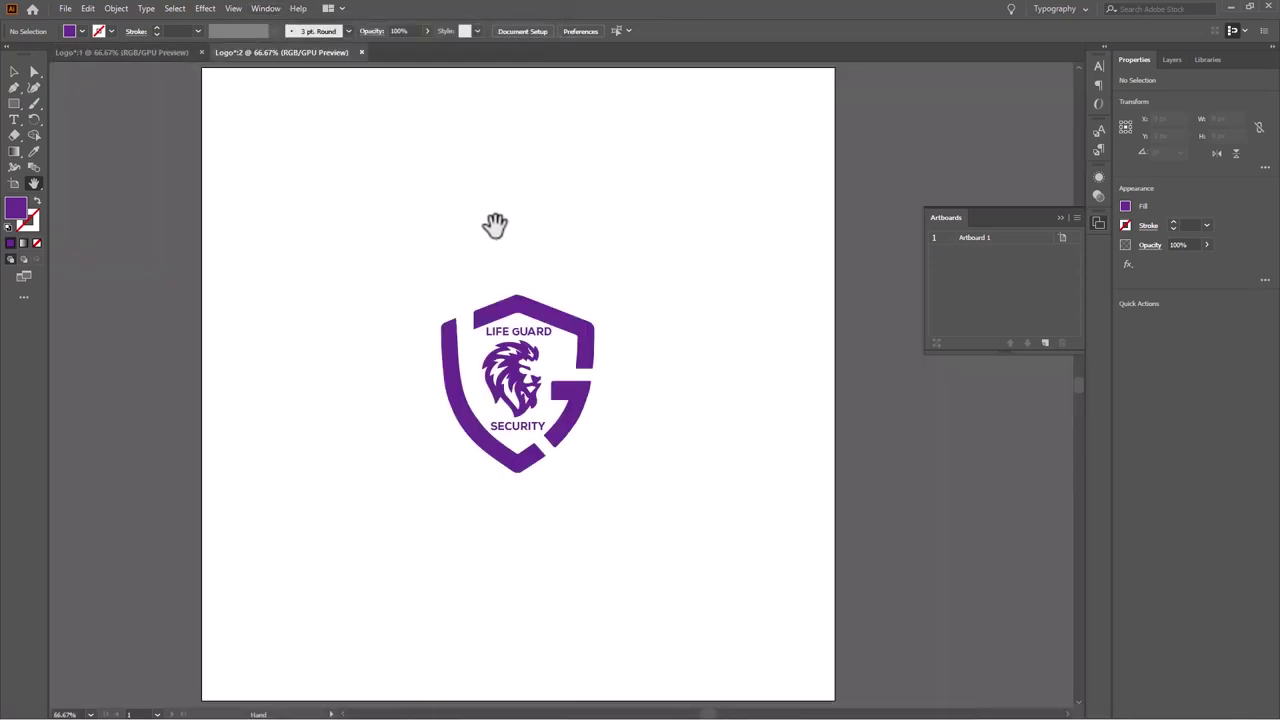
{"action": "left_click", "coordinate": [116, 56]}
{"action": "left_click", "coordinate": [250, 53]}
{"action": "left_click", "coordinate": [116, 56]}
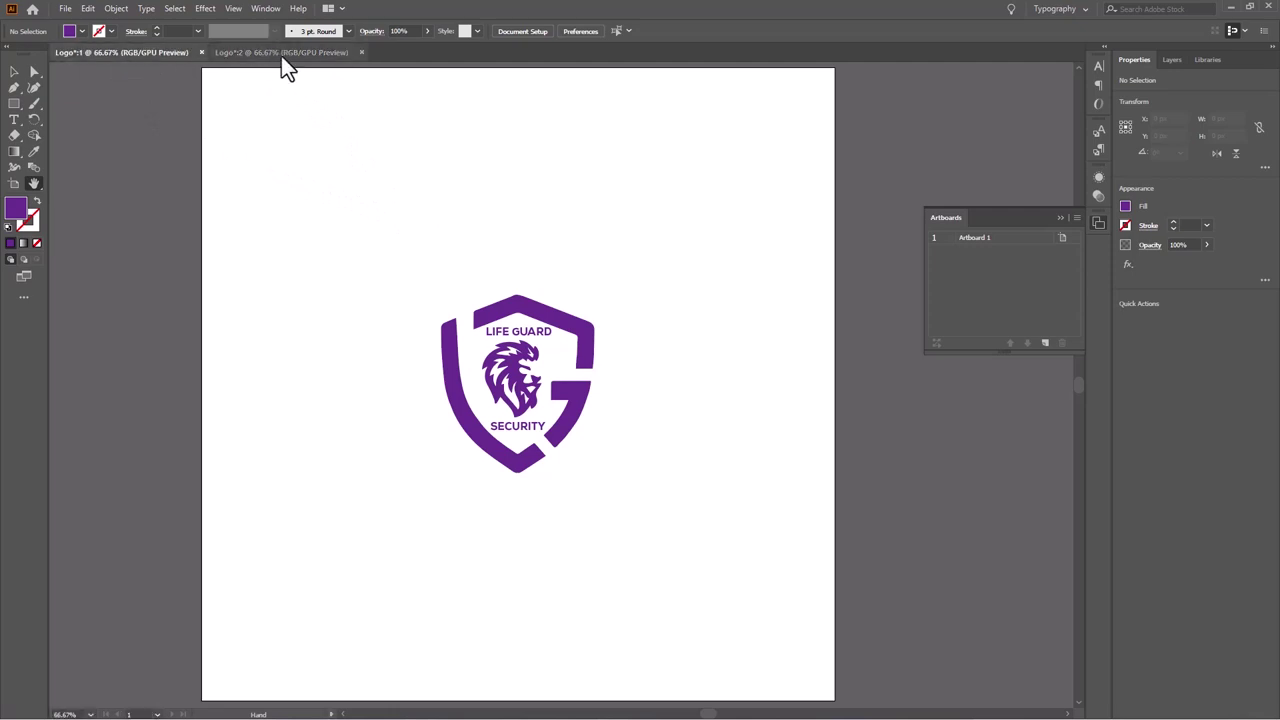
{"action": "left_click", "coordinate": [252, 56]}
{"action": "left_click", "coordinate": [264, 9]}
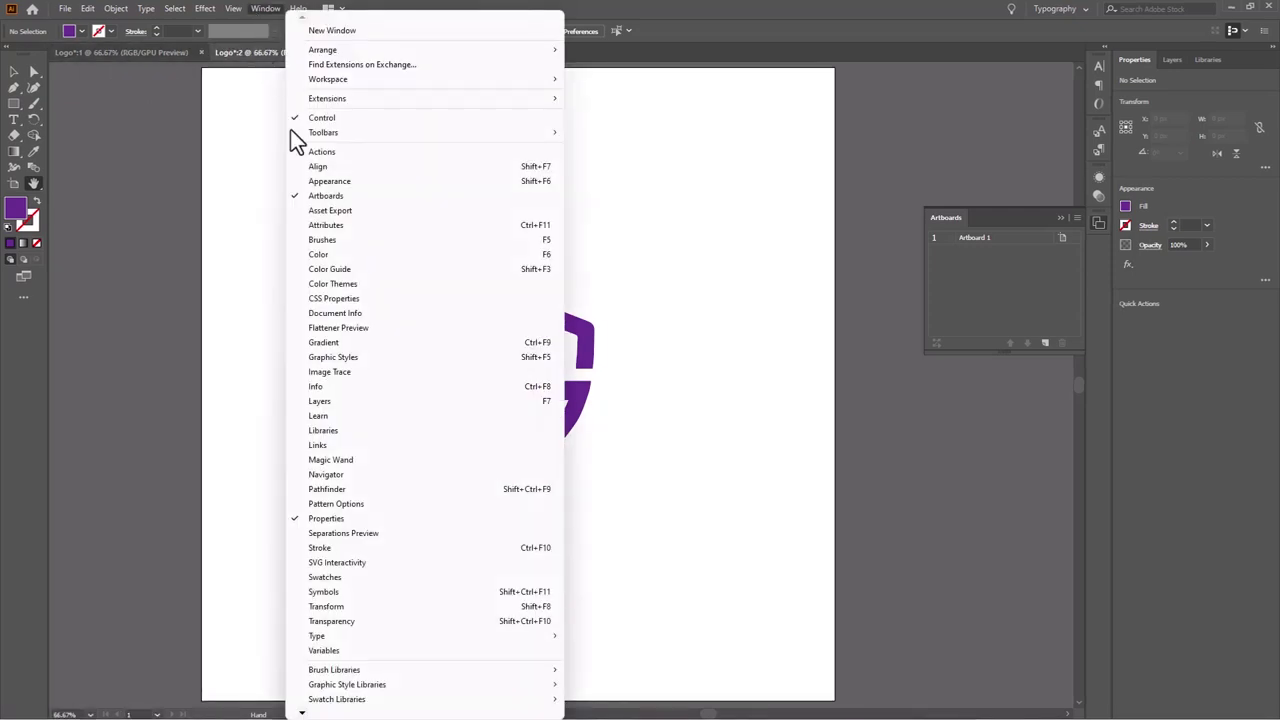
{"action": "mouse_move", "coordinate": [322, 49]}
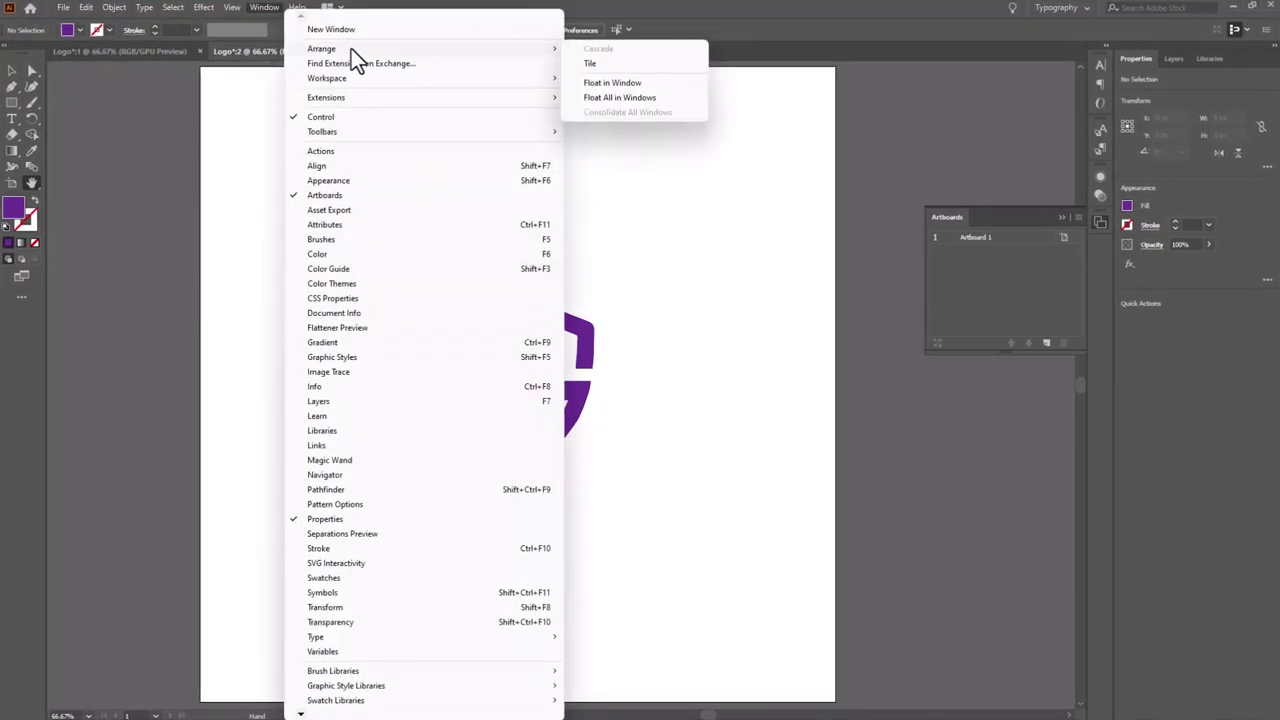
{"action": "left_click", "coordinate": [590, 63]}
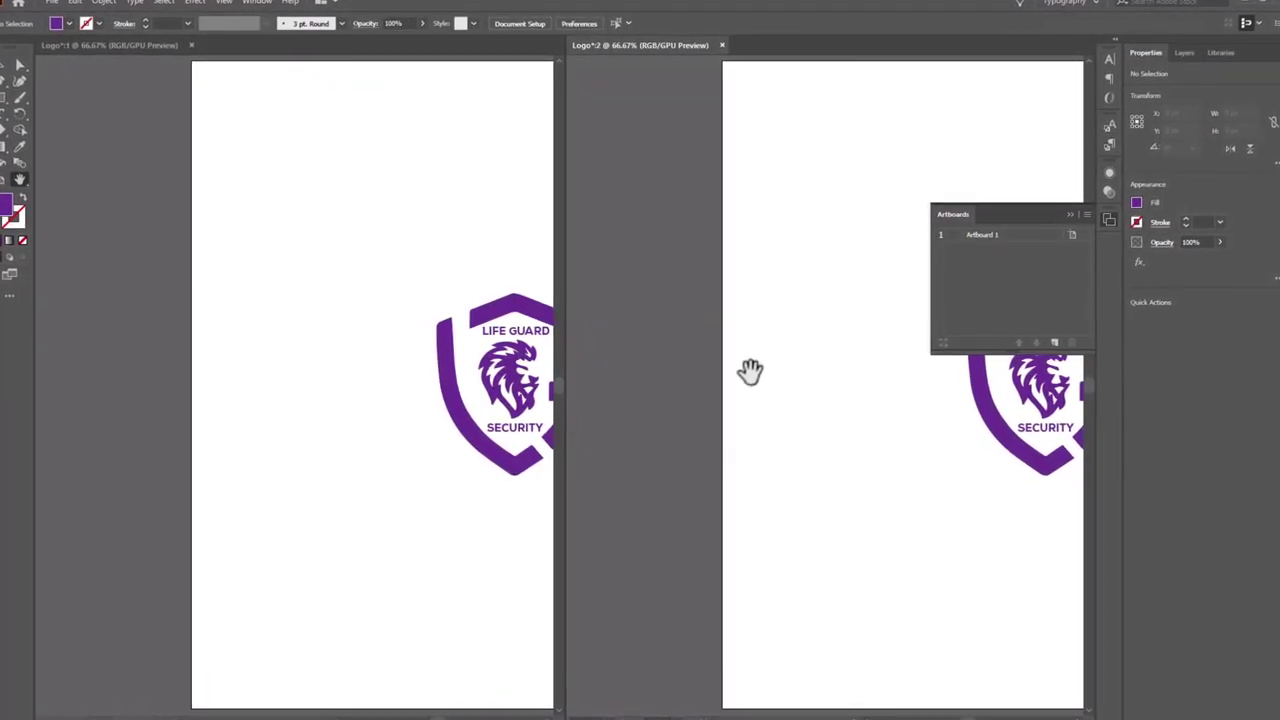
Zoom the right window to 200% and ungroup the shield logo group.
{"action": "mouse_move", "coordinate": [990, 414]}
{"action": "left_mouse_down"}
{"action": "mouse_move", "coordinate": [870, 418]}
{"action": "mouse_move", "coordinate": [808, 375]}
{"action": "left_mouse_up"}
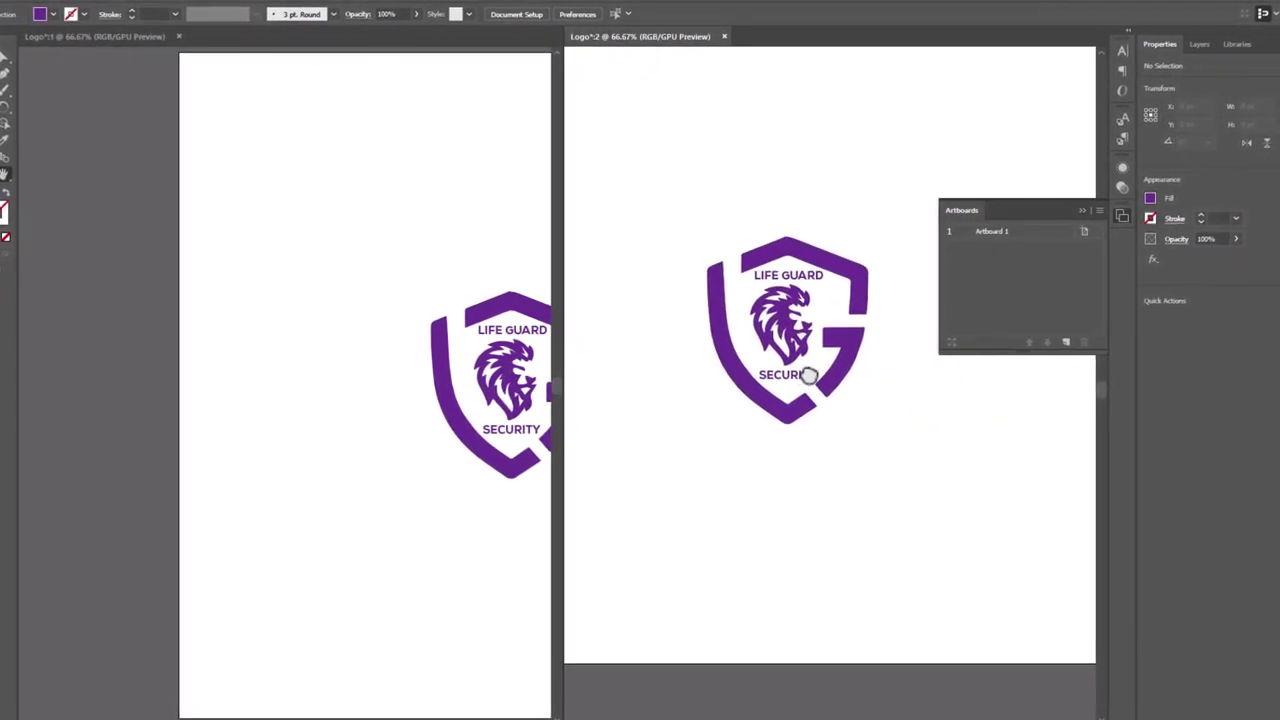
{"action": "scroll", "coordinate": [808, 372], "scroll_direction": "up", "scroll_amount": 1}
{"action": "scroll", "coordinate": [808, 368], "scroll_direction": "up", "scroll_amount": 2}
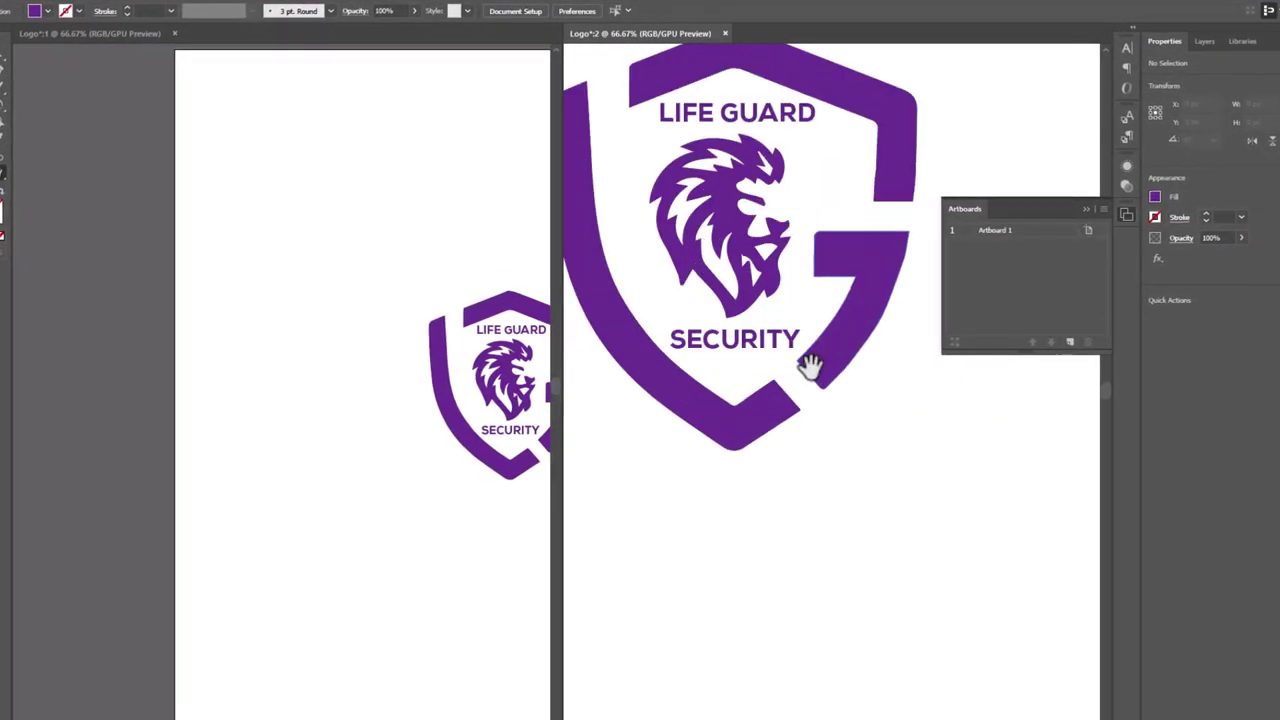
{"action": "scroll", "coordinate": [808, 368], "scroll_direction": "up", "scroll_amount": 2}
{"action": "mouse_move", "coordinate": [763, 337]}
{"action": "left_mouse_down"}
{"action": "mouse_move", "coordinate": [849, 451]}
{"action": "mouse_move", "coordinate": [849, 500]}
{"action": "left_mouse_up"}
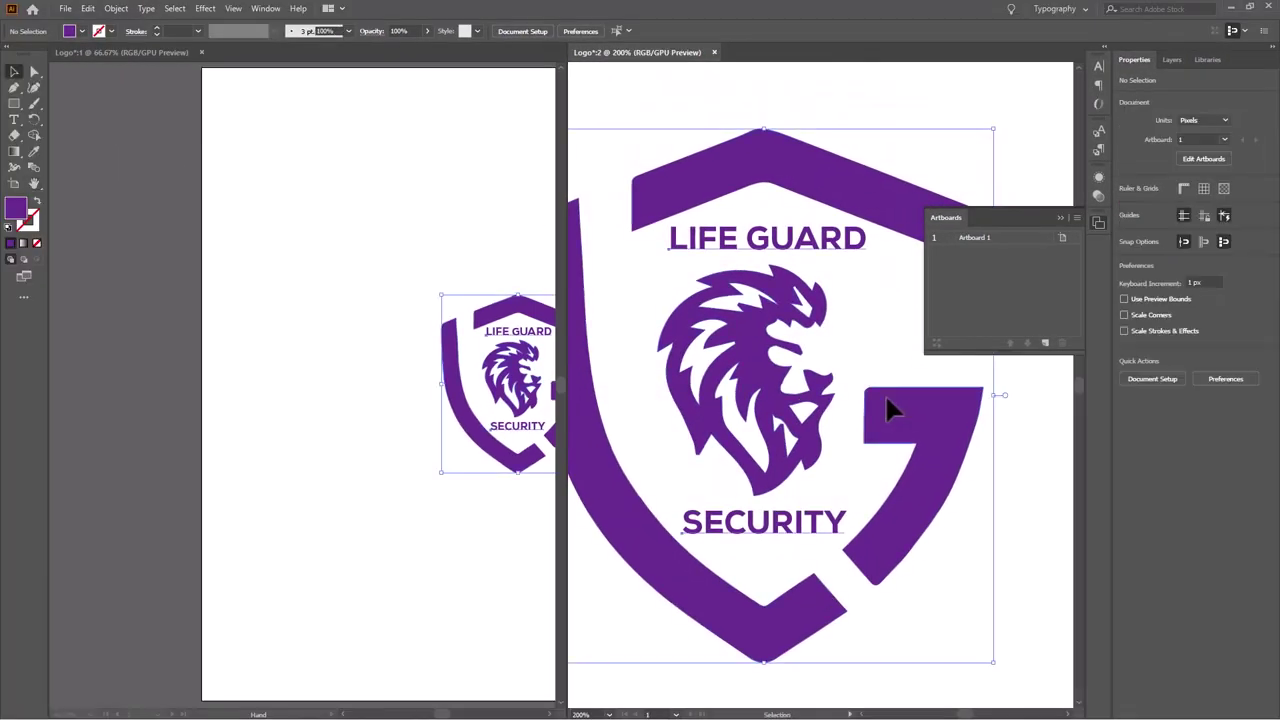
{"action": "left_click", "coordinate": [886, 399]}
{"action": "right_click", "coordinate": [886, 399]}
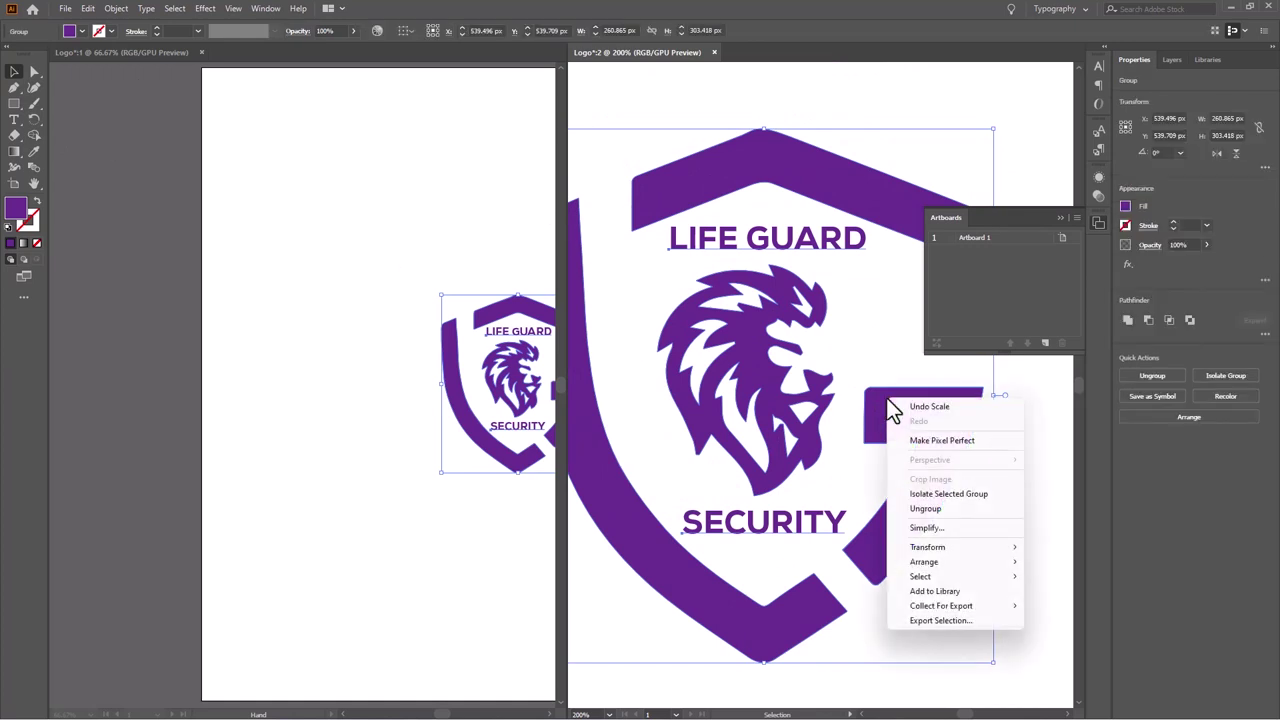
{"action": "left_click", "coordinate": [945, 509]}
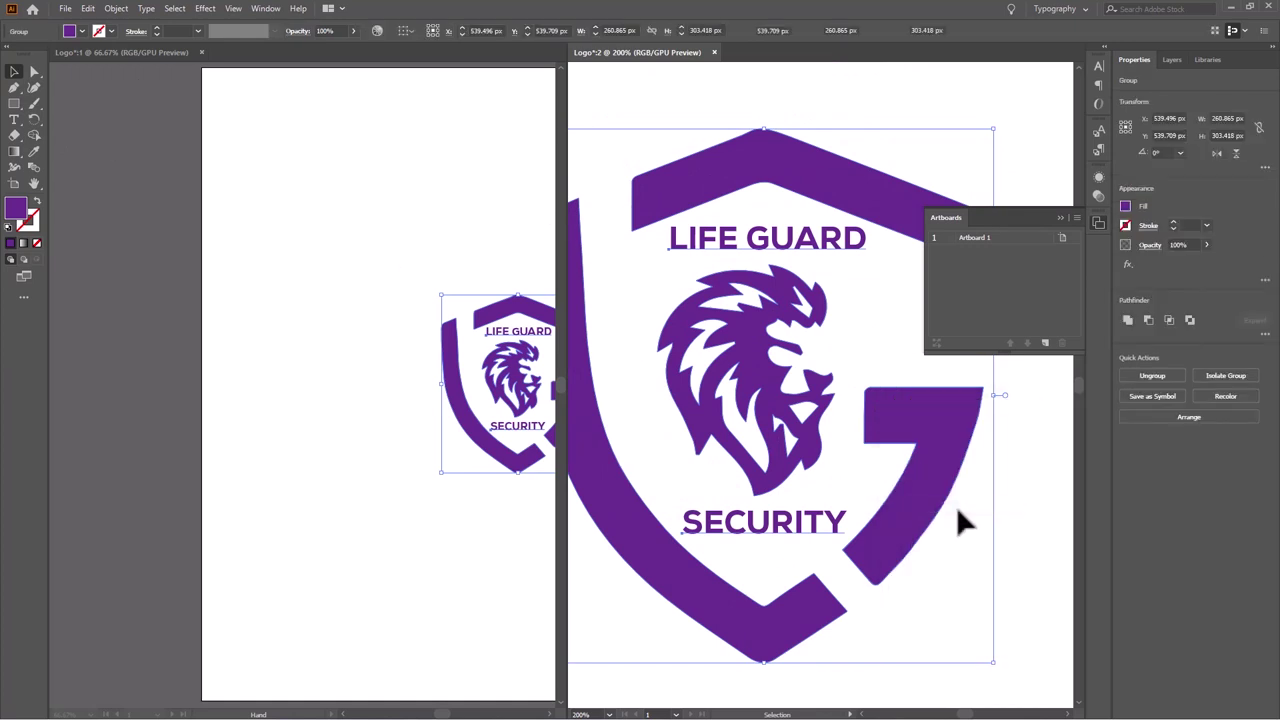
Centre the logo in the left window and select the G's right-hand piece with Direct Selection.
{"action": "left_click", "coordinate": [1028, 426]}
{"action": "left_click", "coordinate": [910, 418]}
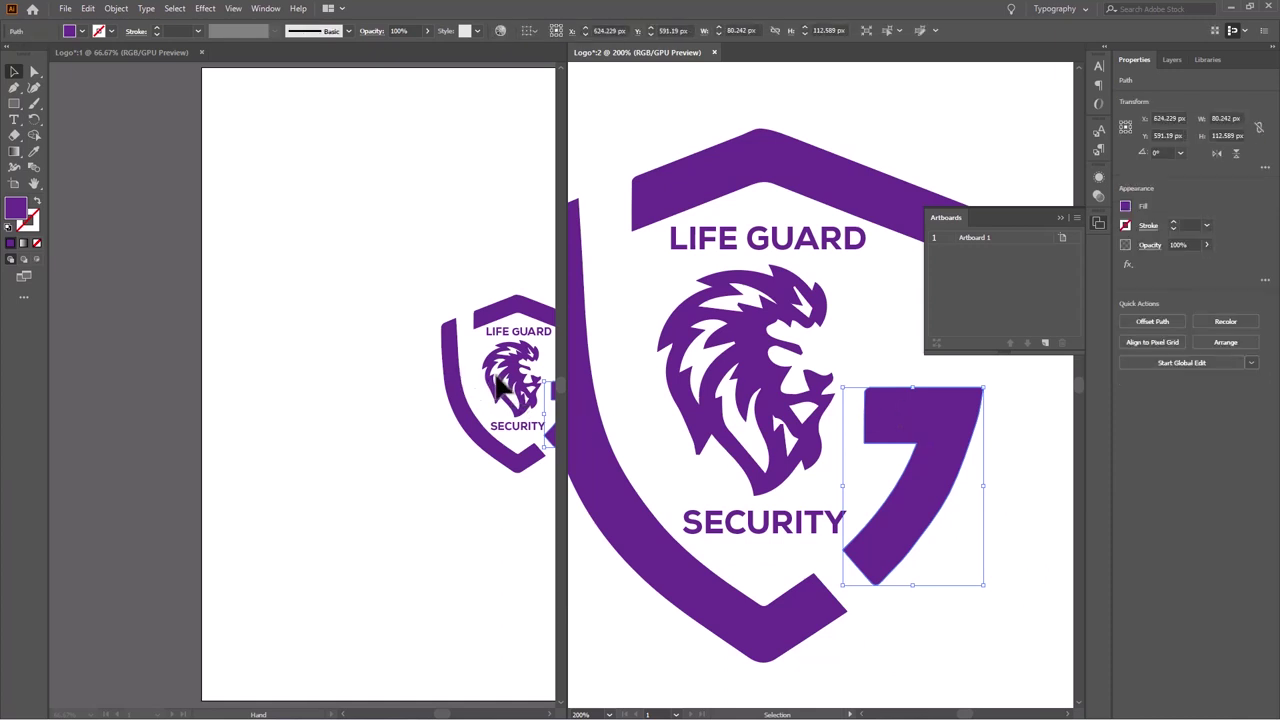
{"action": "left_click_drag", "start_coordinate": [445, 716], "coordinate": [443, 708]}
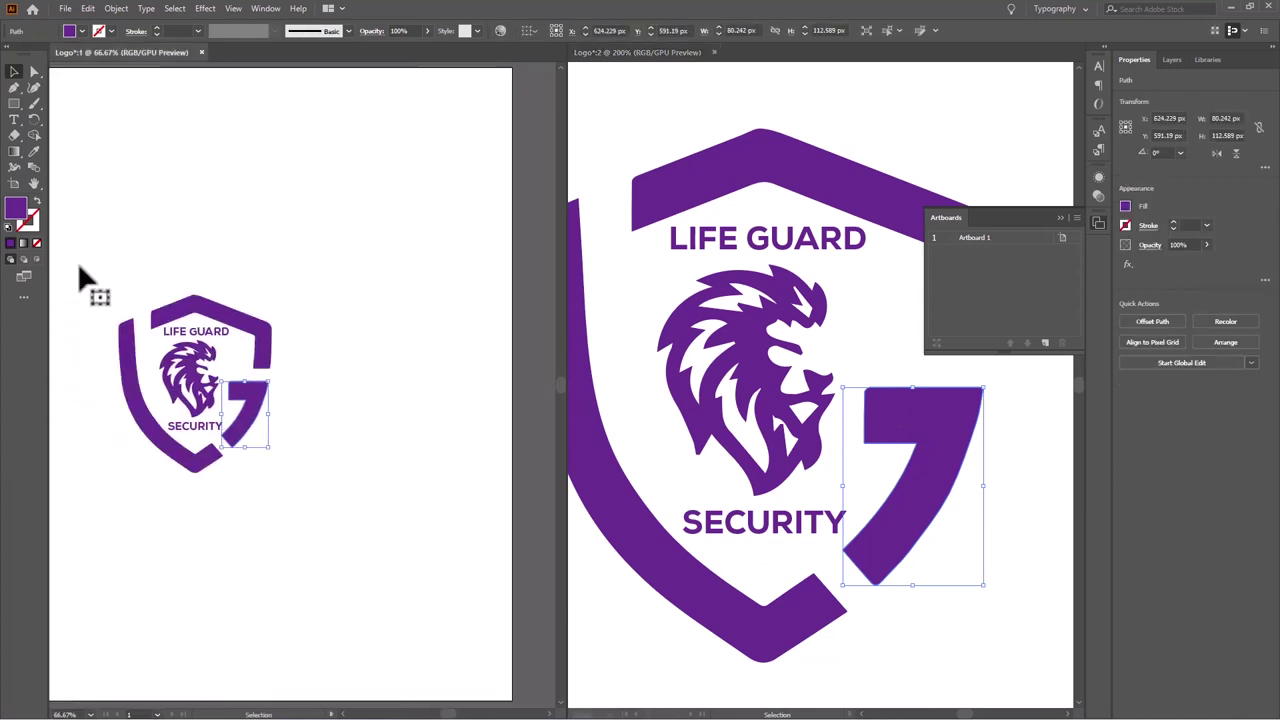
{"action": "left_click", "coordinate": [33, 183]}
{"action": "mouse_move", "coordinate": [241, 331]}
{"action": "left_mouse_down"}
{"action": "mouse_move", "coordinate": [382, 336]}
{"action": "mouse_move", "coordinate": [362, 336]}
{"action": "left_mouse_up"}
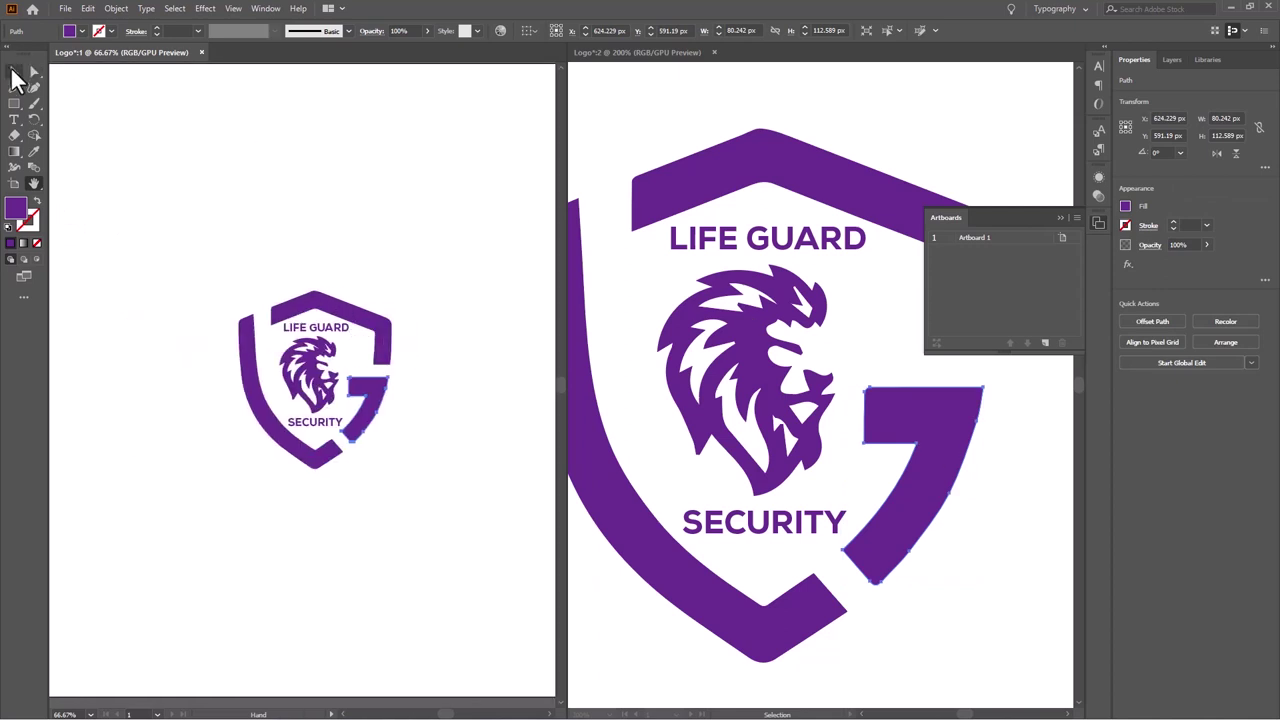
{"action": "left_click", "coordinate": [12, 71]}
{"action": "left_click", "coordinate": [919, 410]}
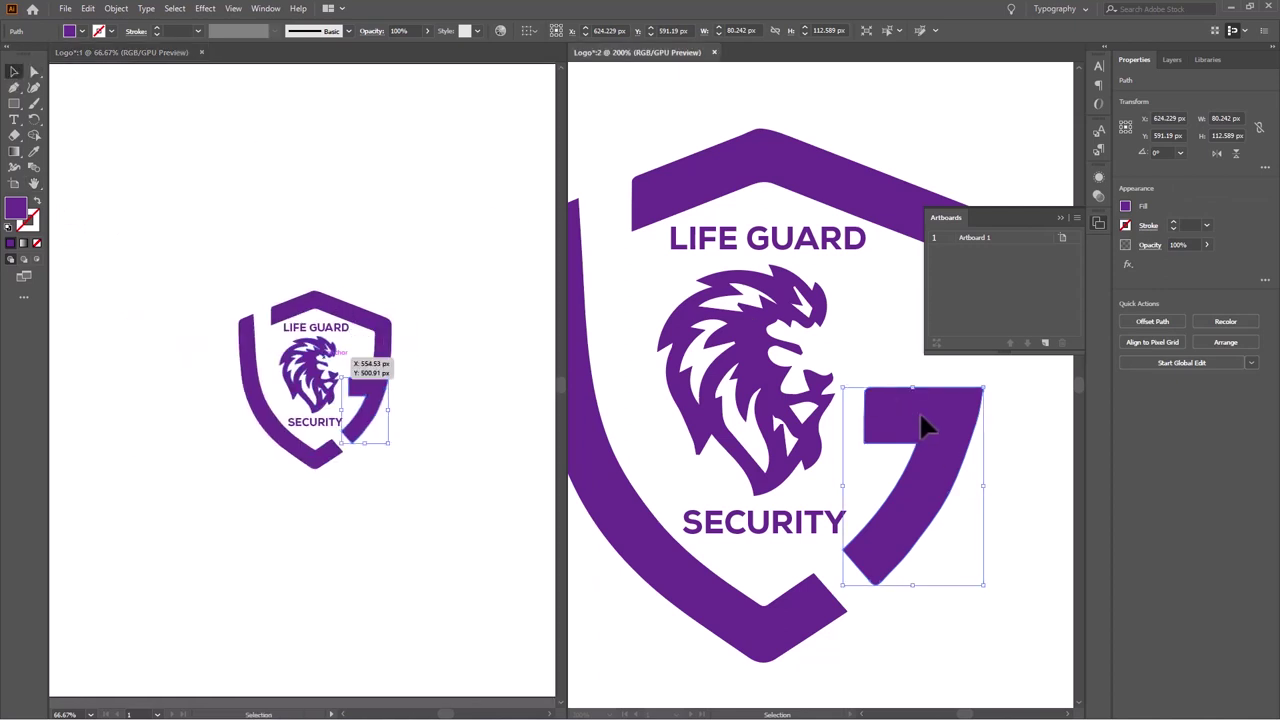
{"action": "left_click", "coordinate": [33, 72]}
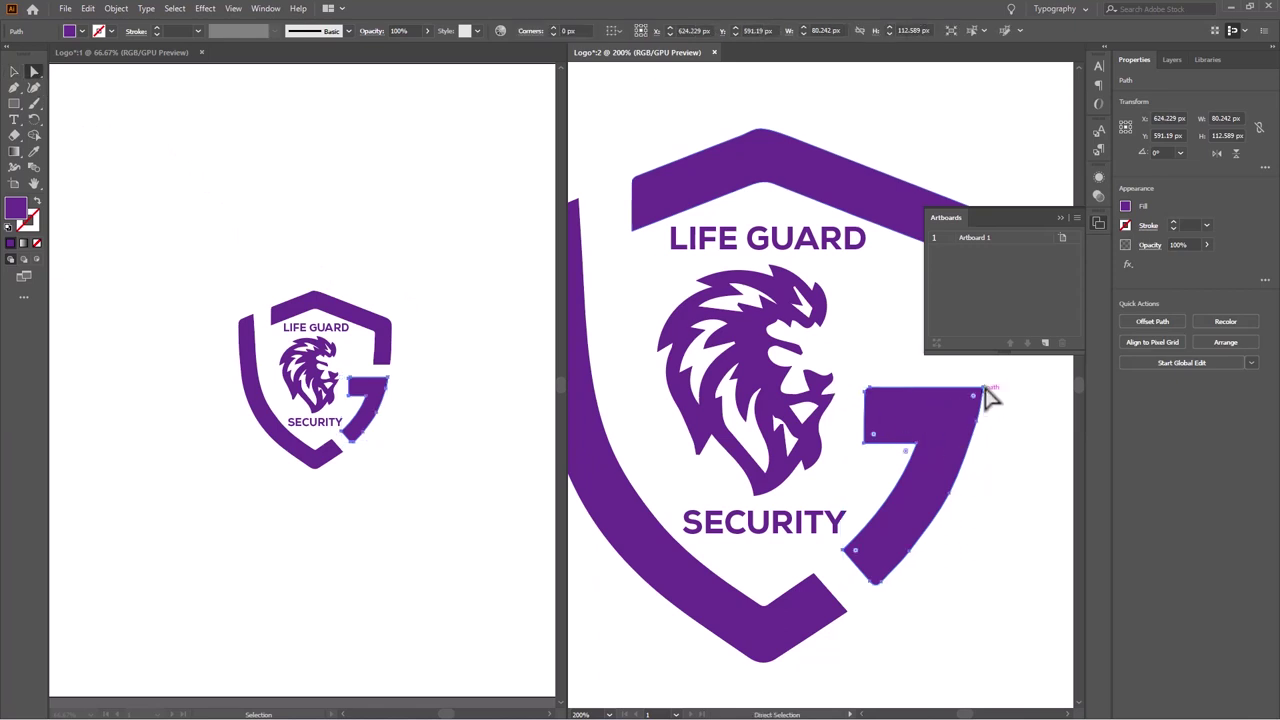
Drag the live corner widget to round the G piece's top-right anchor to about 14.89 px.
{"action": "left_click", "coordinate": [987, 396]}
{"action": "left_click", "coordinate": [975, 397]}
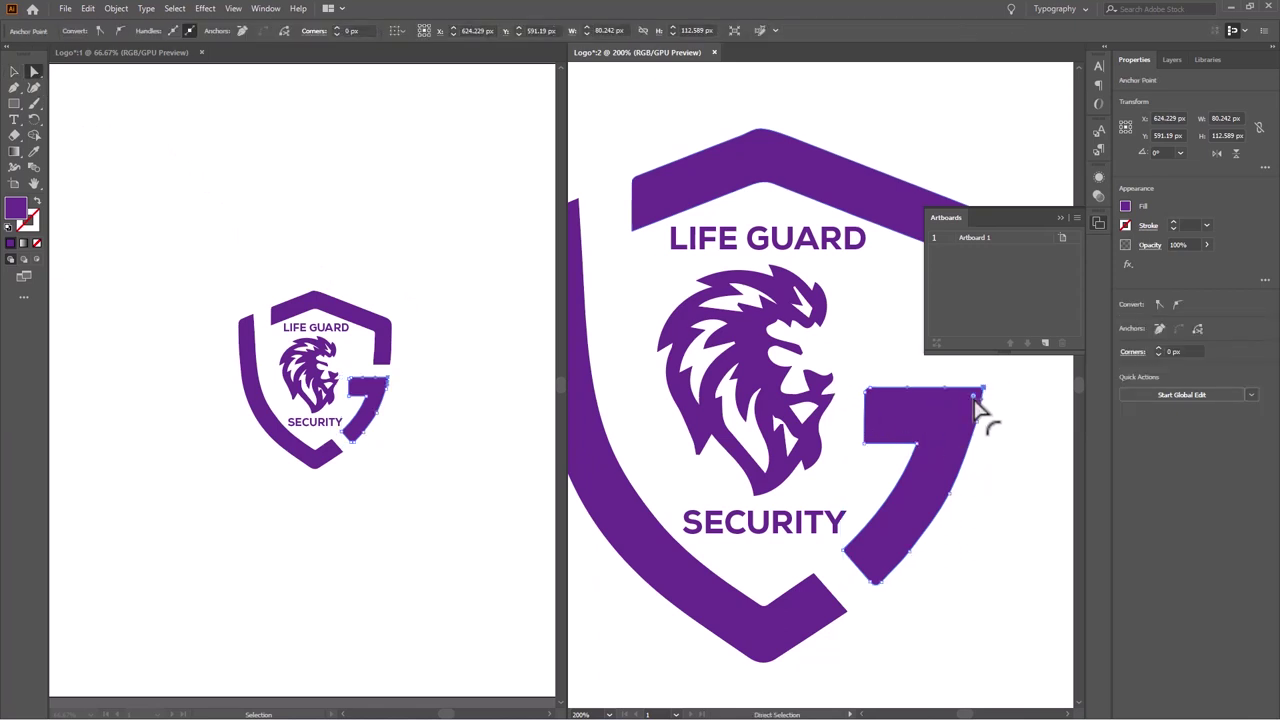
{"action": "double_click", "coordinate": [974, 400]}
{"action": "left_click", "coordinate": [632, 368]}
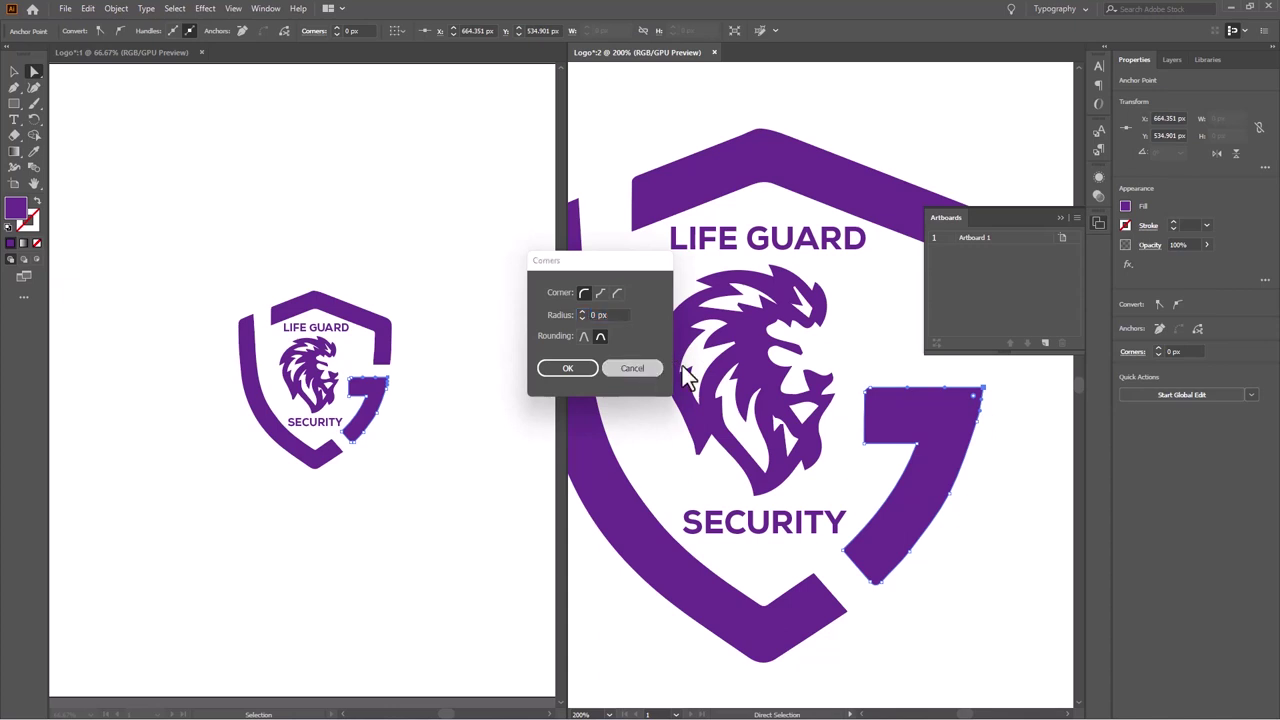
{"action": "left_click_drag", "start_coordinate": [975, 400], "coordinate": [940, 437]}
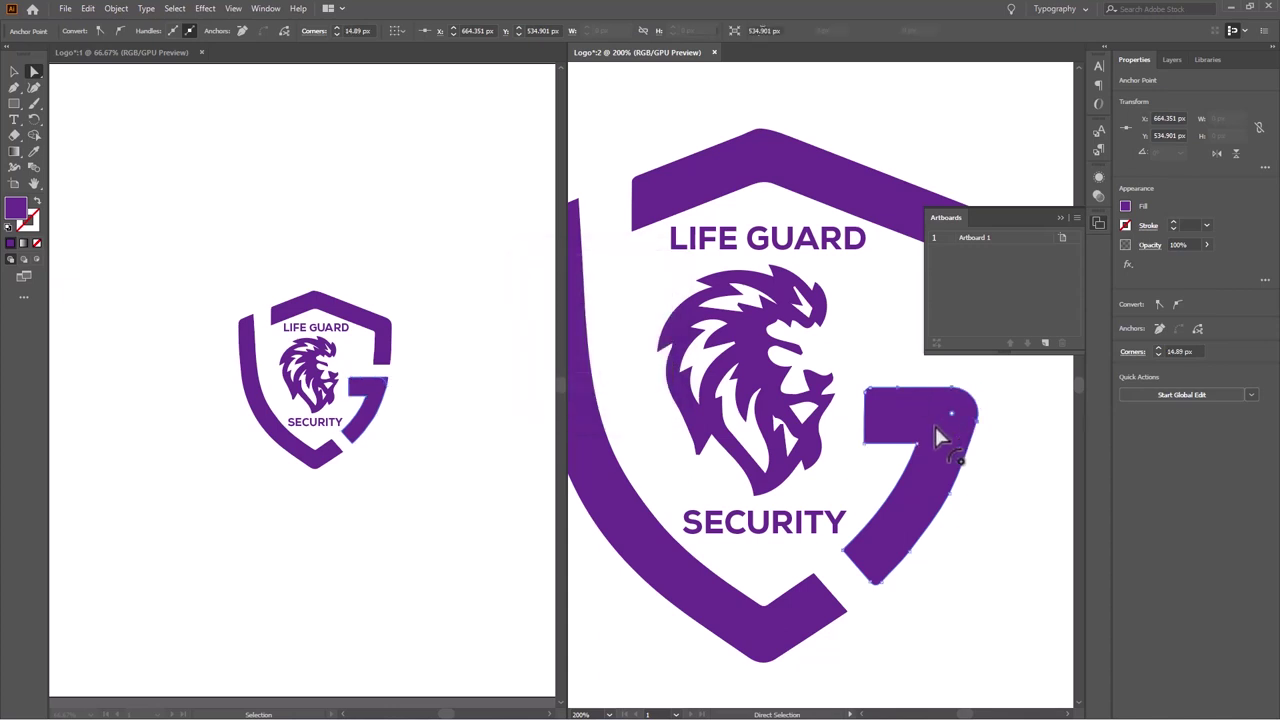
{"action": "left_click", "coordinate": [1032, 398]}
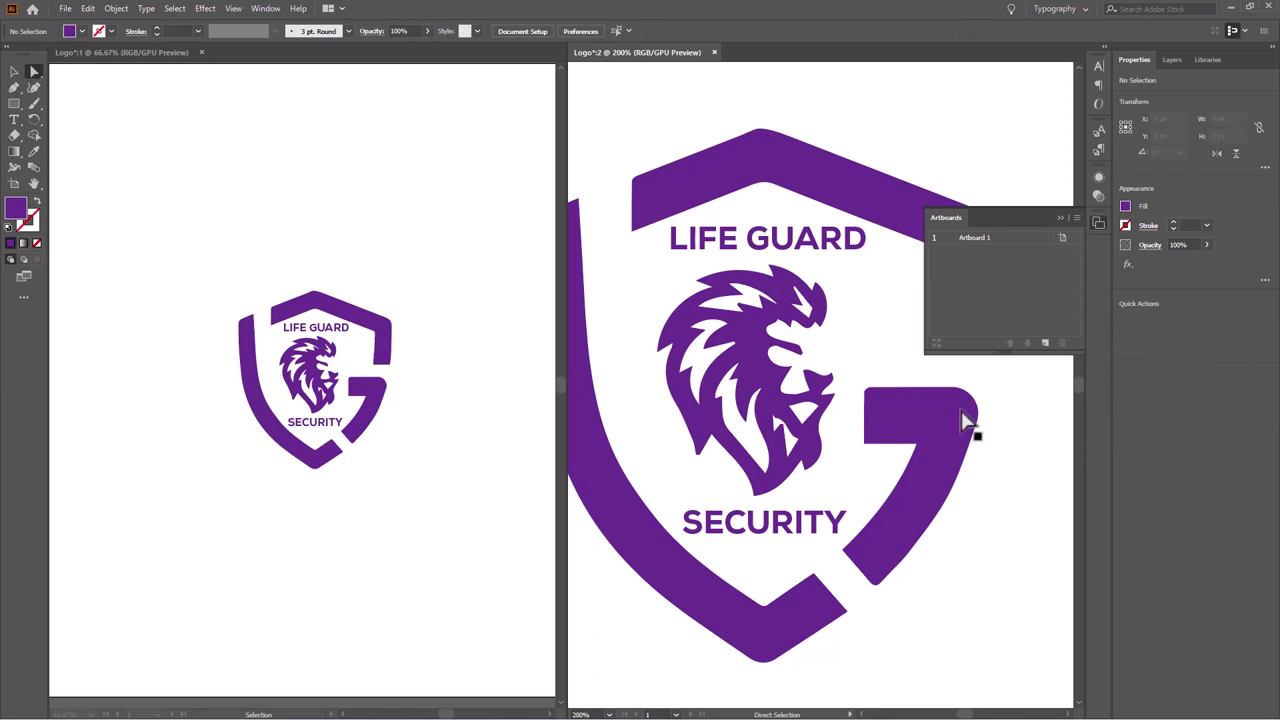
Fill the LIFE GUARD and SECURITY text pink from the control-bar swatches.
{"action": "left_click", "coordinate": [14, 74]}
{"action": "left_click", "coordinate": [780, 535]}
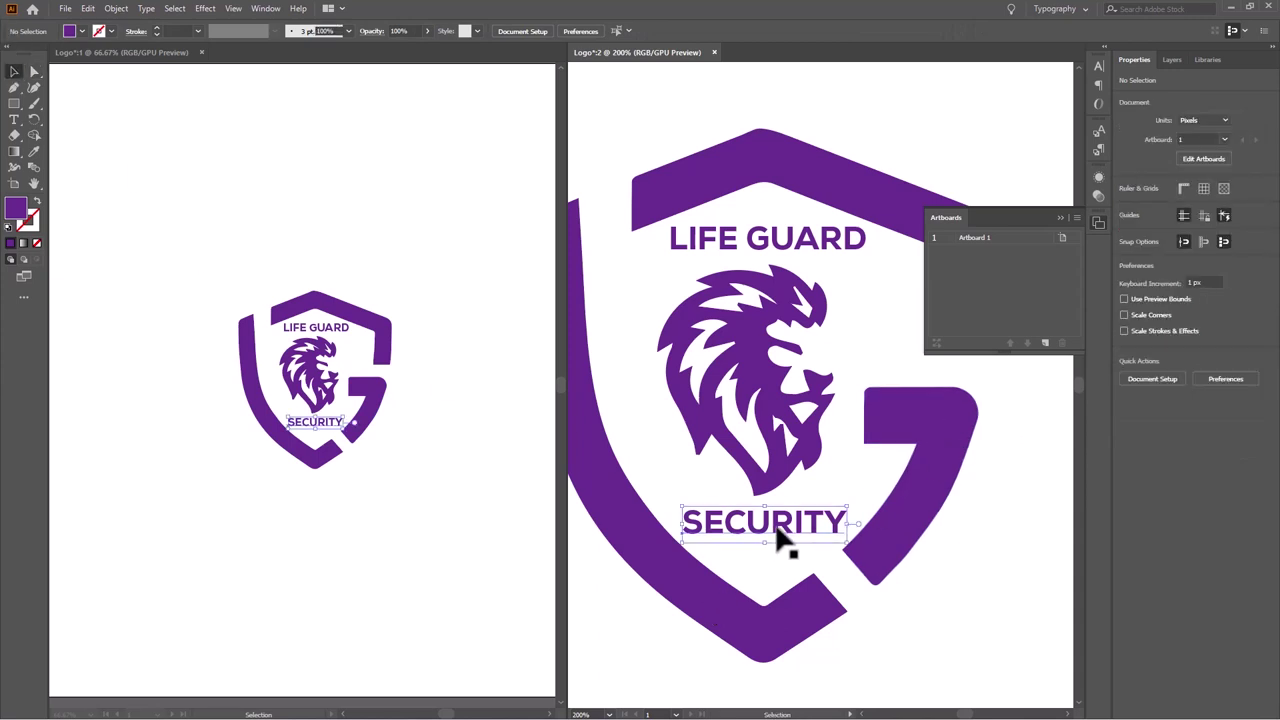
{"action": "left_click", "coordinate": [771, 250]}
{"action": "left_click", "coordinate": [767, 355], "text": "shift"}
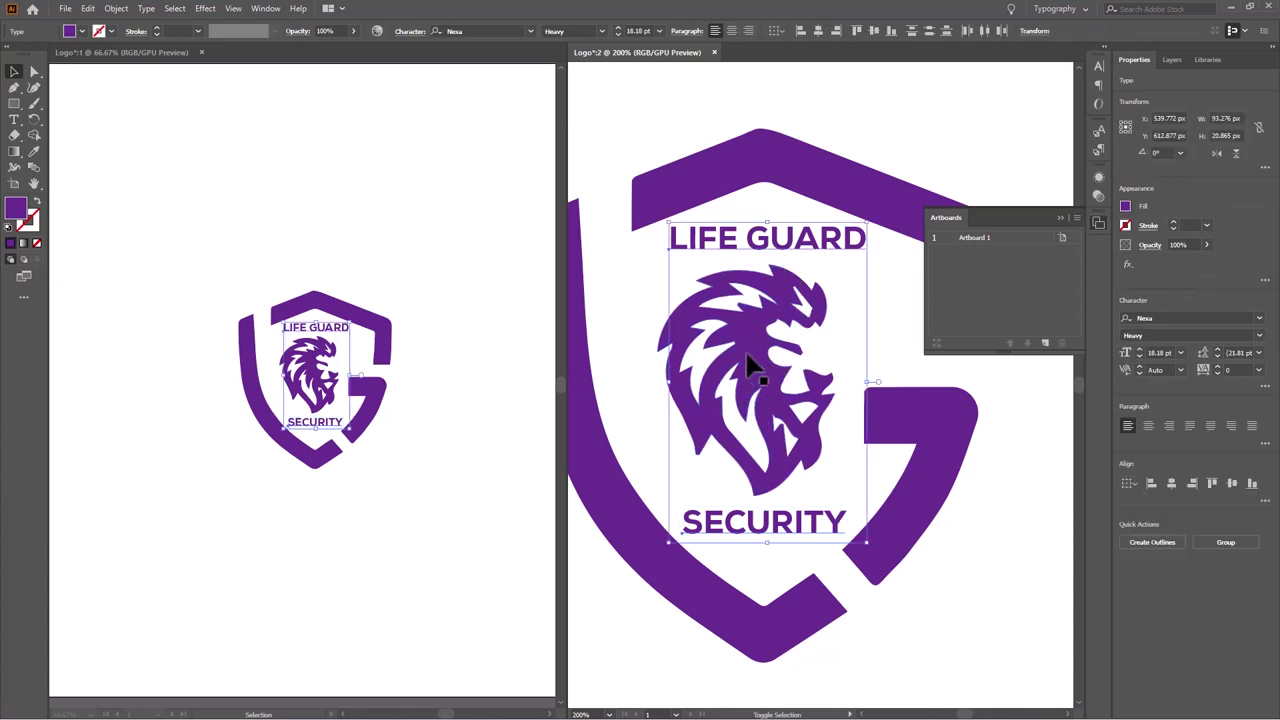
{"action": "left_click", "coordinate": [75, 31]}
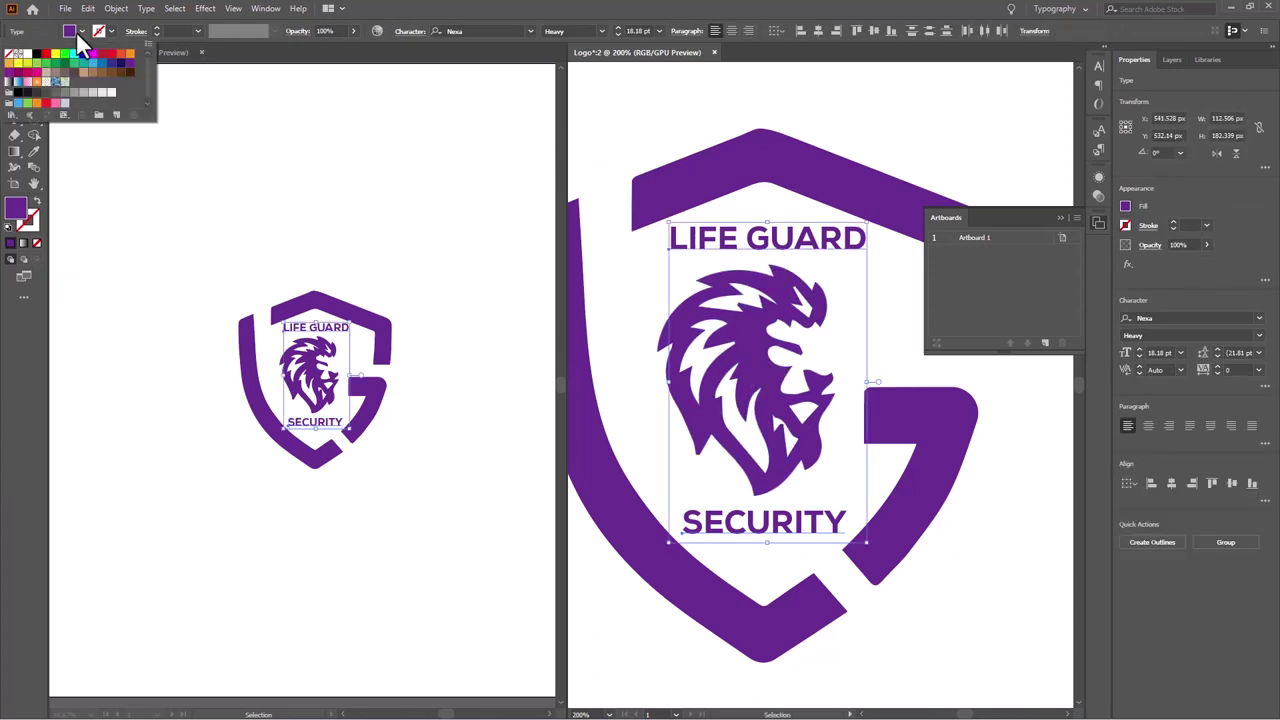
{"action": "left_click", "coordinate": [56, 104]}
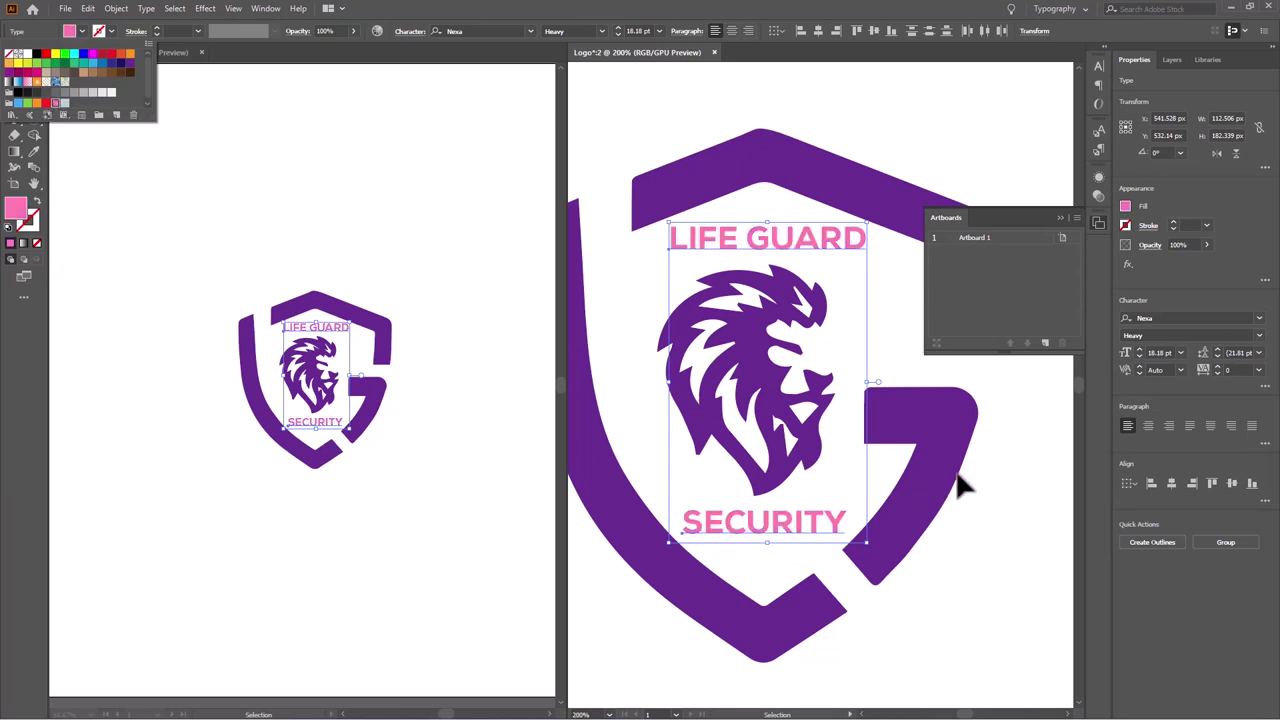
{"action": "left_click", "coordinate": [1001, 477]}
{"action": "left_click", "coordinate": [1001, 477]}
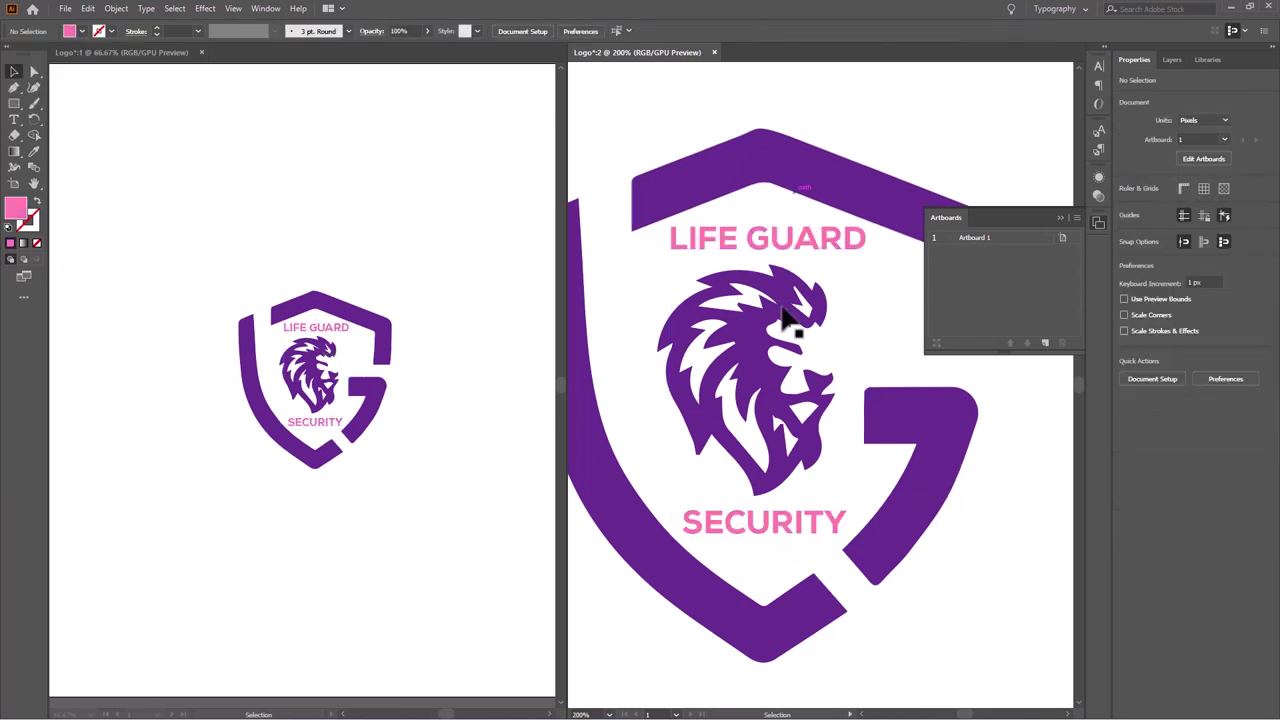
{"action": "left_click", "coordinate": [760, 345]}
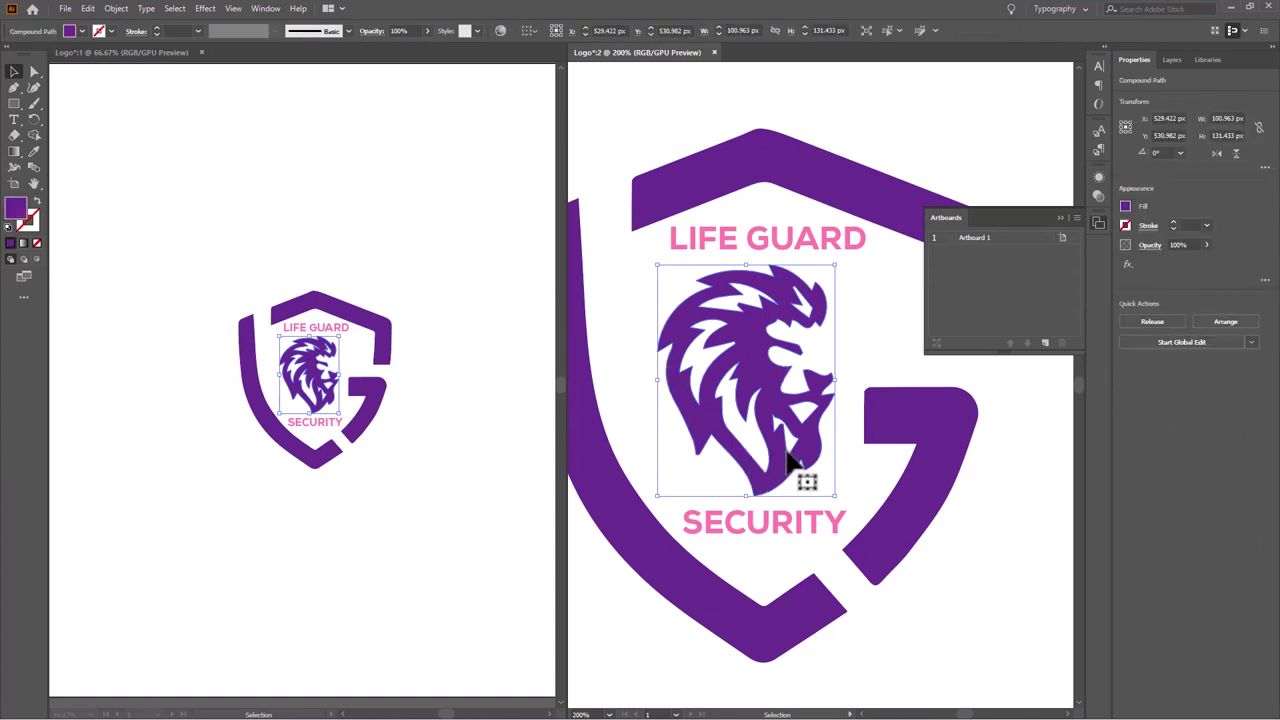
{"action": "left_click", "coordinate": [34, 72]}
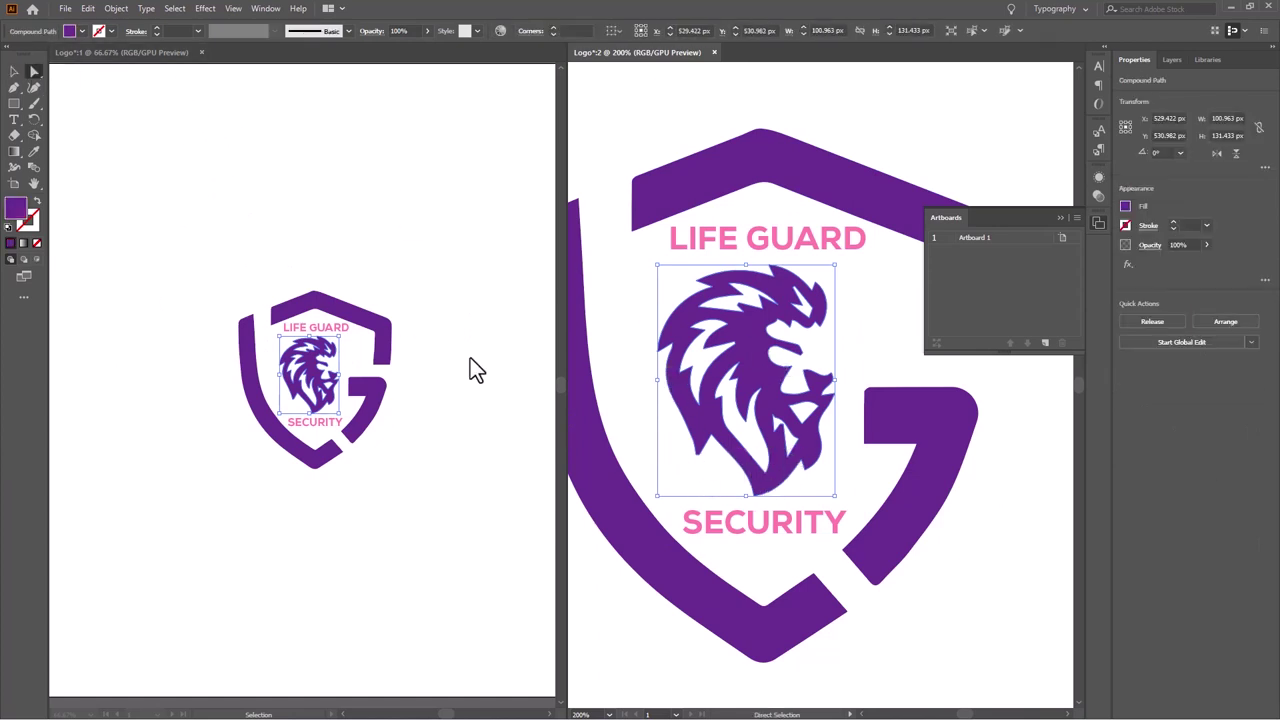
{"action": "left_click", "coordinate": [757, 491]}
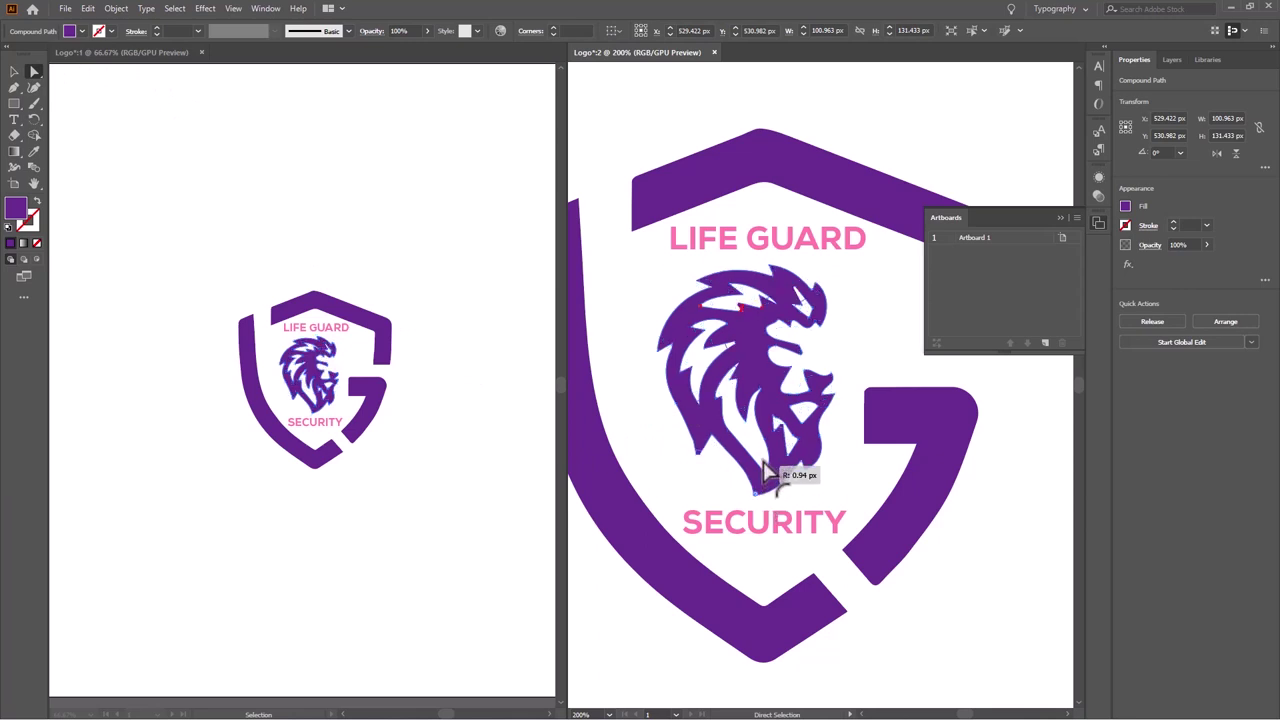
{"action": "left_click", "coordinate": [790, 399]}
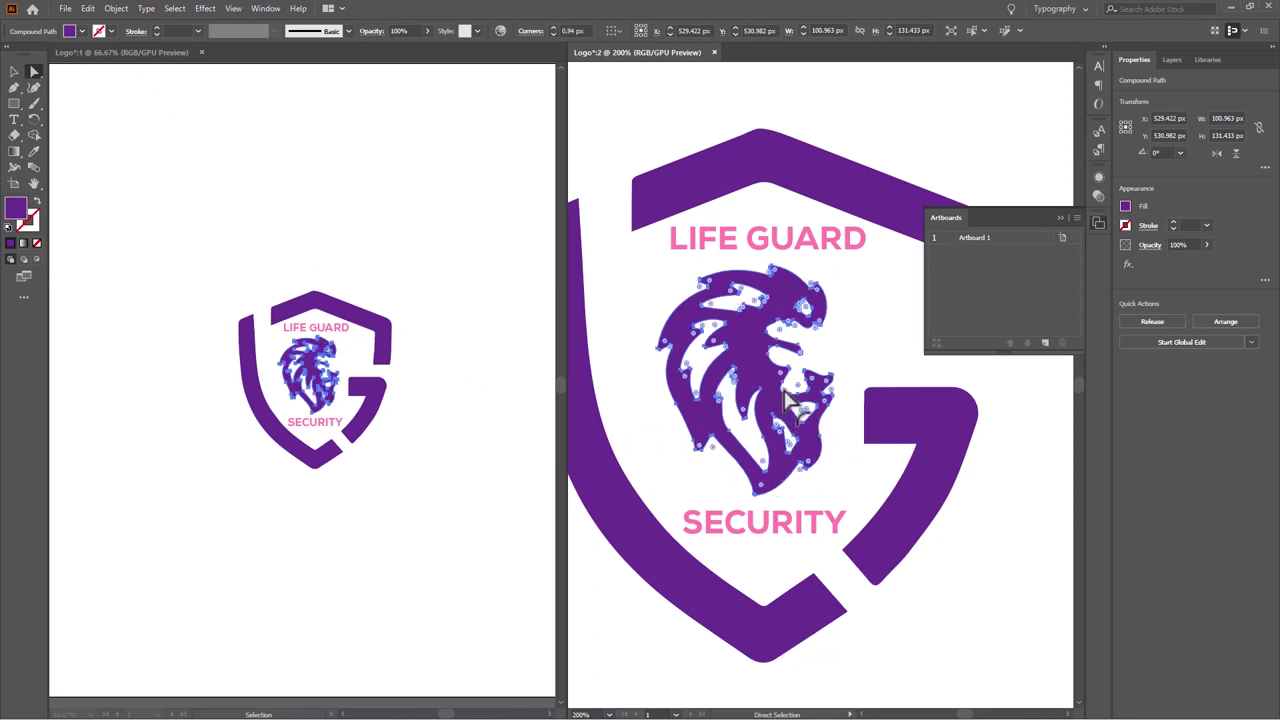
{"action": "left_click", "coordinate": [878, 308]}
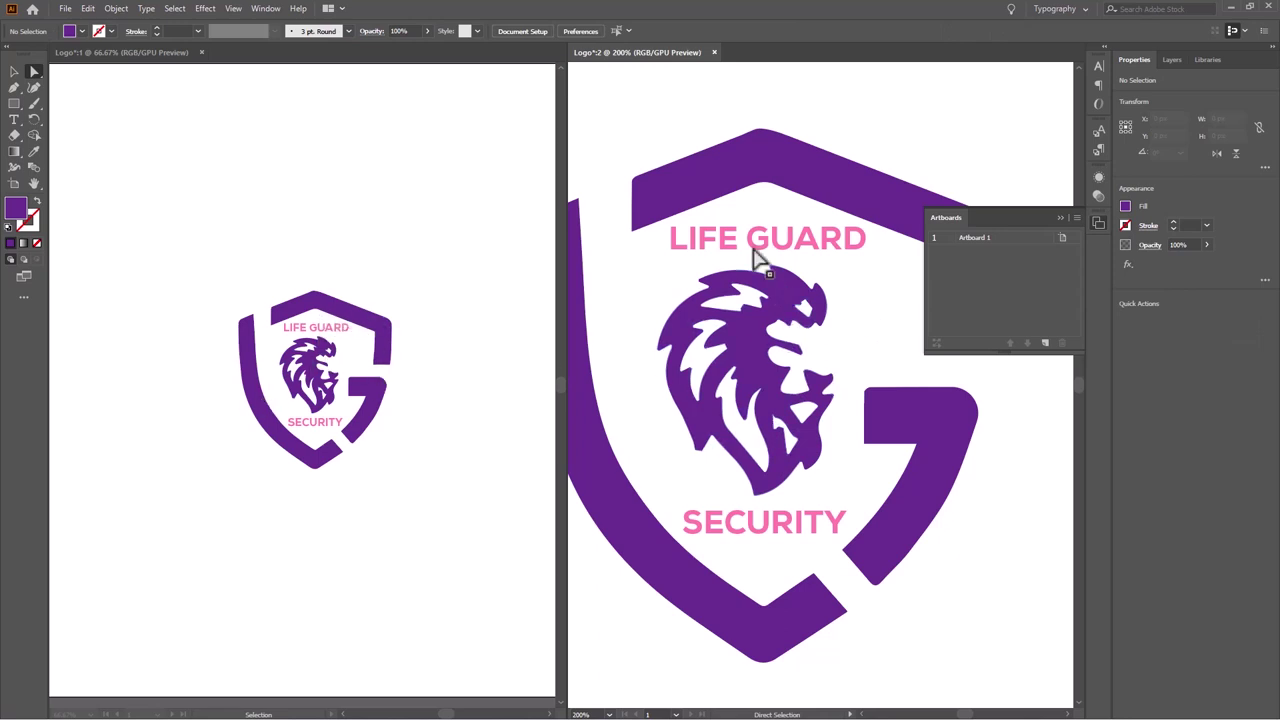
{"action": "key", "text": "v"}
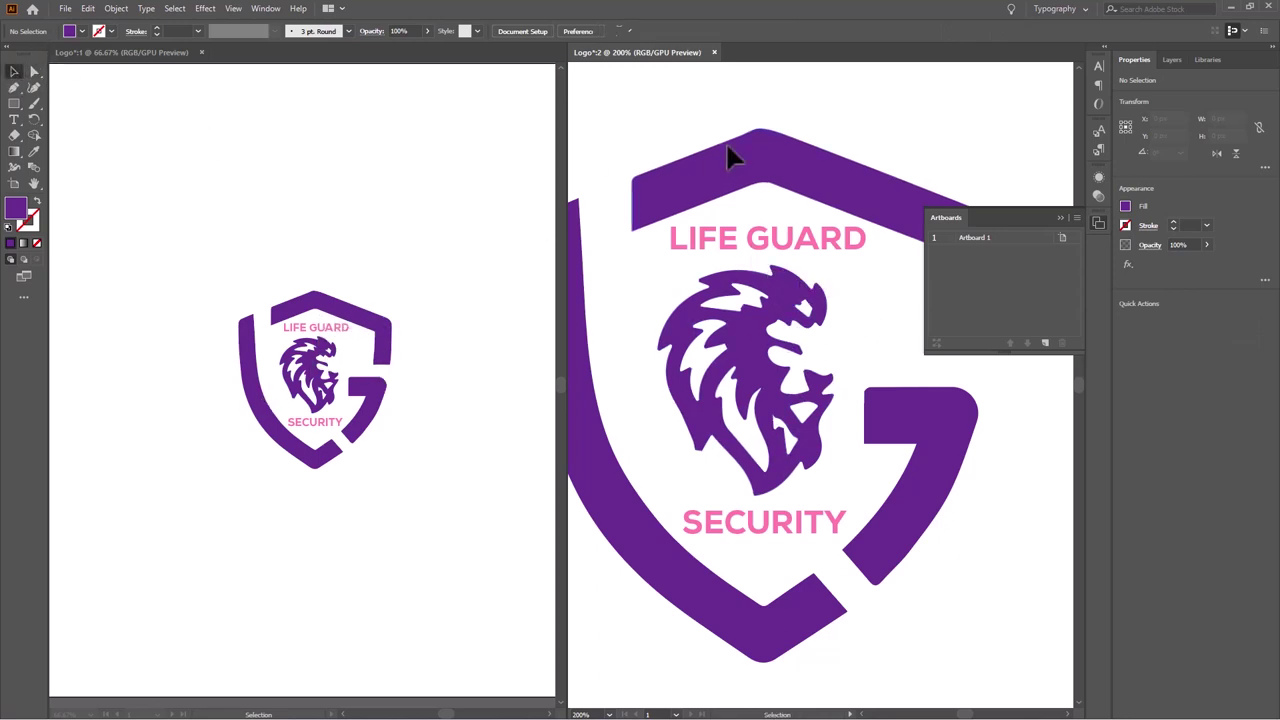
Fill the lion, G shape, lower shield piece and top chevron with black.
{"action": "left_click", "coordinate": [727, 150]}
{"action": "left_click", "coordinate": [748, 343]}
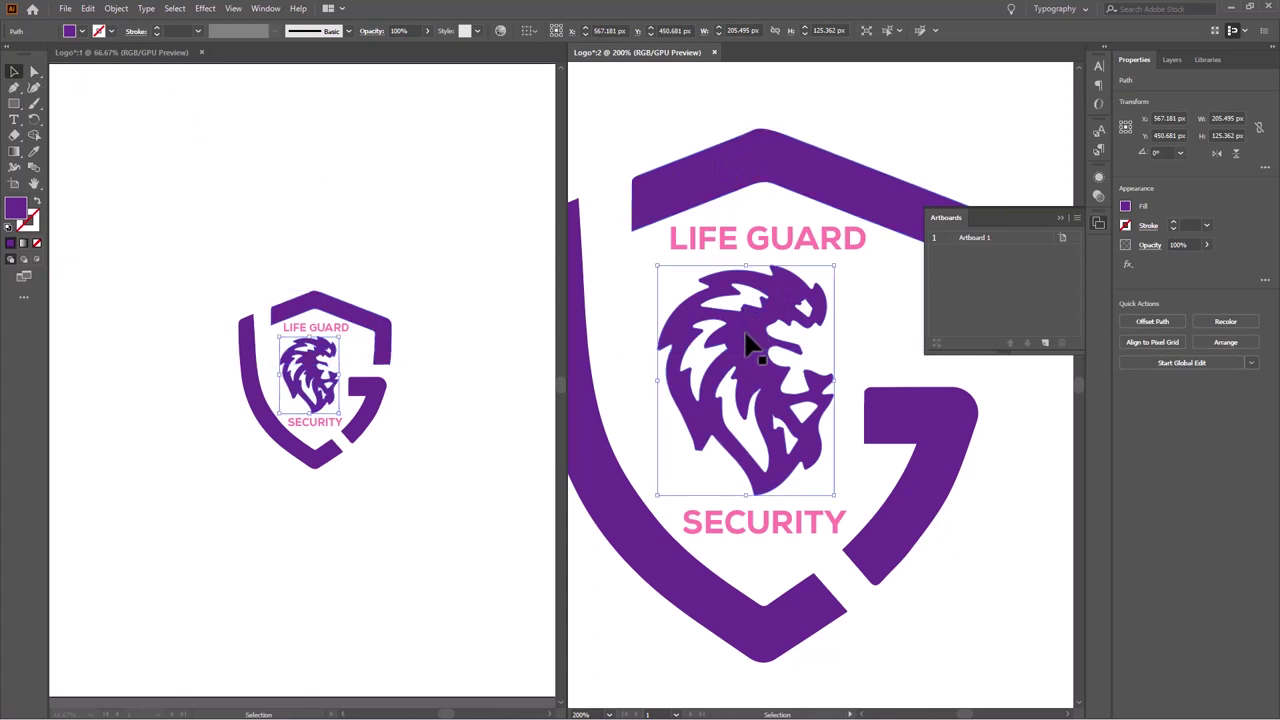
{"action": "left_click", "coordinate": [912, 420], "text": "shift"}
{"action": "left_click", "coordinate": [800, 632], "text": "shift"}
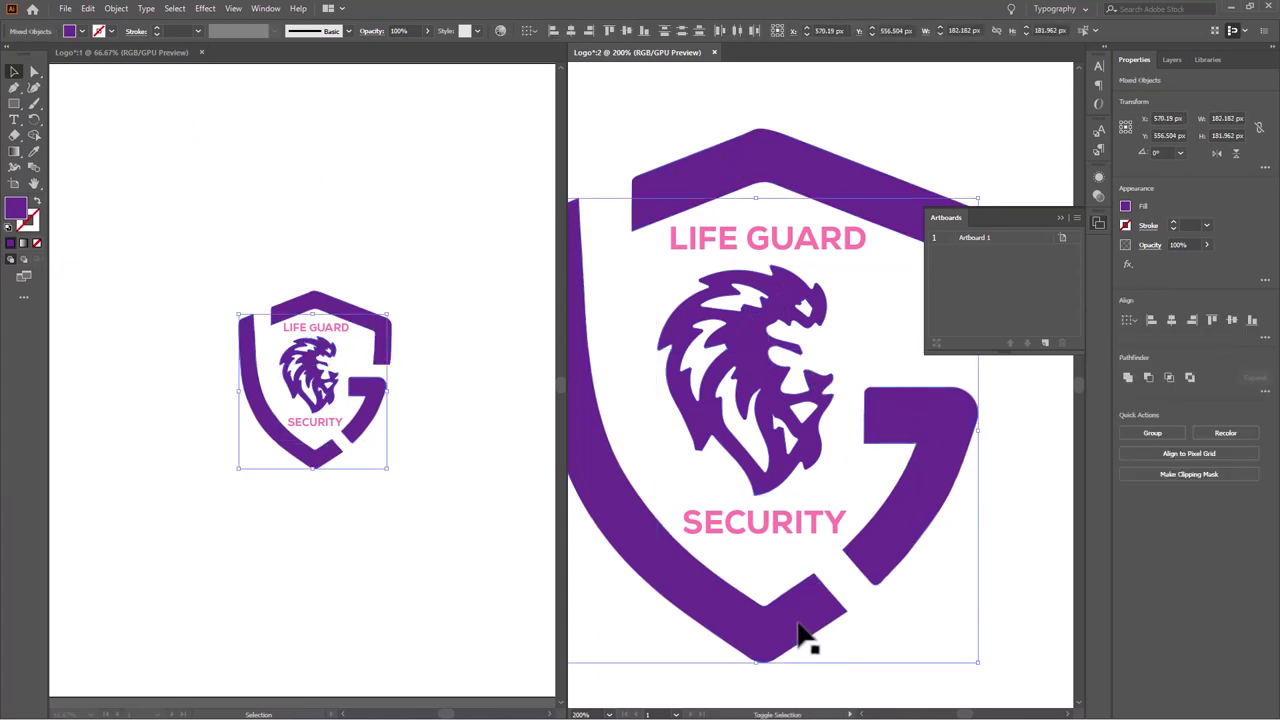
{"action": "left_click", "coordinate": [768, 180], "text": "shift"}
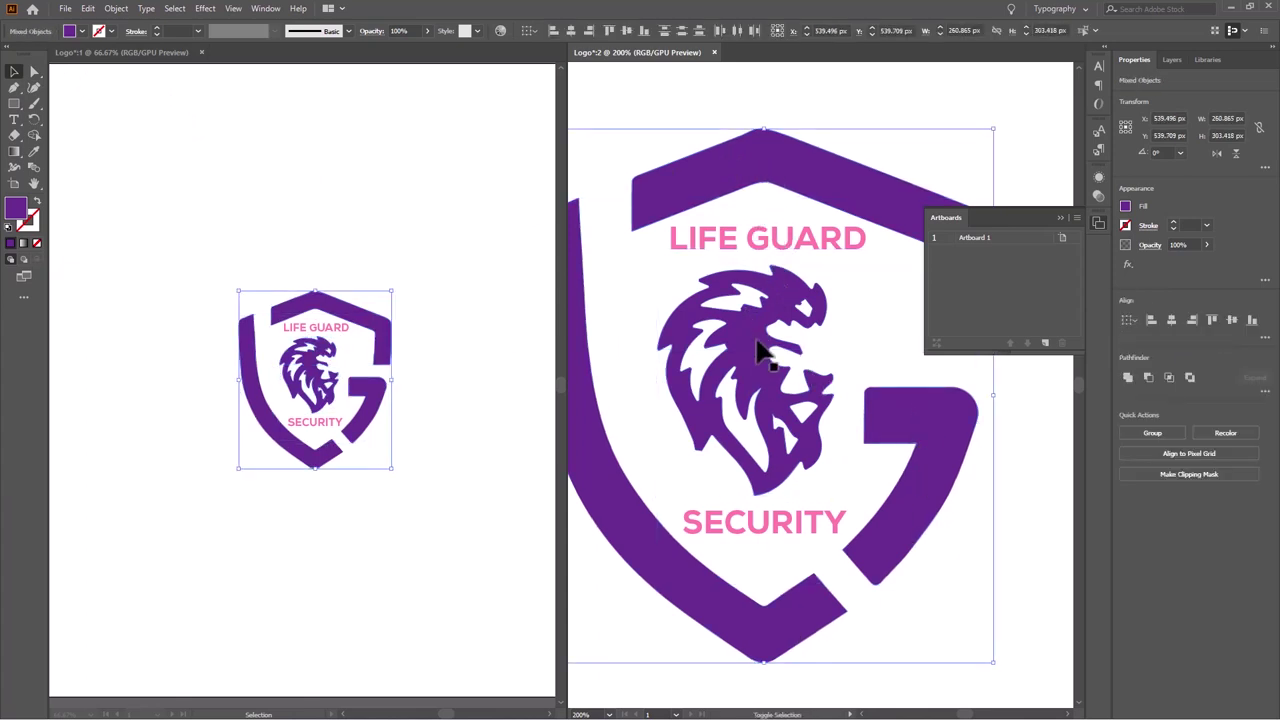
{"action": "left_click", "coordinate": [82, 31]}
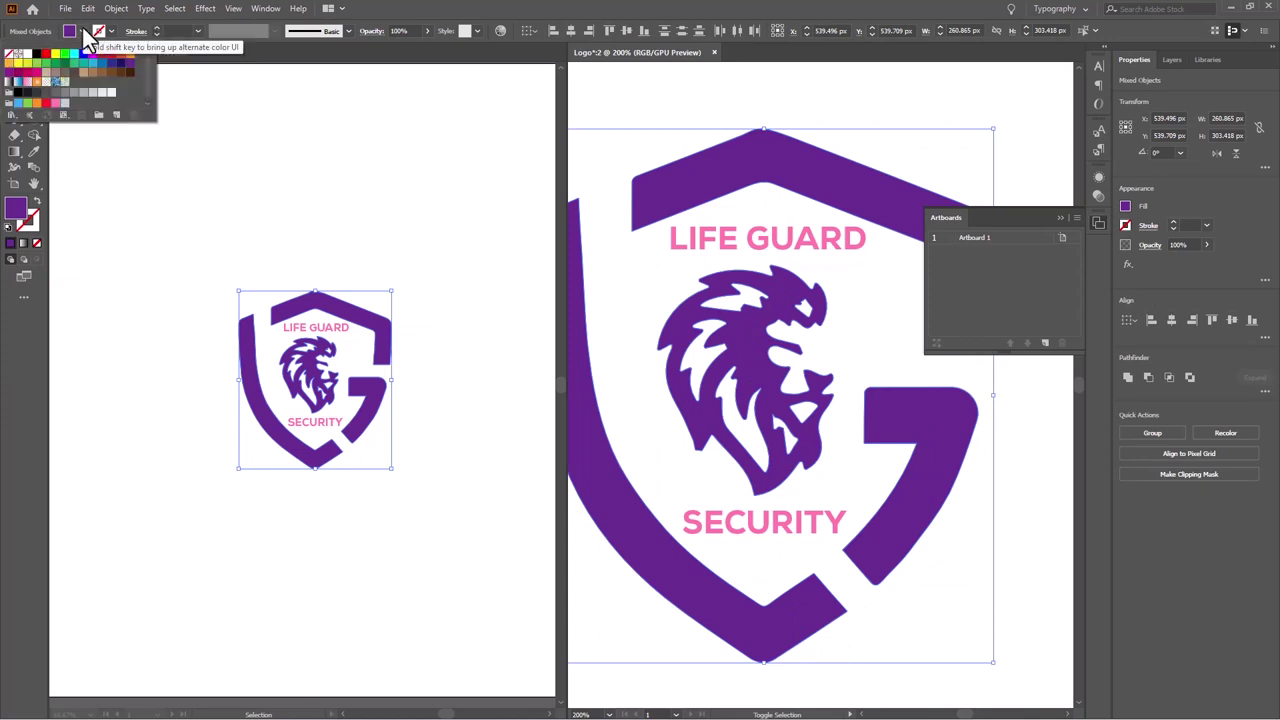
{"action": "left_click", "coordinate": [35, 56]}
{"action": "left_click", "coordinate": [1010, 565]}
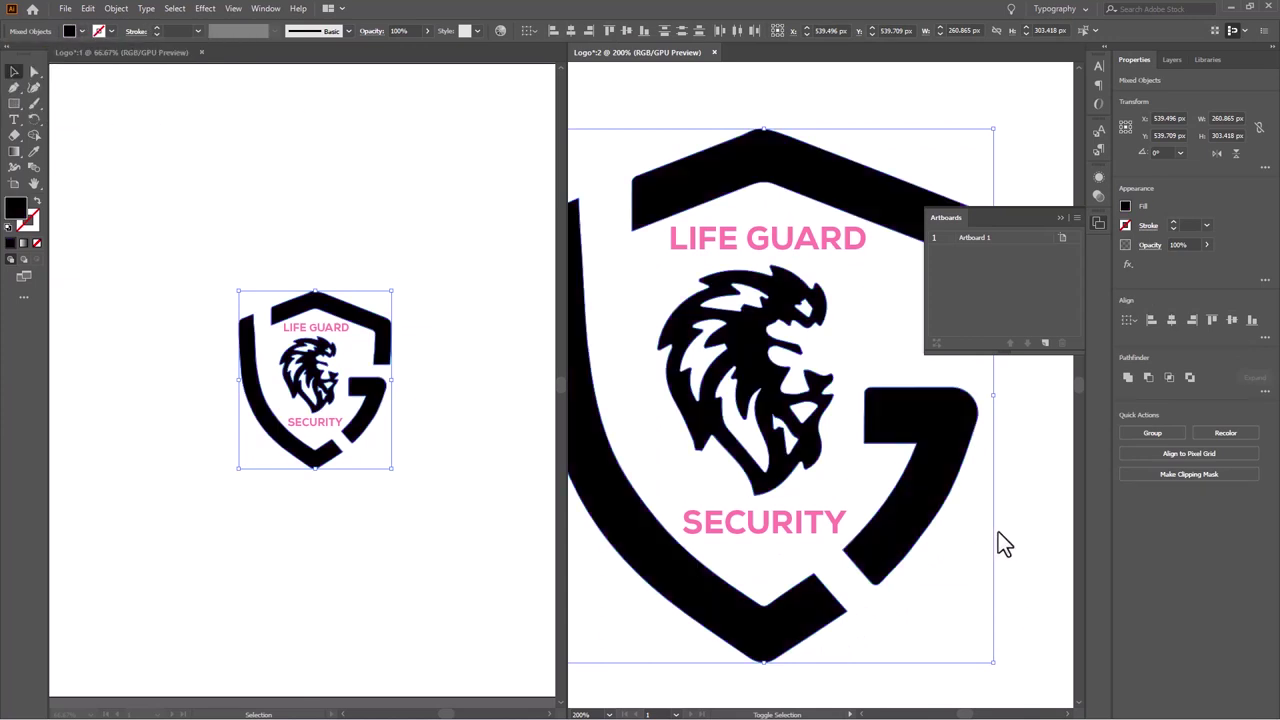
{"action": "left_click", "coordinate": [1041, 504]}
Fill the LIFE GUARD and SECURITY text with black.
{"action": "left_click", "coordinate": [794, 520]}
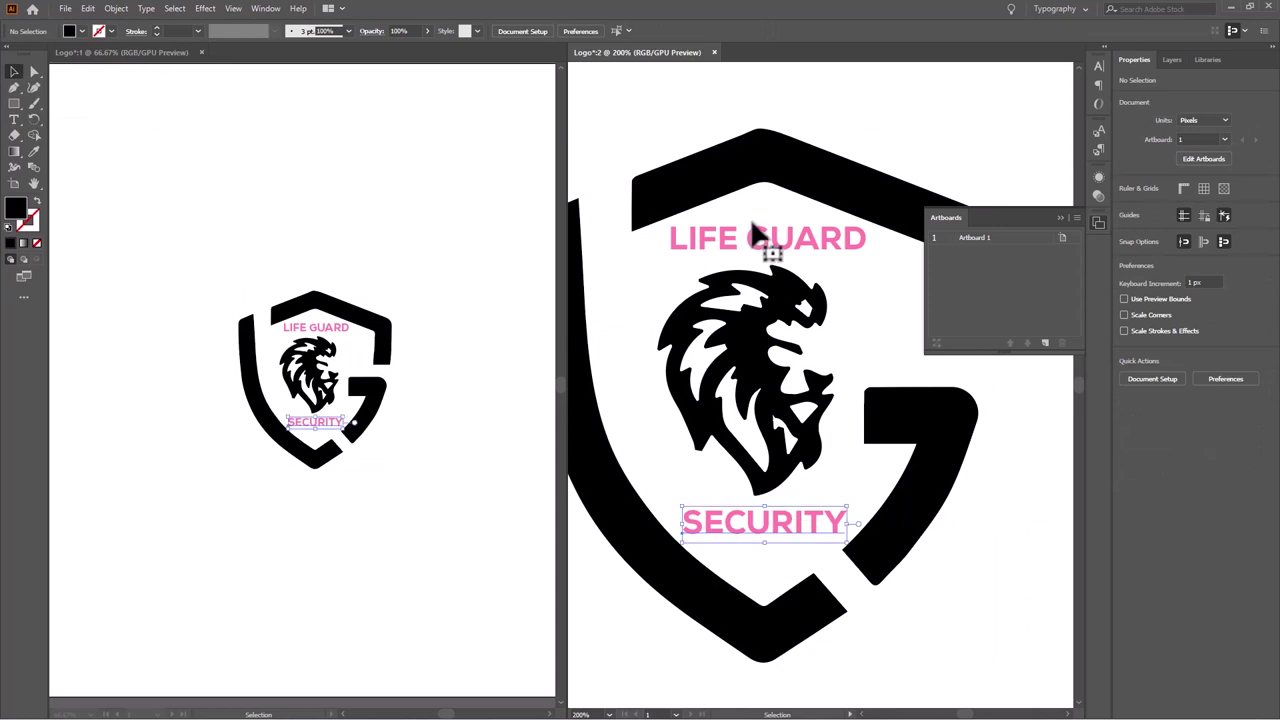
{"action": "left_click", "coordinate": [762, 243], "text": "shift"}
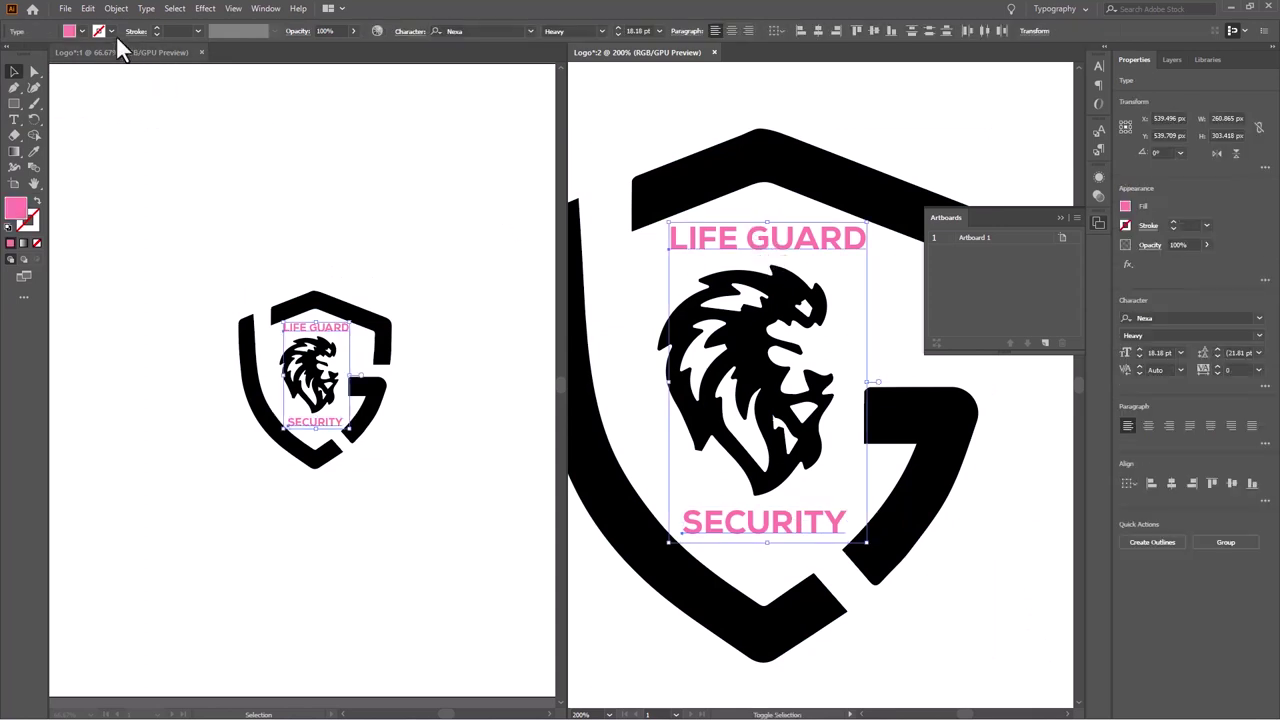
{"action": "left_click", "coordinate": [78, 31]}
{"action": "left_click", "coordinate": [37, 53]}
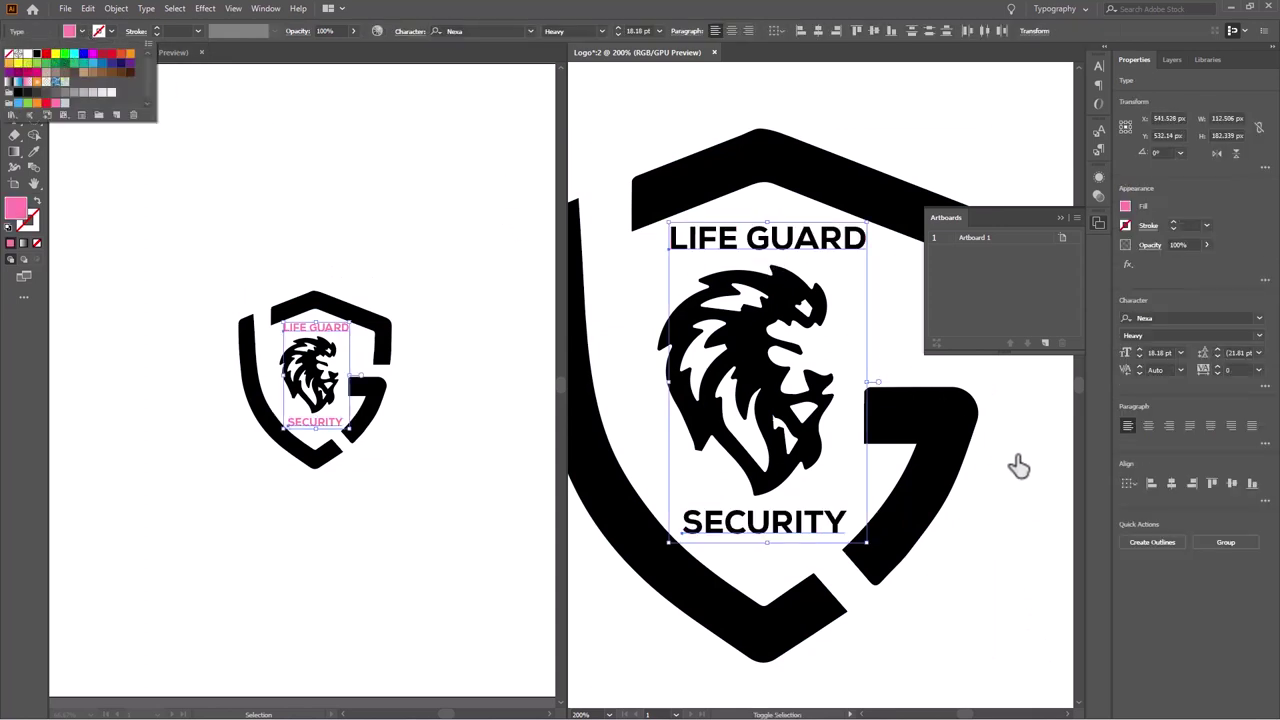
{"action": "left_click", "coordinate": [1021, 468]}
{"action": "left_click", "coordinate": [1021, 468]}
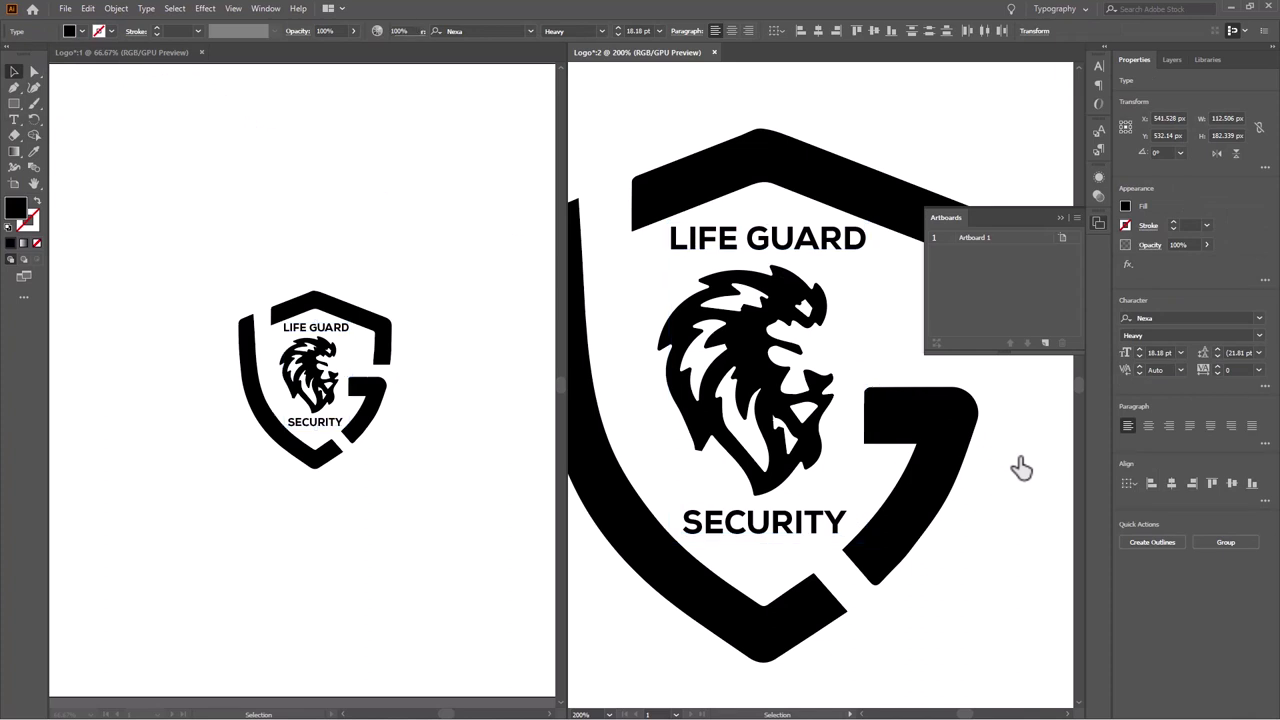
Drag the G piece's top-right corner widget back to a sharp 0 px corner.
{"action": "left_click", "coordinate": [937, 425]}
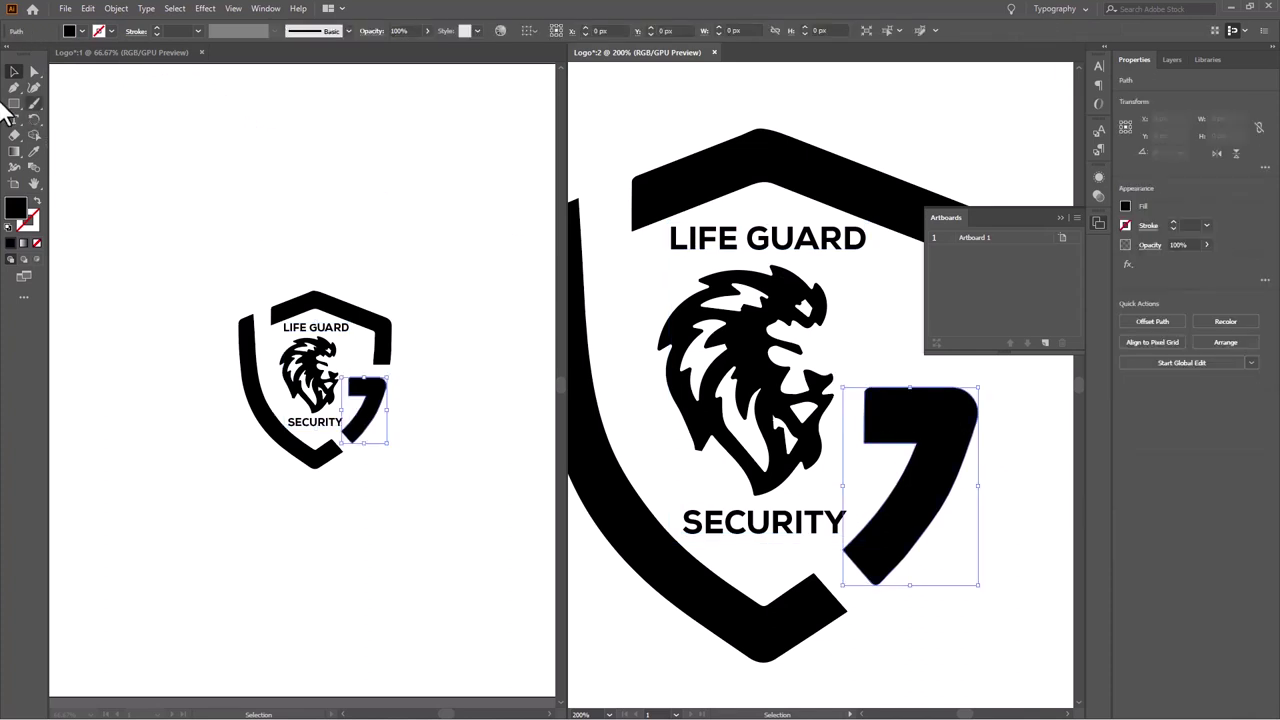
{"action": "left_click", "coordinate": [34, 72]}
{"action": "mouse_move", "coordinate": [955, 400]}
{"action": "left_mouse_down"}
{"action": "mouse_move", "coordinate": [955, 425]}
{"action": "mouse_move", "coordinate": [1016, 408]}
{"action": "left_mouse_up"}
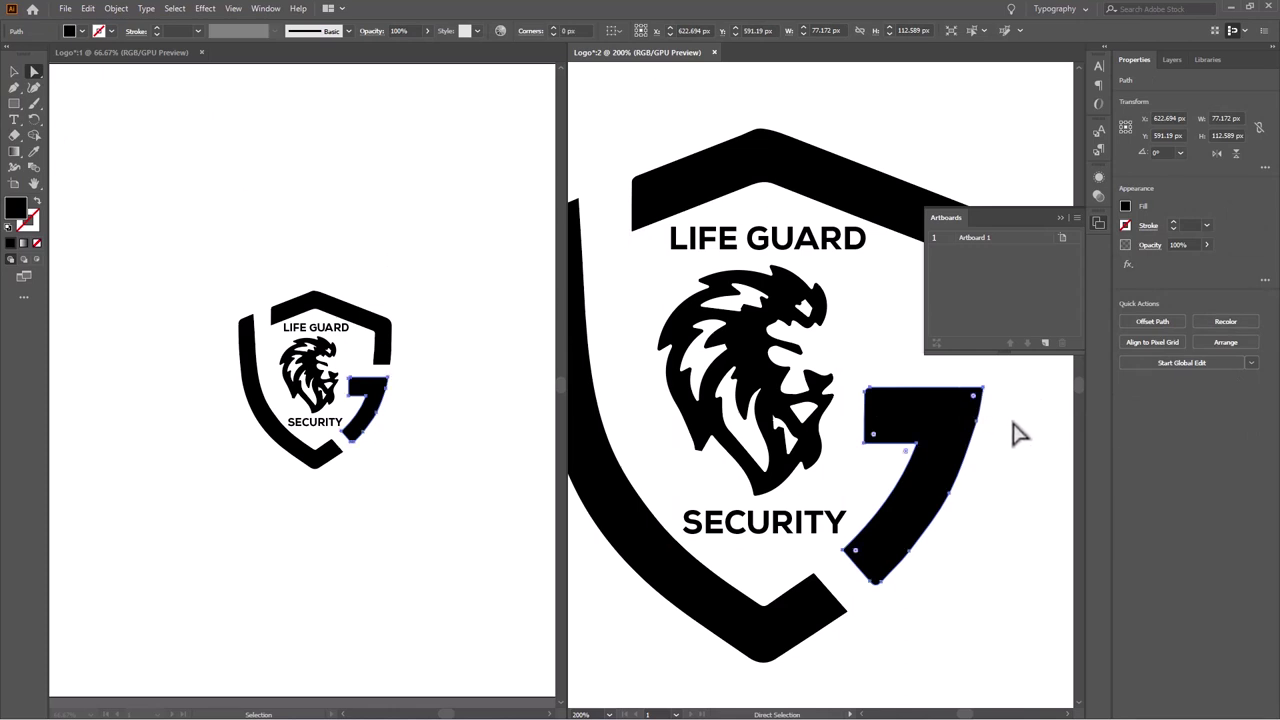
{"action": "left_click", "coordinate": [1013, 423]}
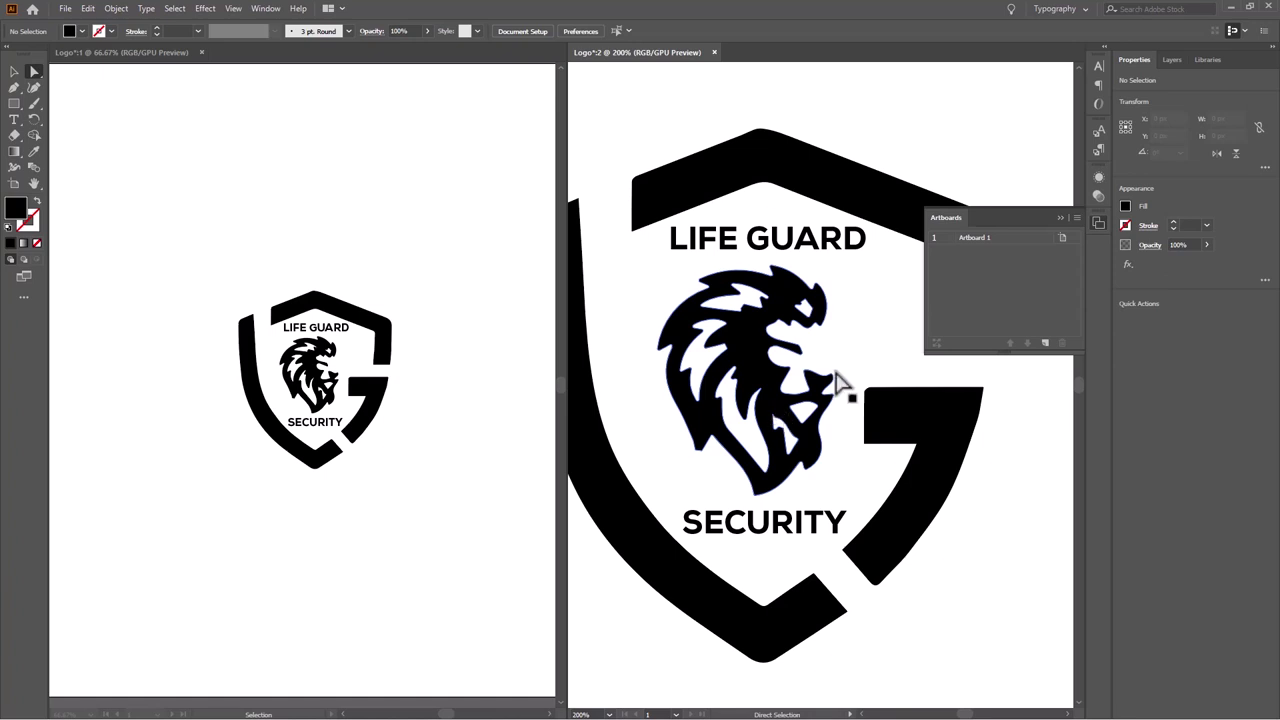
Consolidate all windows into tabs and close the extra Logo:1 view.
{"action": "left_click", "coordinate": [266, 9]}
{"action": "mouse_move", "coordinate": [323, 50]}
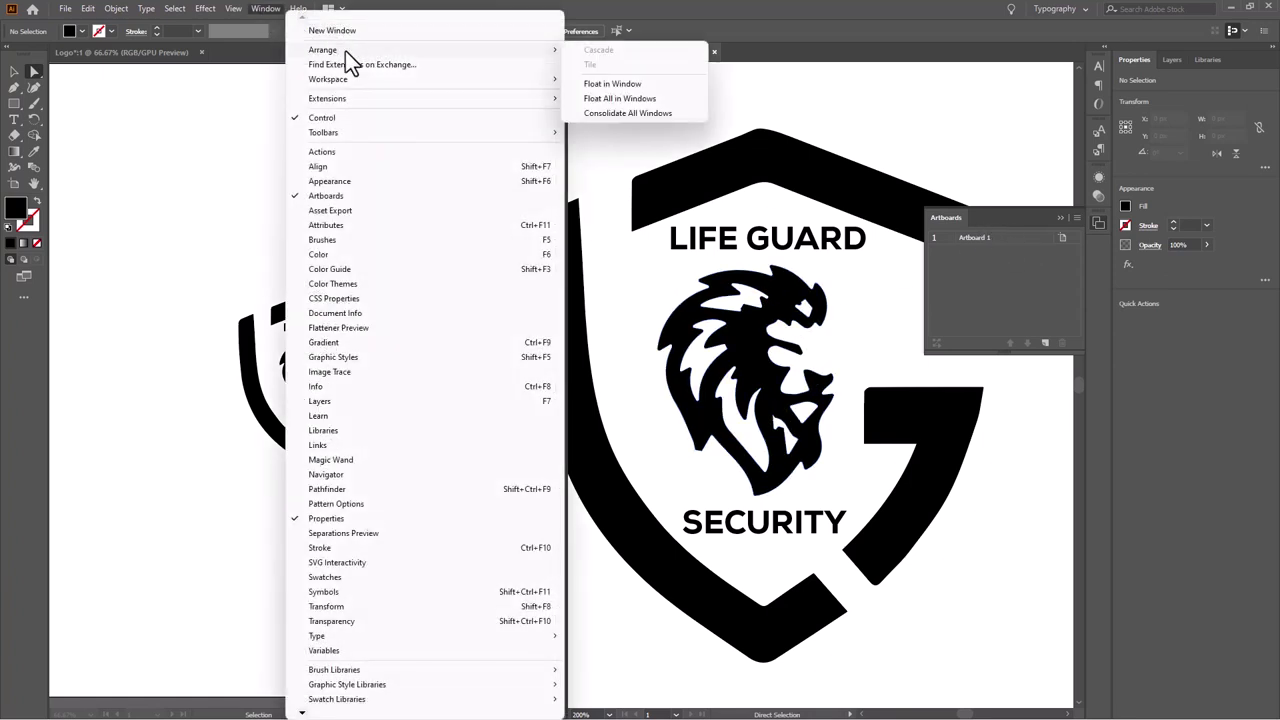
{"action": "left_click", "coordinate": [610, 113]}
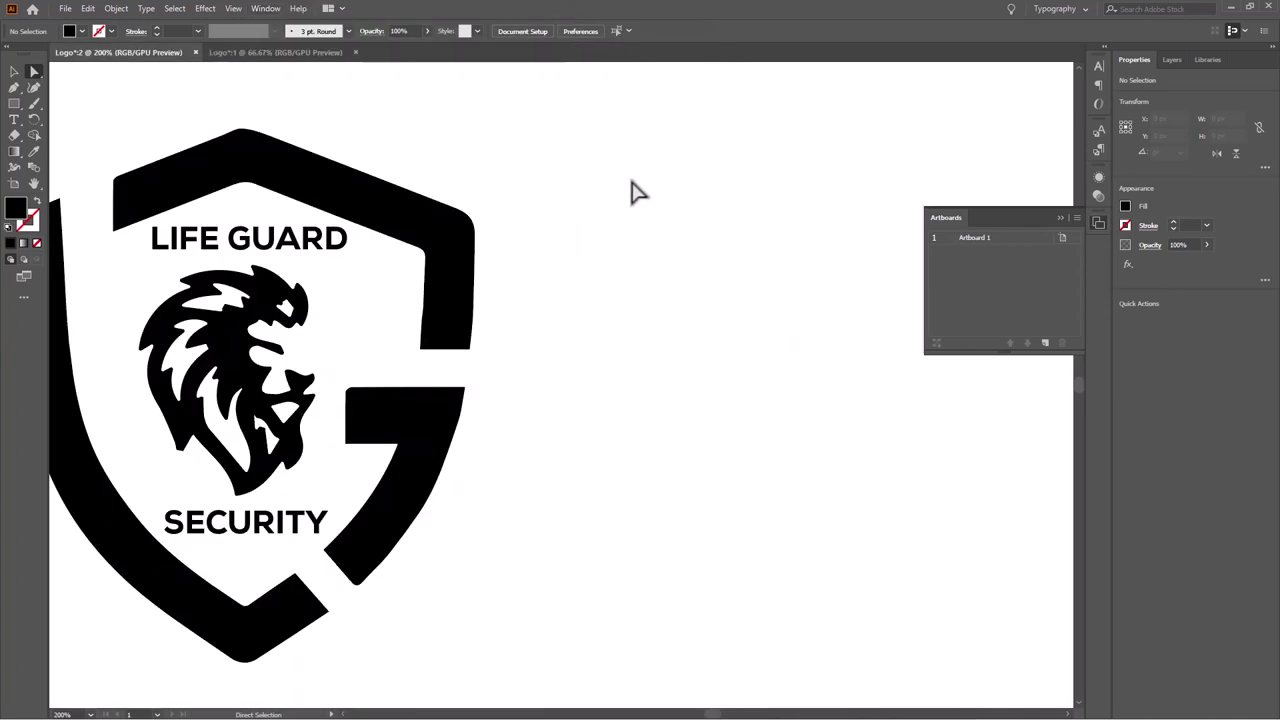
{"action": "left_click", "coordinate": [295, 52]}
{"action": "left_click", "coordinate": [355, 52]}
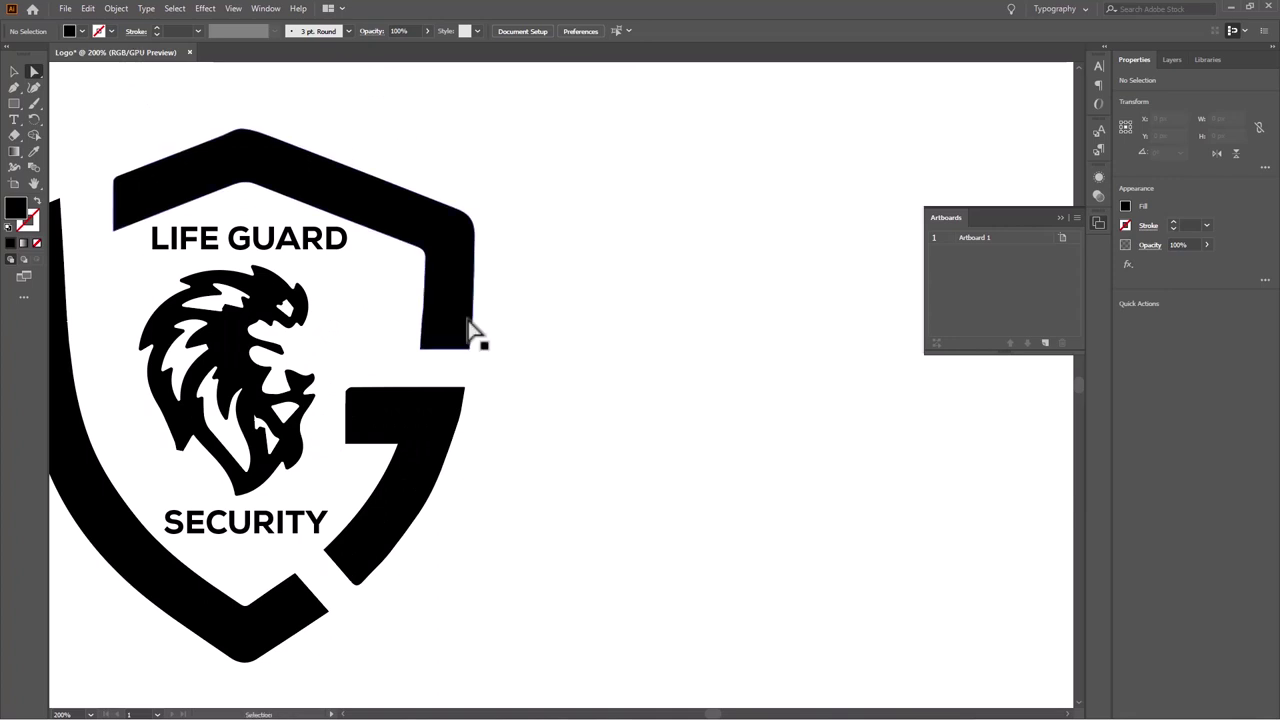
Zoom out so the whole artboard with the black logo is visible.
{"action": "key", "text": "ctrl+minus"}
{"action": "key", "text": "ctrl+minus"}
{"action": "key", "text": "ctrl+minus"}
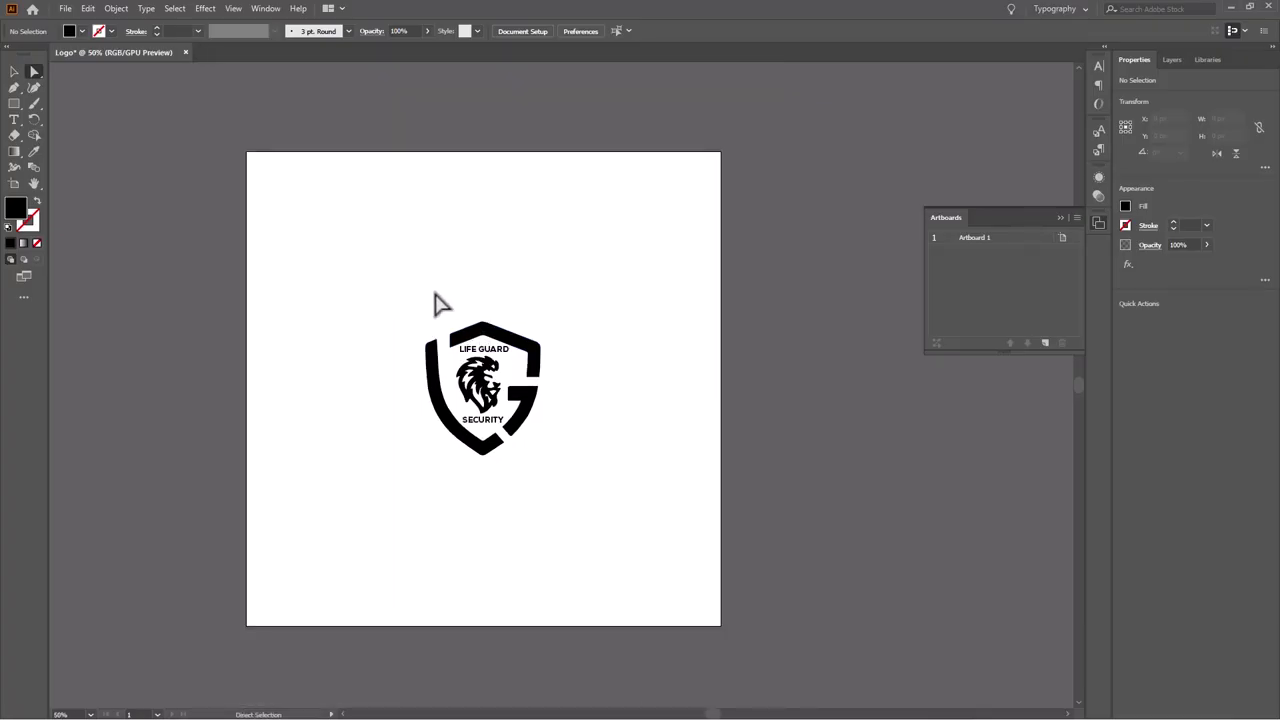
{"action": "left_click_drag", "start_coordinate": [390, 298], "coordinate": [625, 478]}
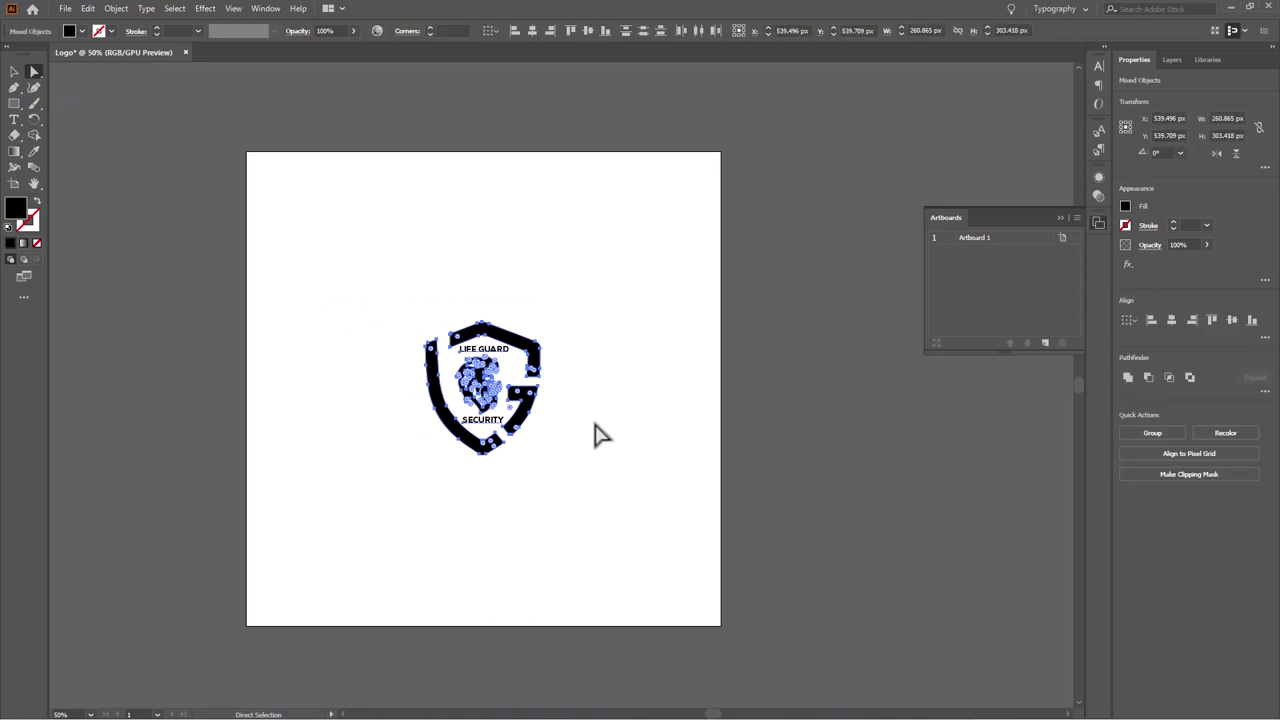
{"action": "left_click", "coordinate": [458, 235]}
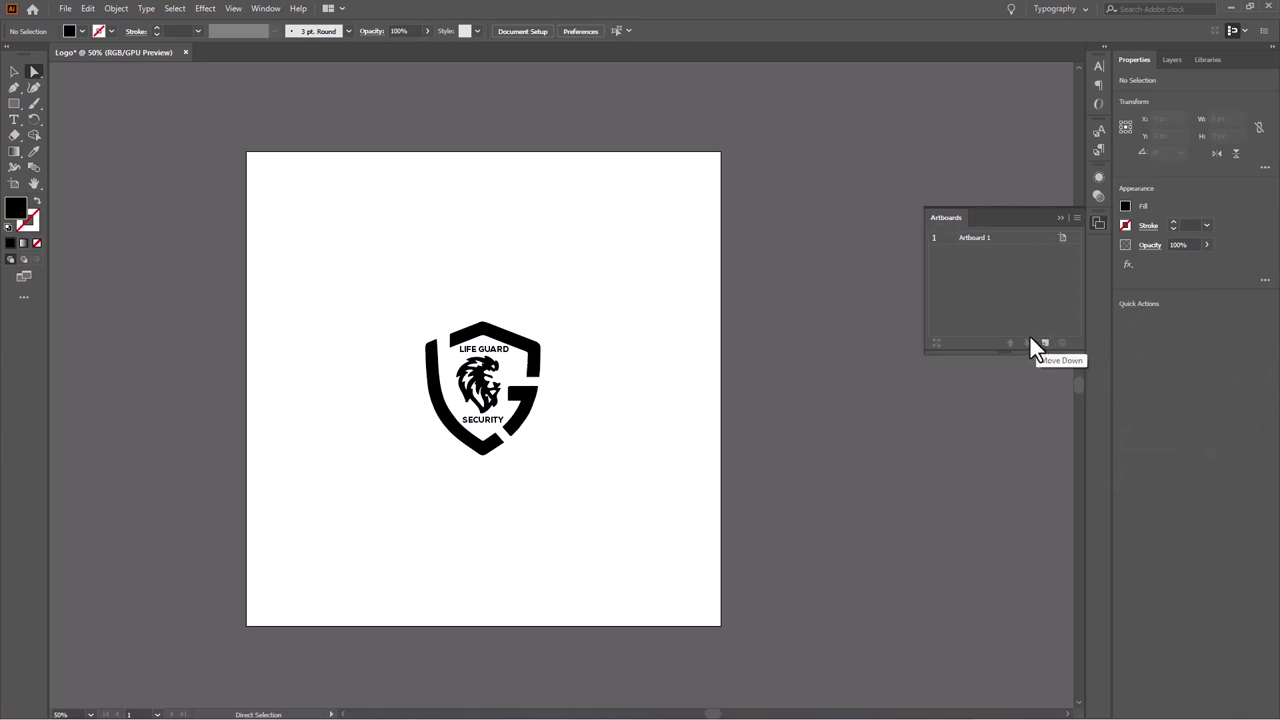
{"action": "left_click", "coordinate": [266, 9]}
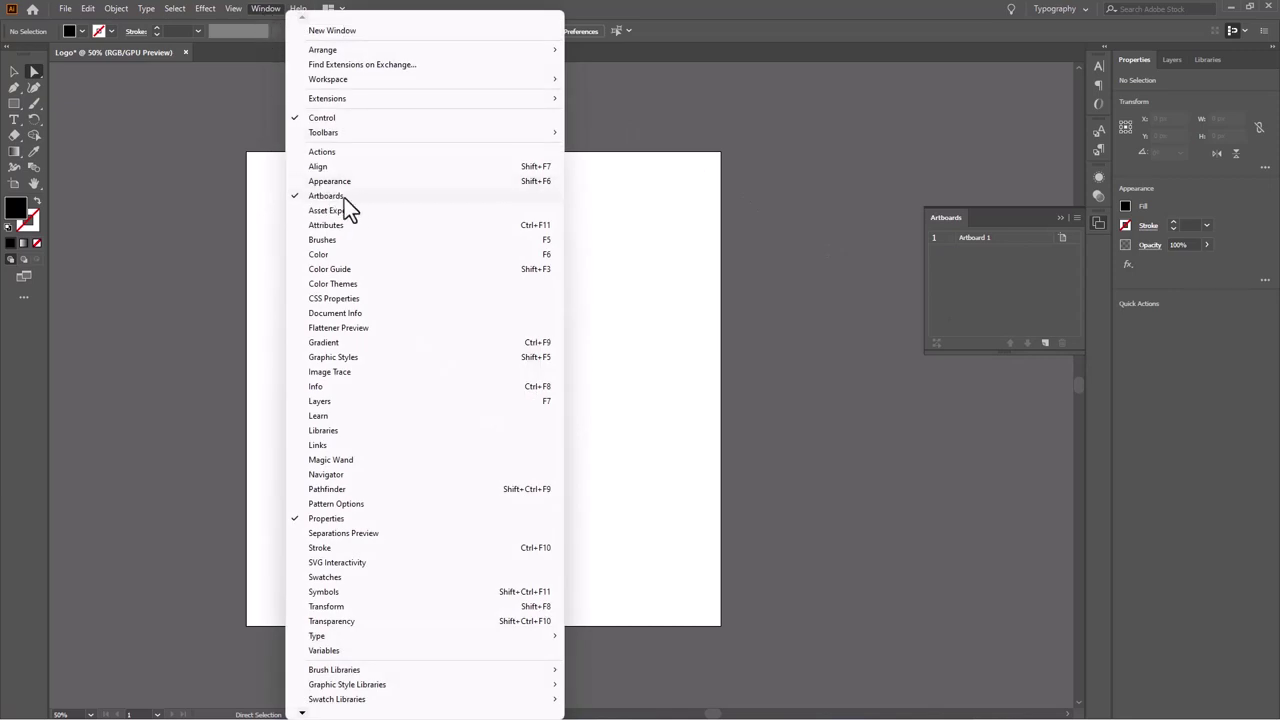
Add a second artboard and Alt-drag a copy of the logo onto it.
{"action": "left_click", "coordinate": [991, 268]}
{"action": "left_click", "coordinate": [1045, 343]}
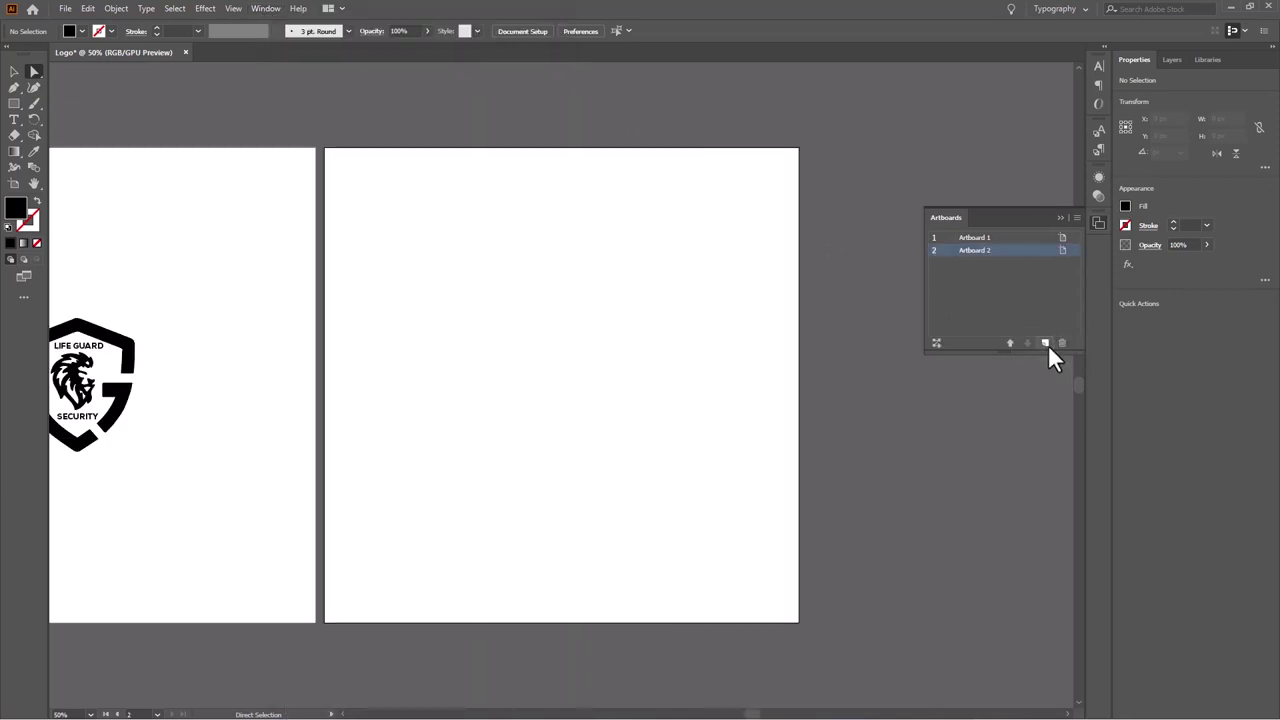
{"action": "left_click_drag", "start_coordinate": [165, 300], "coordinate": [71, 470]}
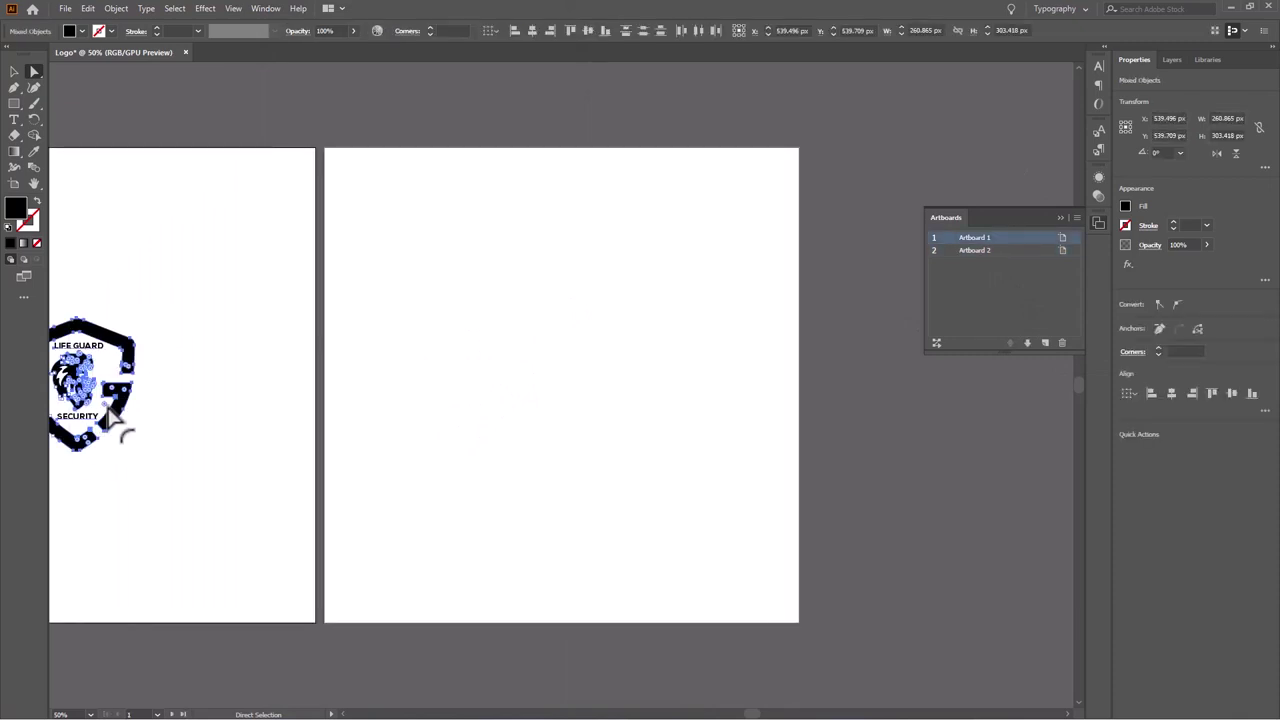
{"action": "left_click_drag", "start_coordinate": [110, 420], "coordinate": [630, 405]}
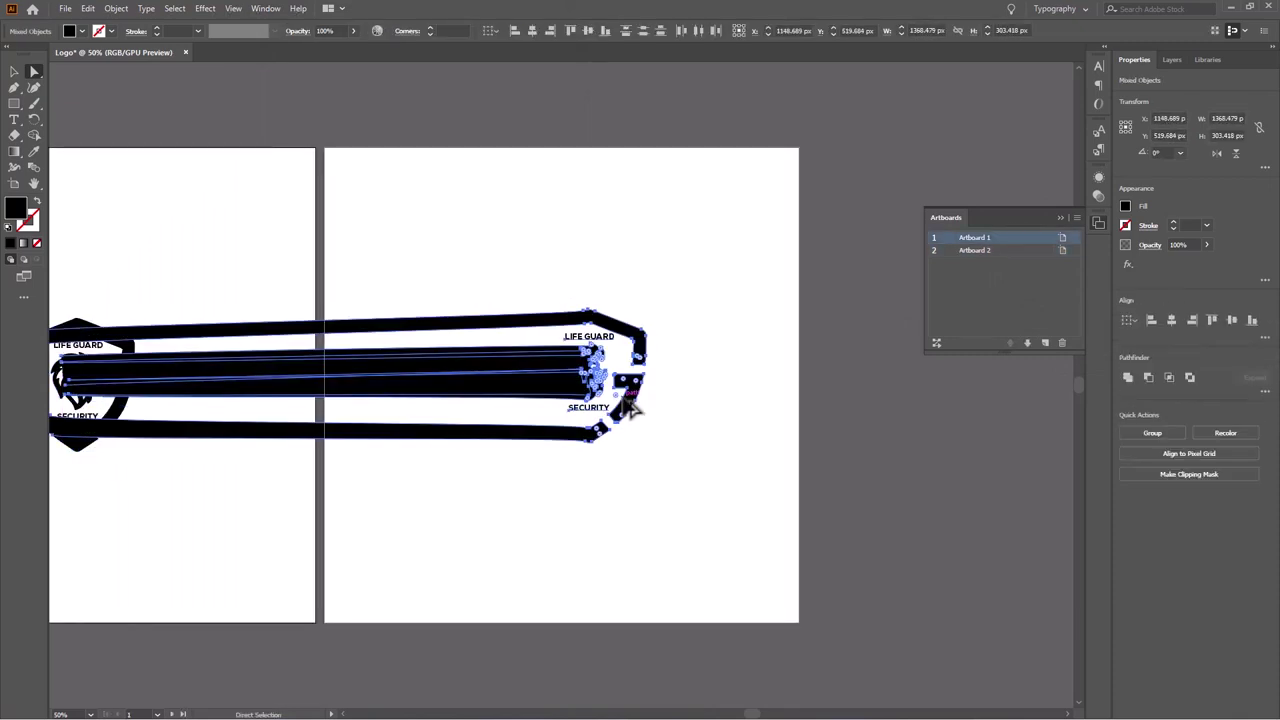
{"action": "key", "text": "ctrl+z"}
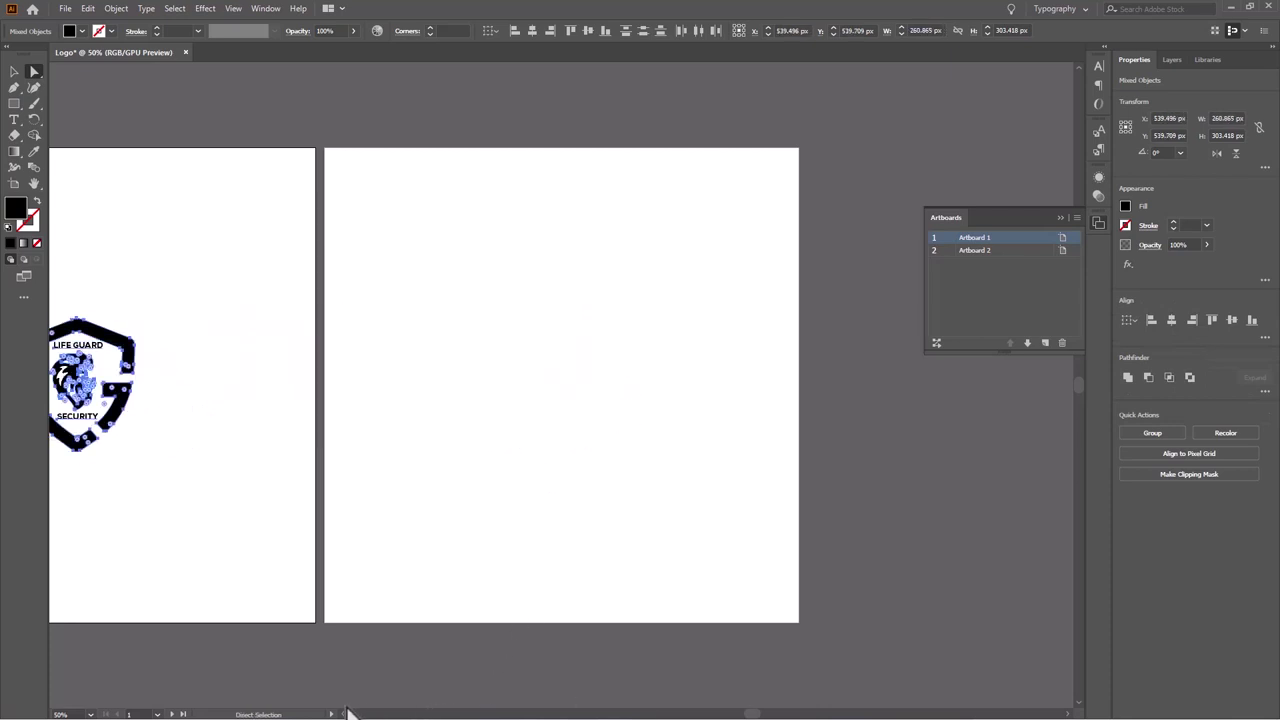
{"action": "left_click", "coordinate": [344, 713]}
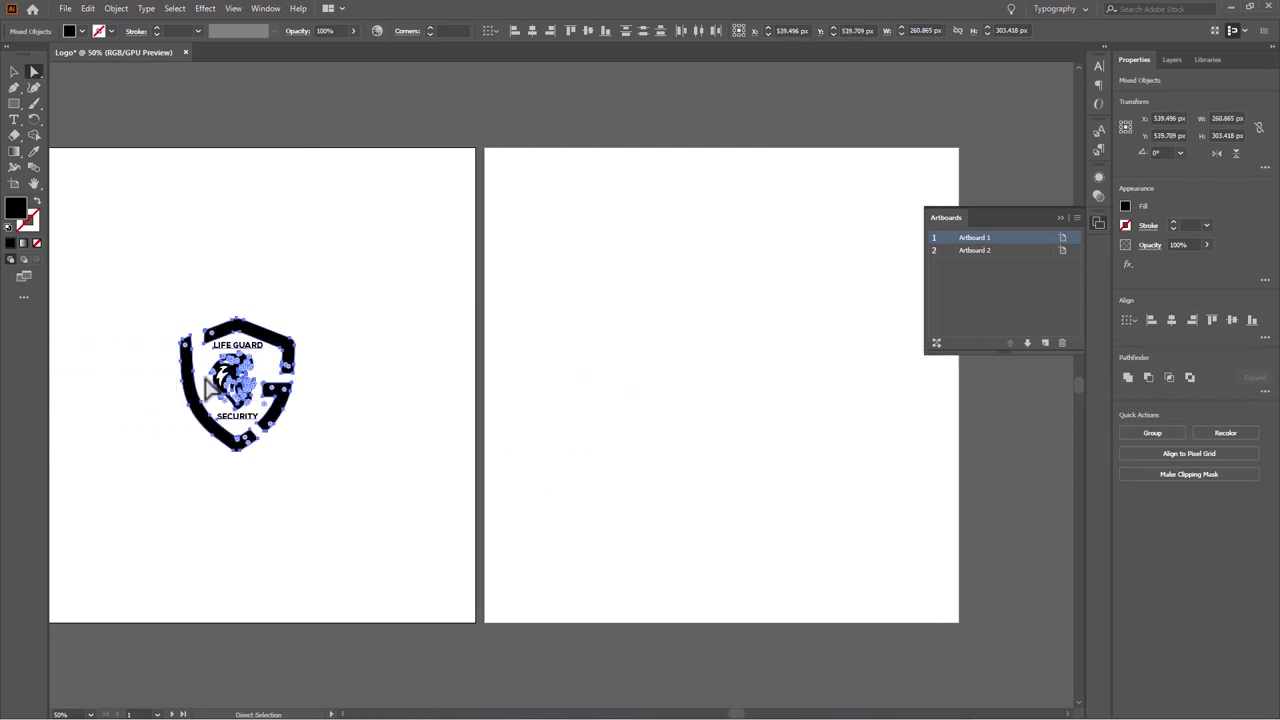
{"action": "left_click", "coordinate": [13, 72]}
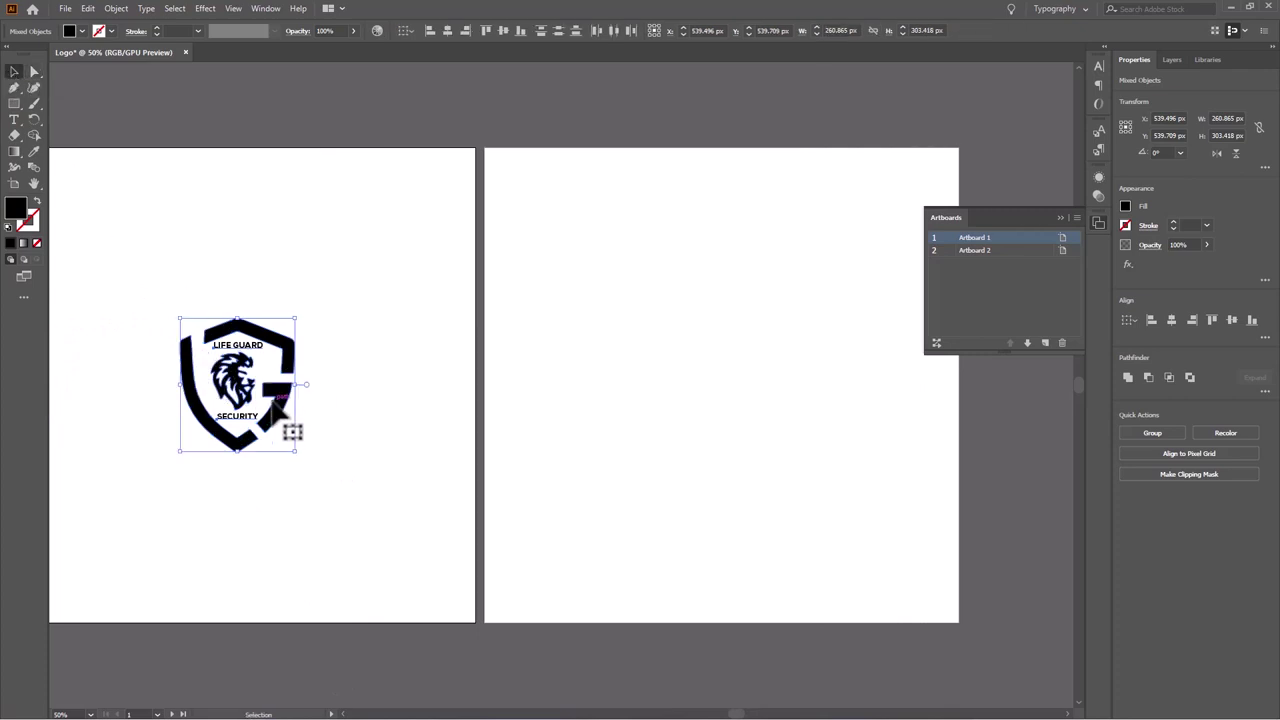
{"action": "left_click_drag", "start_coordinate": [291, 405], "coordinate": [773, 410]}
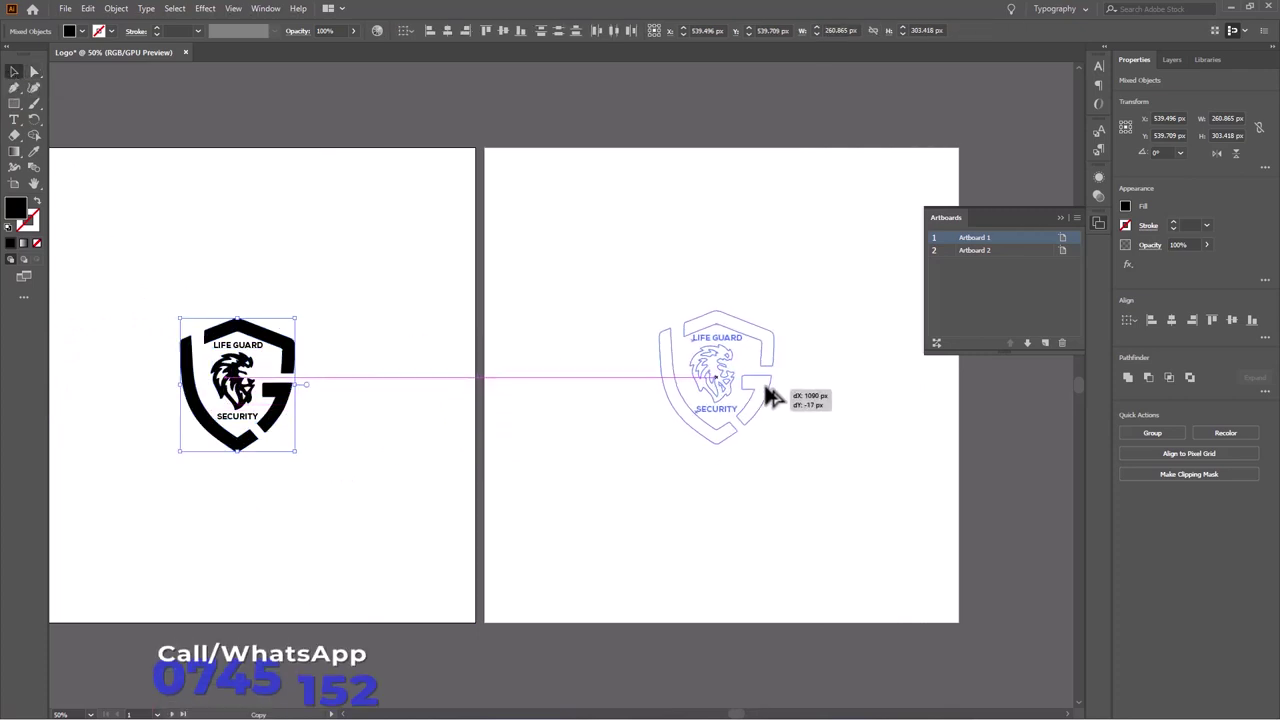
Add Artboards 3 and 4, each with a centred copy of the logo.
{"action": "left_click", "coordinate": [1045, 343]}
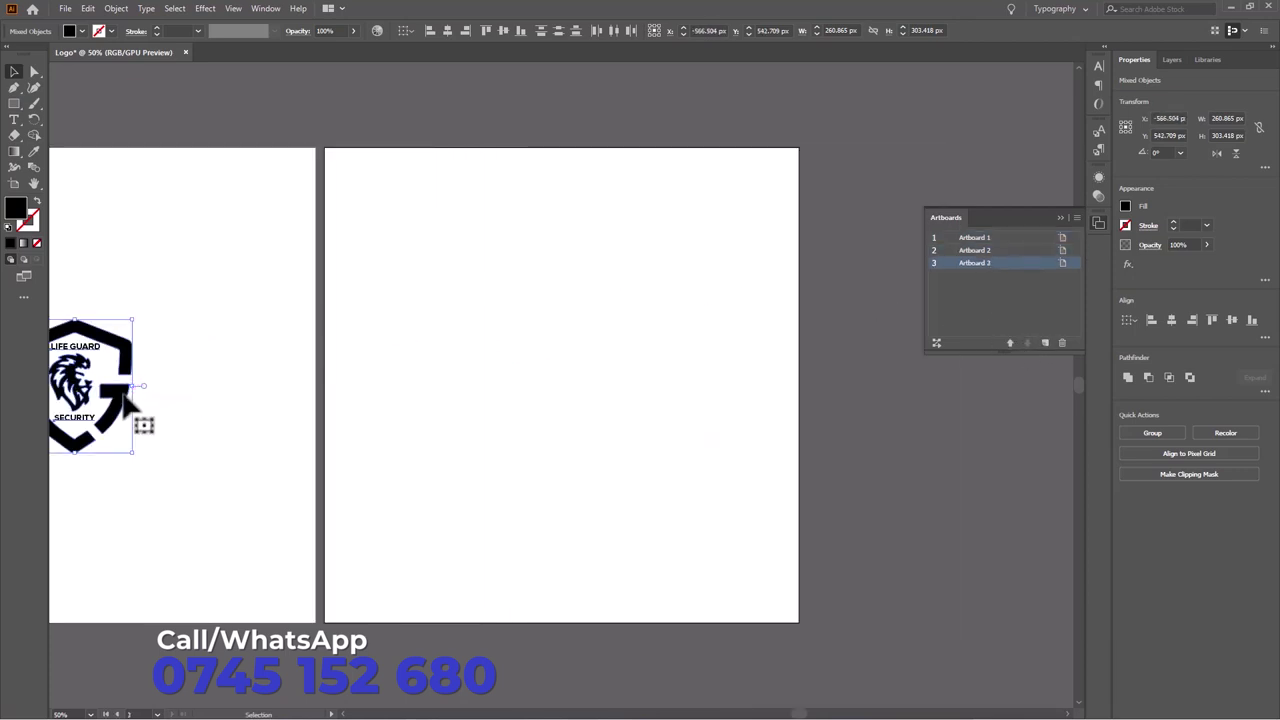
{"action": "mouse_move", "coordinate": [125, 395]}
{"action": "left_mouse_down"}
{"action": "mouse_move", "coordinate": [650, 415]}
{"action": "mouse_move", "coordinate": [615, 398]}
{"action": "left_mouse_up"}
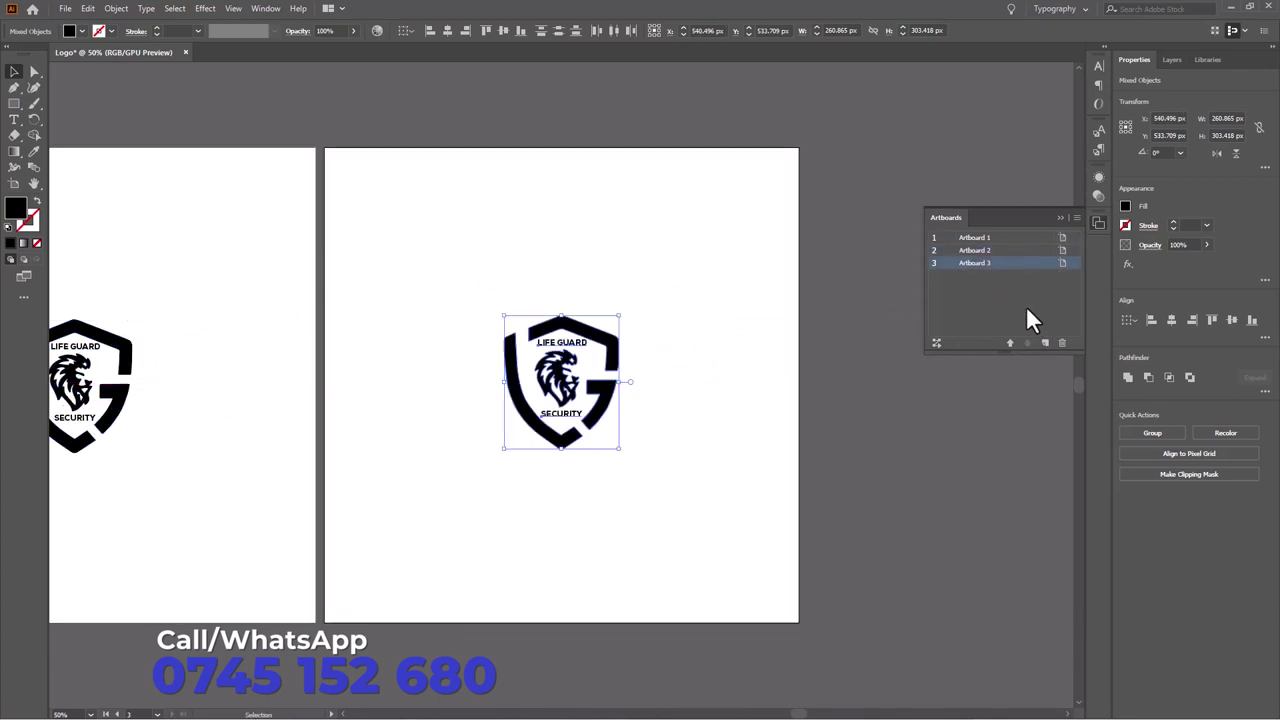
{"action": "left_click", "coordinate": [1045, 343]}
{"action": "left_click_drag", "start_coordinate": [140, 388], "coordinate": [613, 395]}
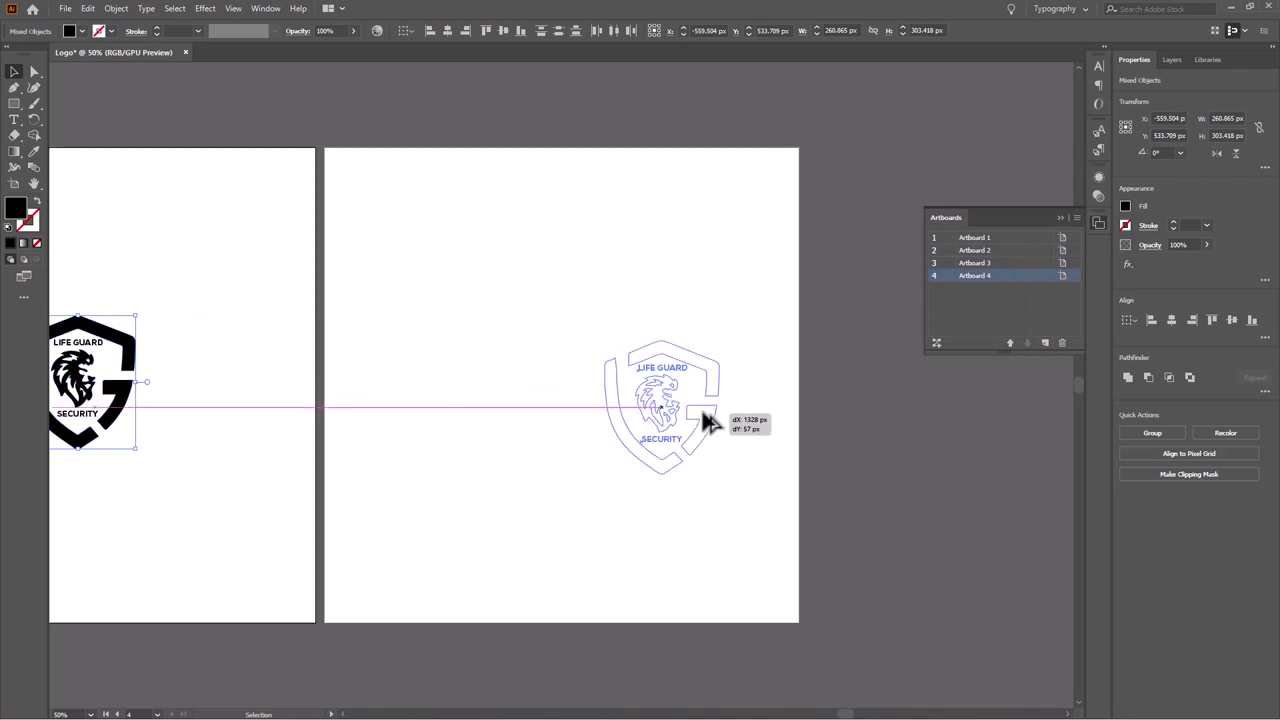
{"action": "left_click", "coordinate": [34, 183]}
{"action": "left_click_drag", "start_coordinate": [415, 294], "coordinate": [700, 294]}
{"action": "left_click", "coordinate": [966, 240]}
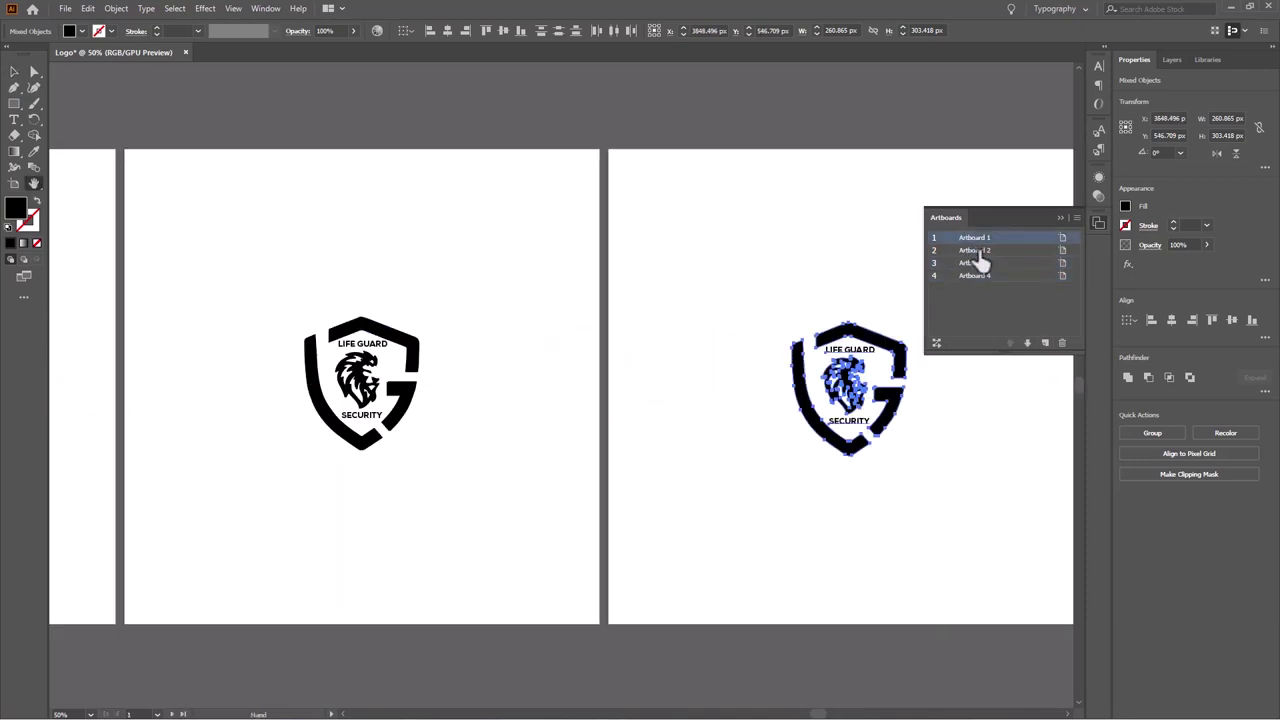
Rename the first two artboards 'Logo 1 black' and 'Logo 02 Blue'.
{"action": "left_click", "coordinate": [975, 250]}
{"action": "left_click", "coordinate": [975, 262]}
{"action": "left_click", "coordinate": [976, 240]}
{"action": "double_click", "coordinate": [976, 240]}
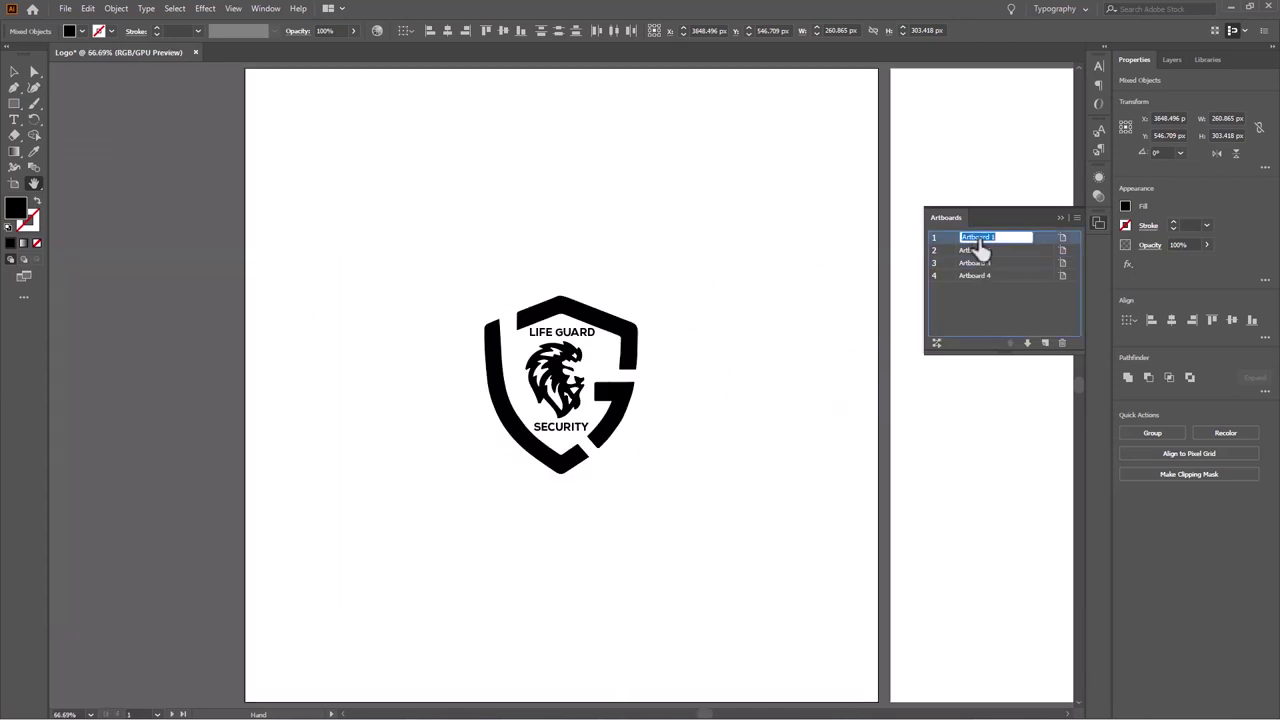
{"action": "type", "text": "Logo - b"}
{"action": "type", "text": "lack"}
{"action": "double_click", "coordinate": [998, 250]}
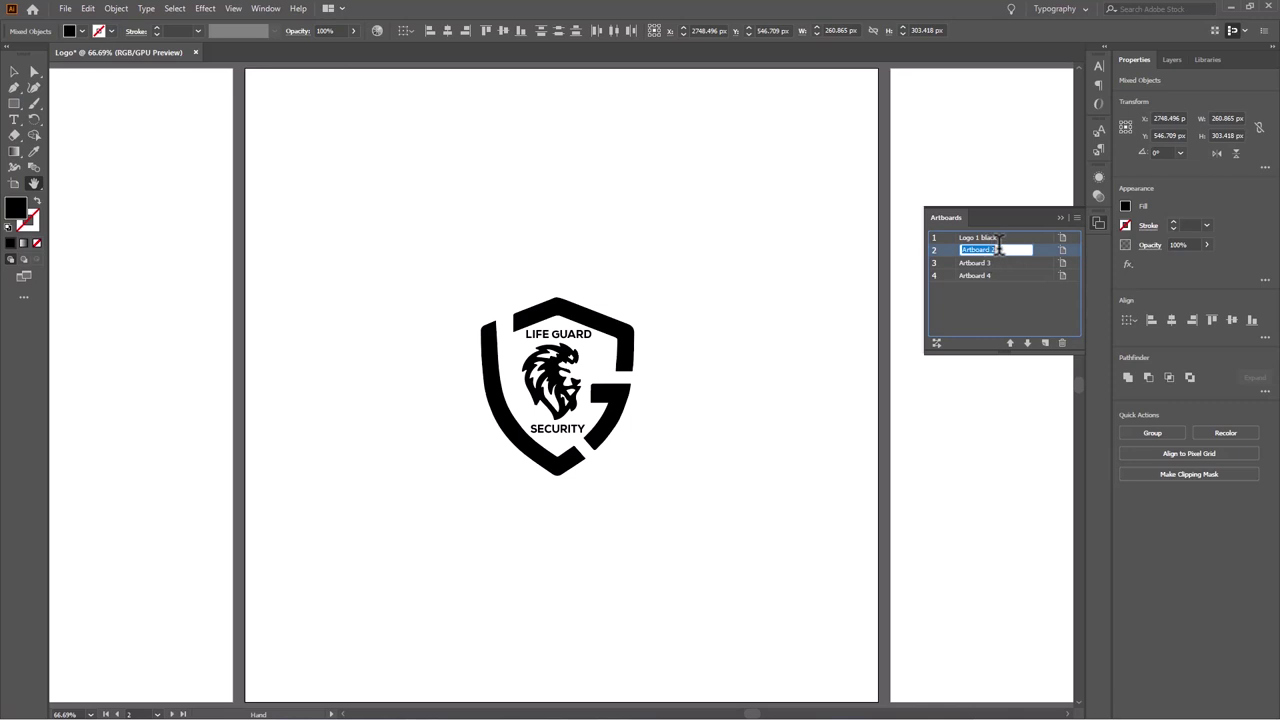
{"action": "type", "text": "Log"}
{"action": "type", "text": "o 02 Blue"}
{"action": "left_click", "coordinate": [981, 290]}
Rename the third artboard 'Logo White' and the fourth 'Yellow'.
{"action": "double_click", "coordinate": [985, 263]}
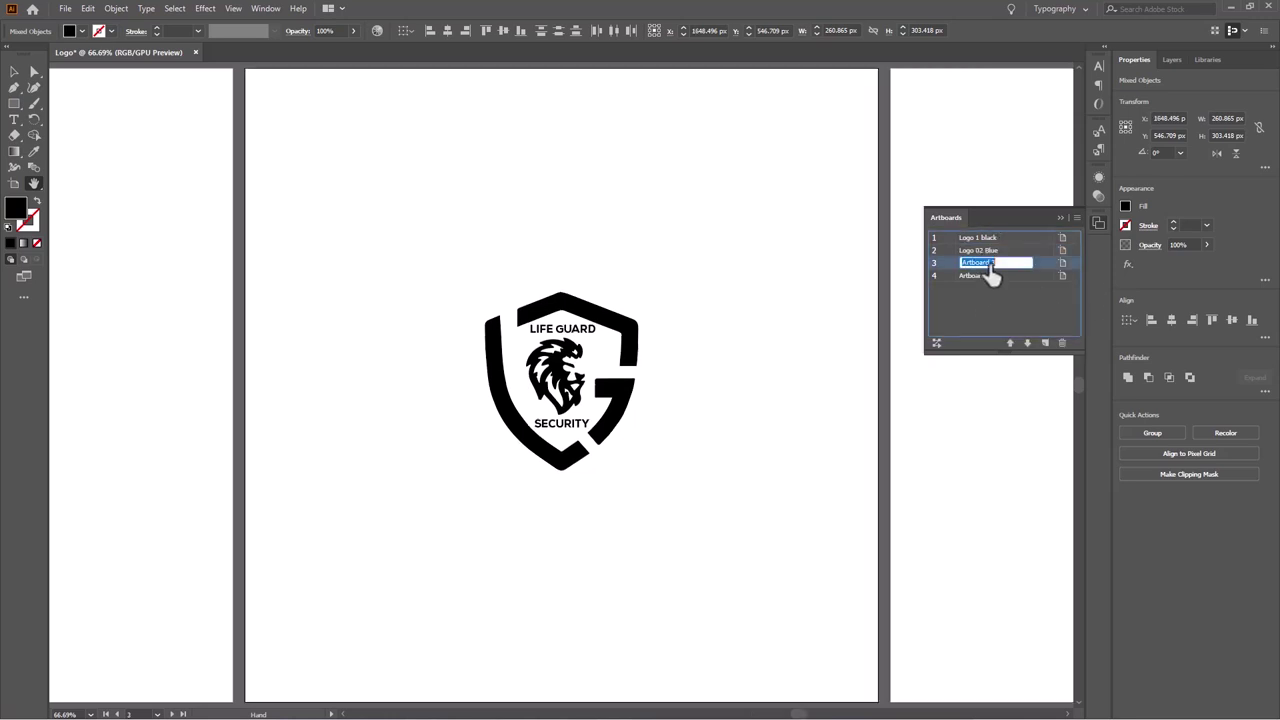
{"action": "type", "text": "Logo W"}
{"action": "type", "text": "h"}
{"action": "type", "text": "ite"}
{"action": "left_click", "coordinate": [1032, 288]}
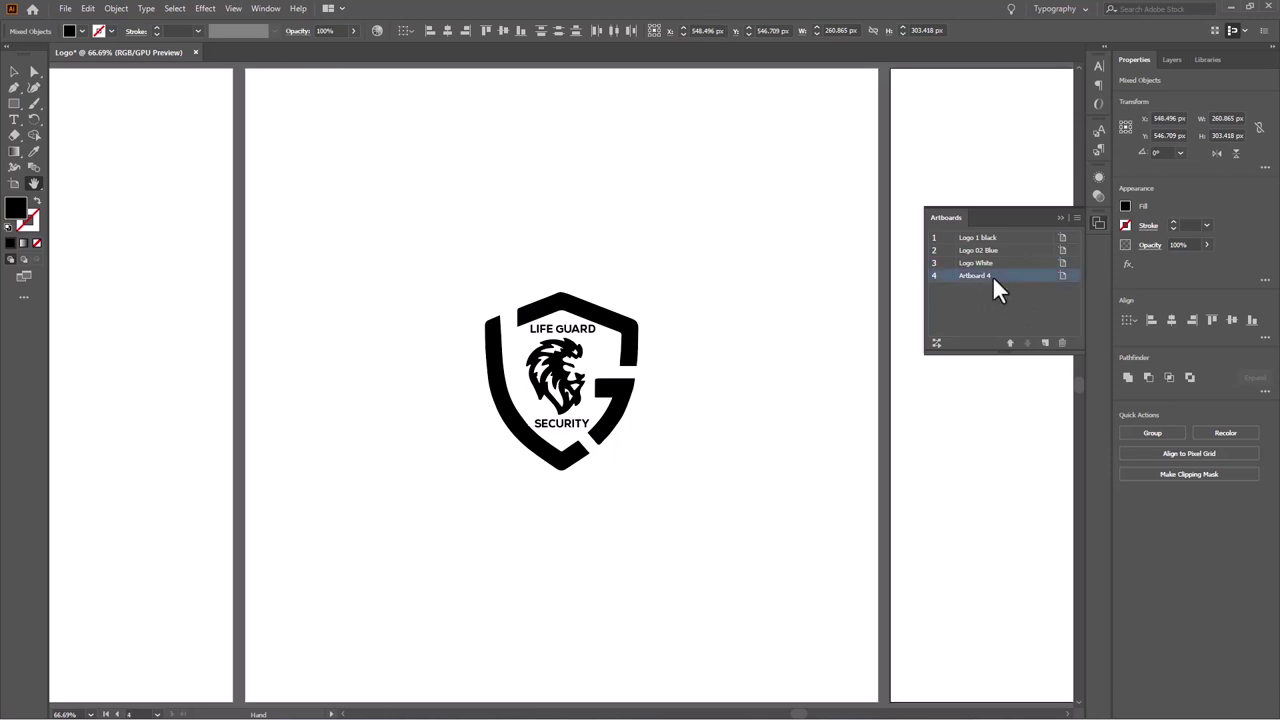
{"action": "double_click", "coordinate": [992, 275]}
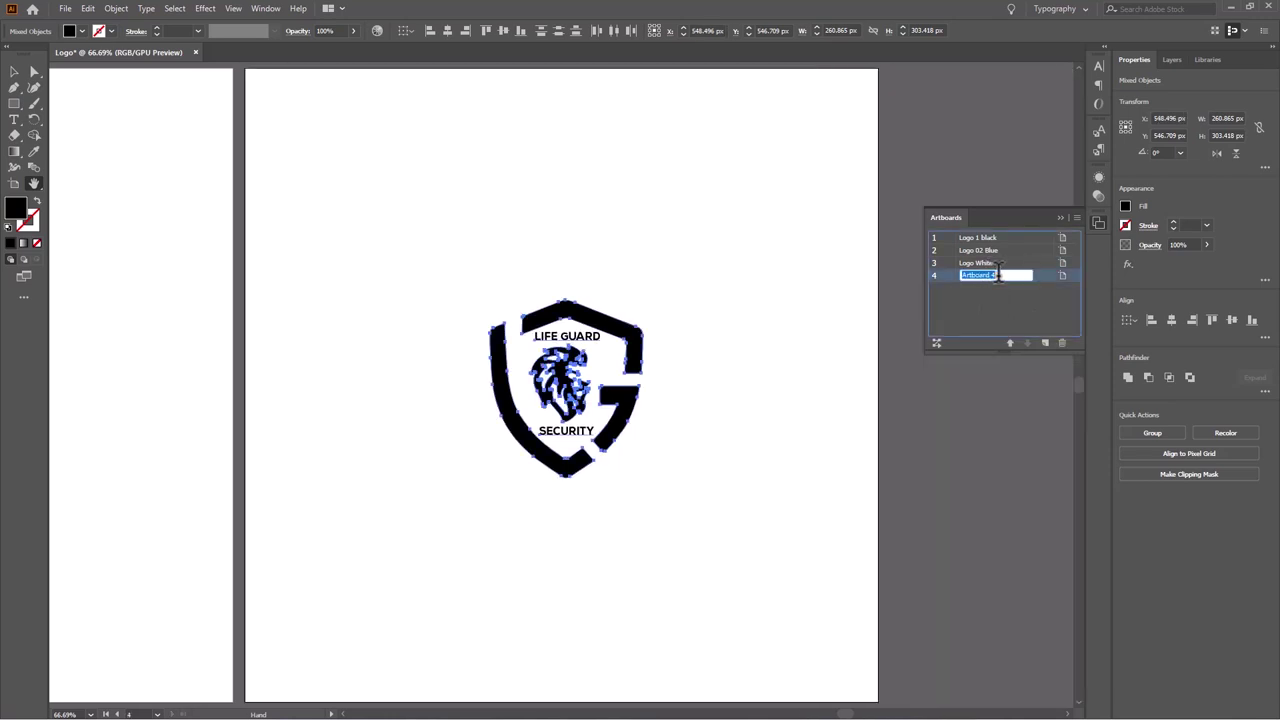
{"action": "type", "text": "Ye"}
{"action": "type", "text": "llow"}
{"action": "key", "text": "Return"}
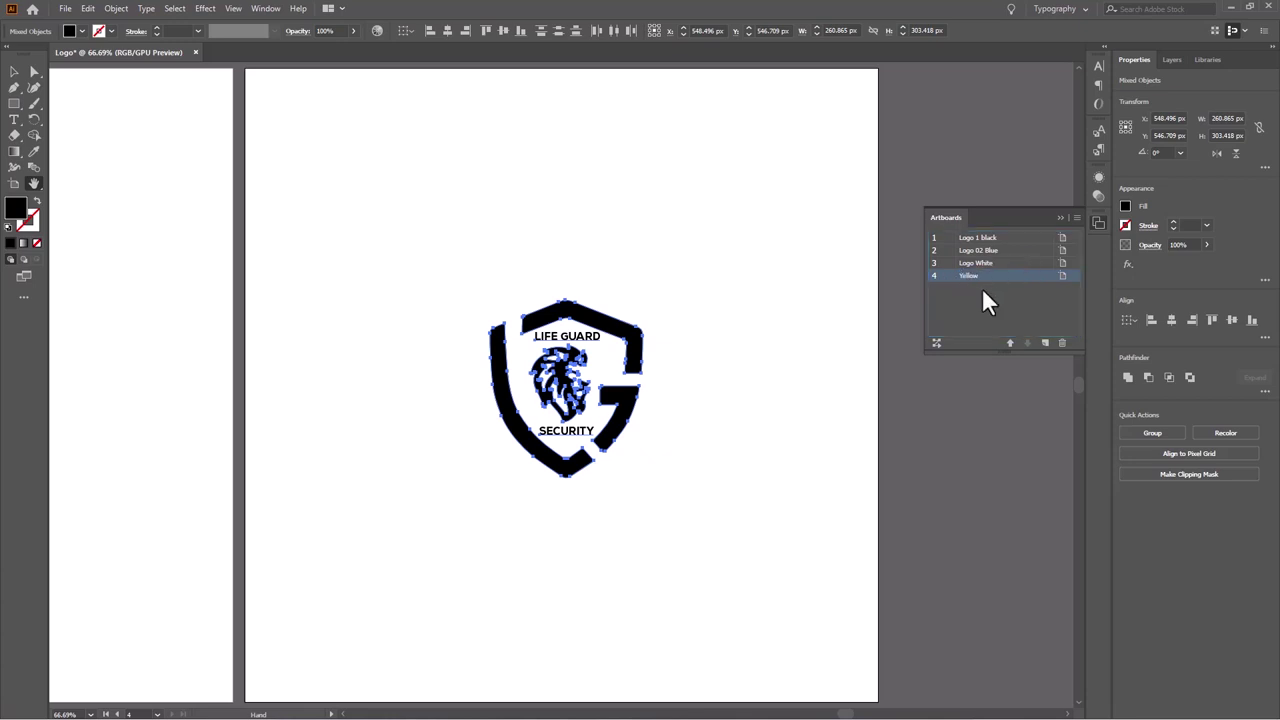
Complete the names 'Logo 04Yellow' and 'Logo 03 White', then zoom out to 25%.
{"action": "double_click", "coordinate": [966, 276]}
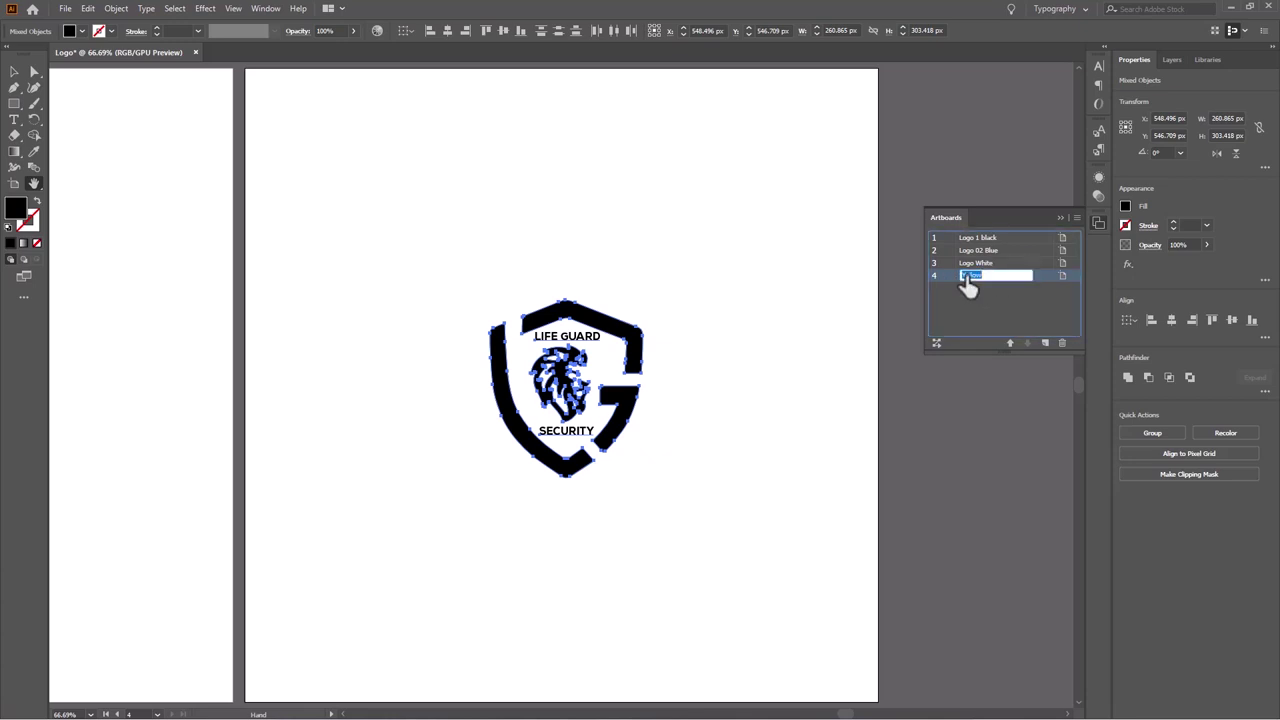
{"action": "left_click", "coordinate": [962, 274]}
{"action": "type", "text": "L"}
{"action": "type", "text": "ogo 04 Yellow"}
{"action": "left_click", "coordinate": [982, 265]}
{"action": "double_click", "coordinate": [980, 263]}
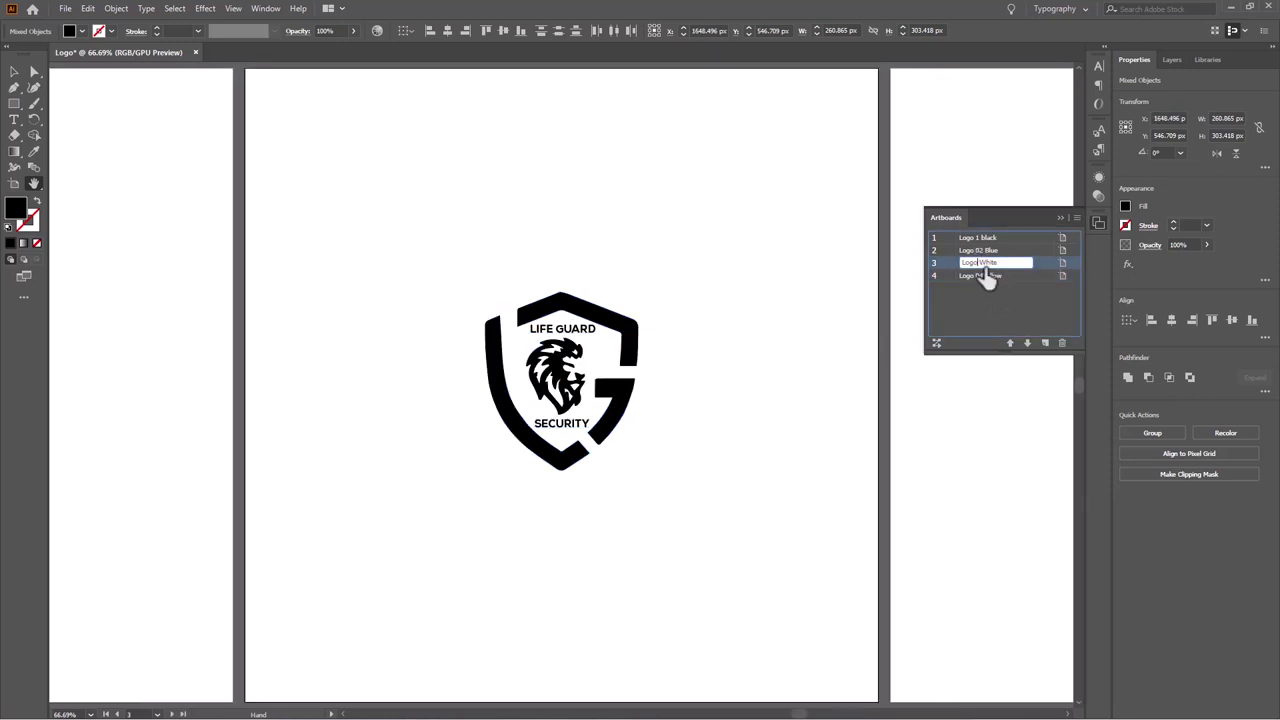
{"action": "type", "text": "03"}
{"action": "left_click", "coordinate": [1000, 295]}
{"action": "key", "text": "ctrl+minus"}
{"action": "key", "text": "ctrl+minus"}
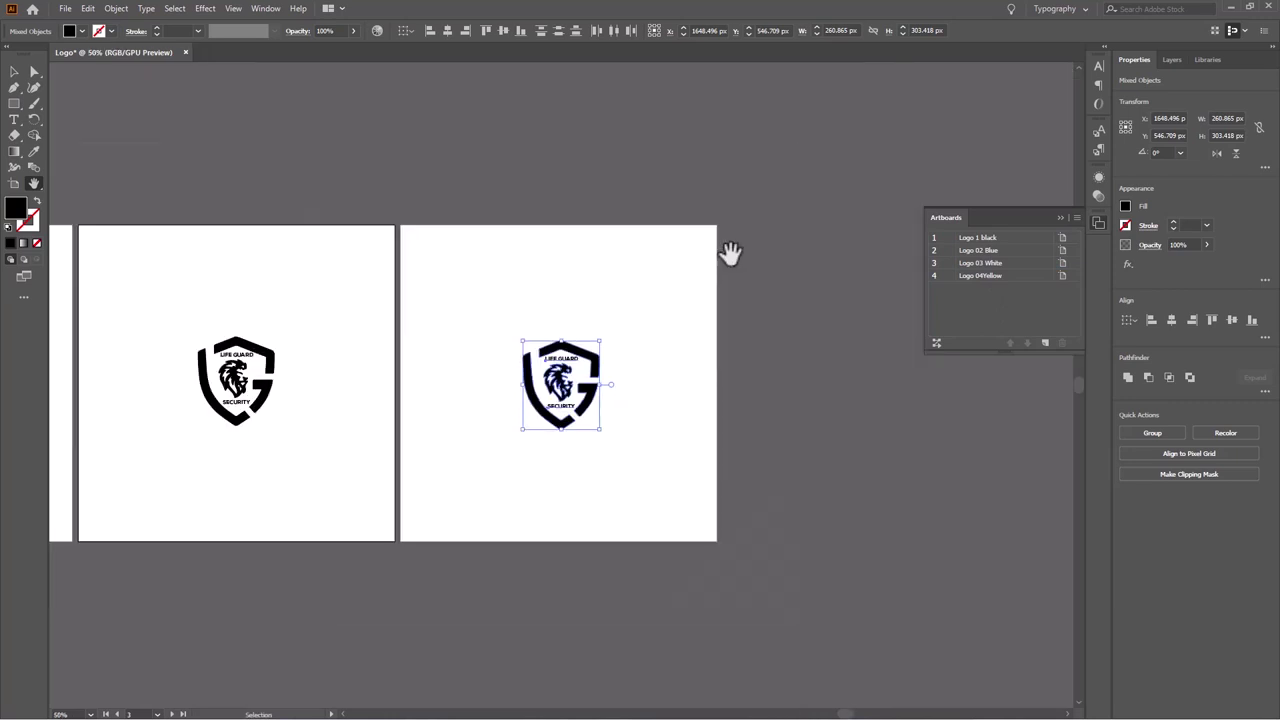
{"action": "key", "text": "ctrl+minus"}
Save the document as an Illustrator file named Logo.
{"action": "left_click_drag", "start_coordinate": [463, 318], "coordinate": [606, 305]}
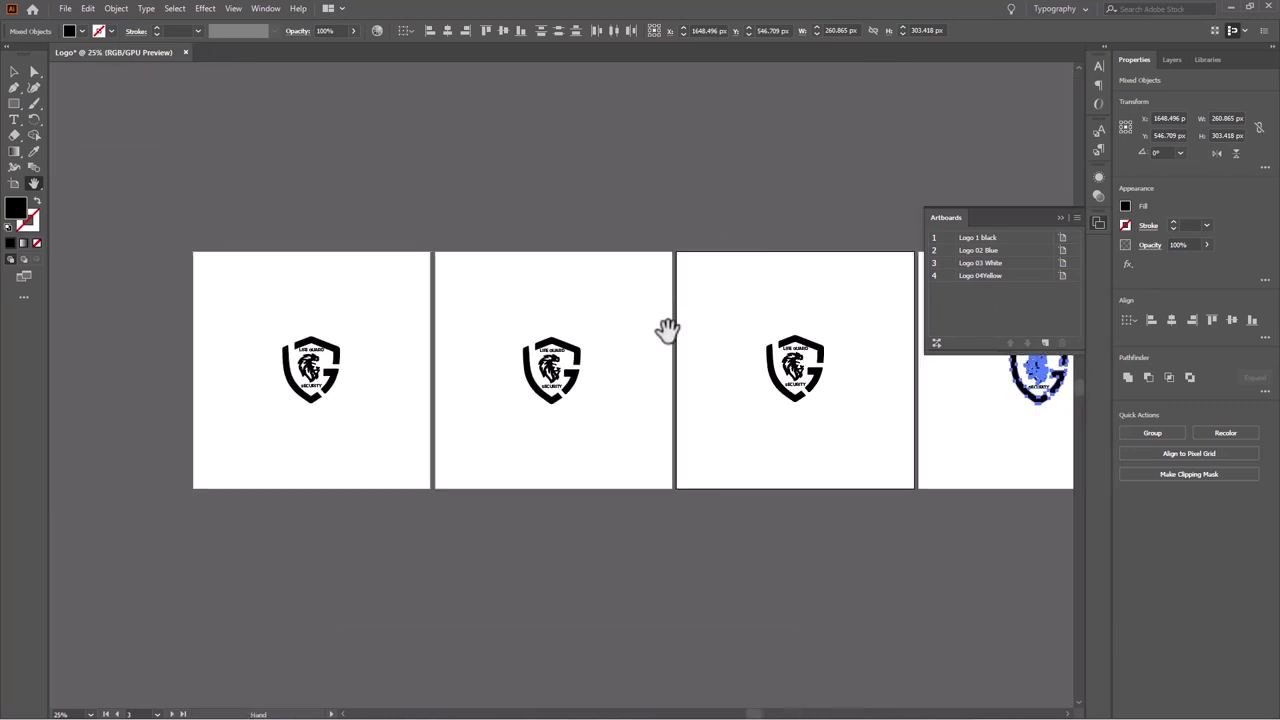
{"action": "left_click", "coordinate": [64, 9]}
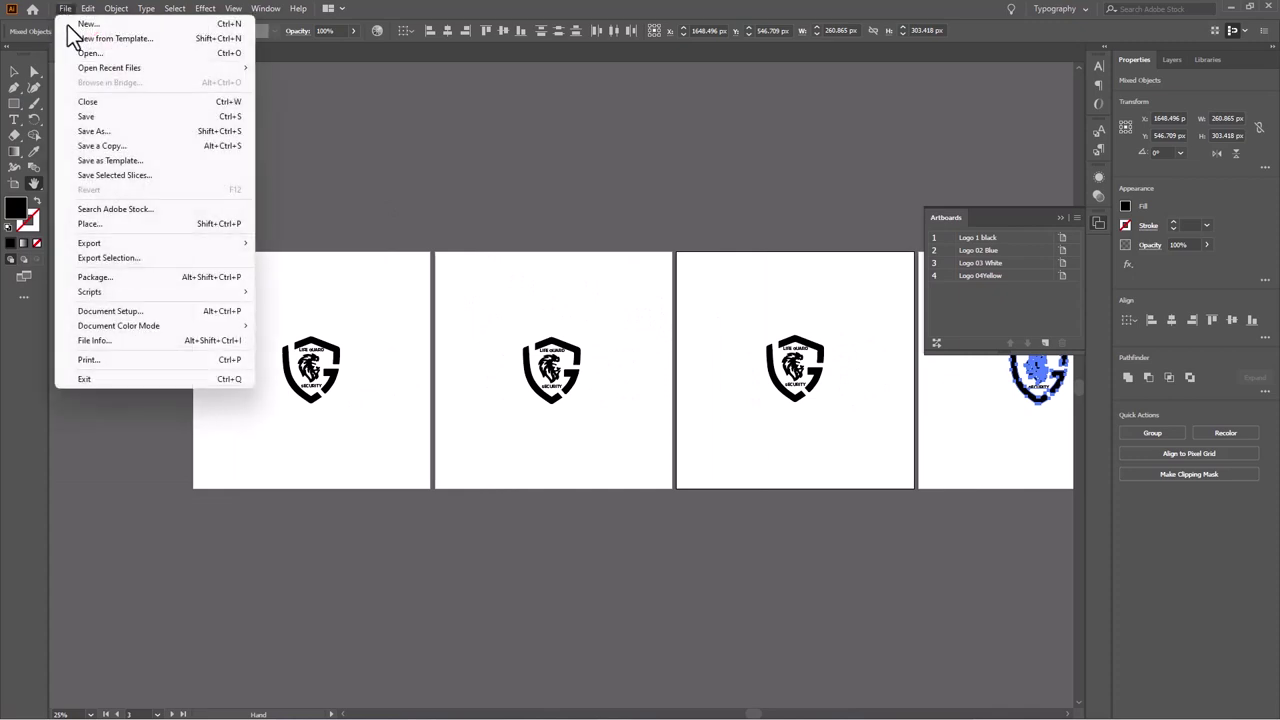
{"action": "left_click", "coordinate": [94, 131]}
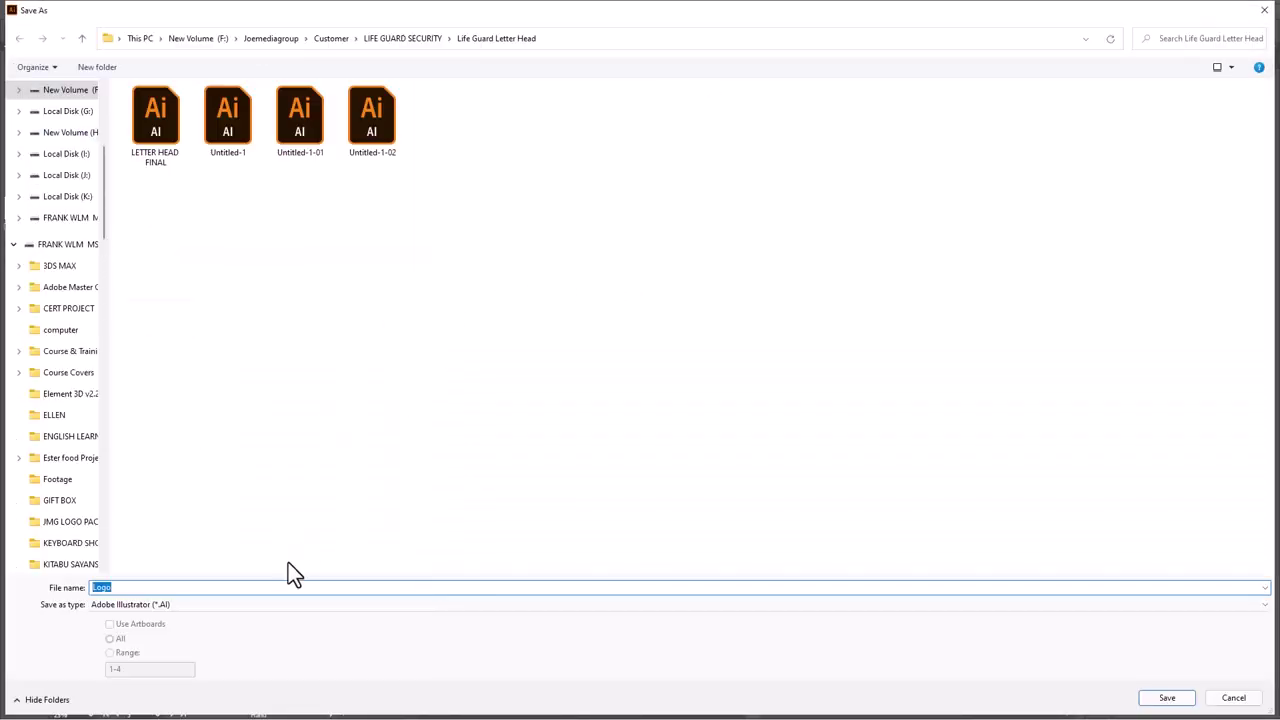
{"action": "left_click", "coordinate": [1160, 698]}
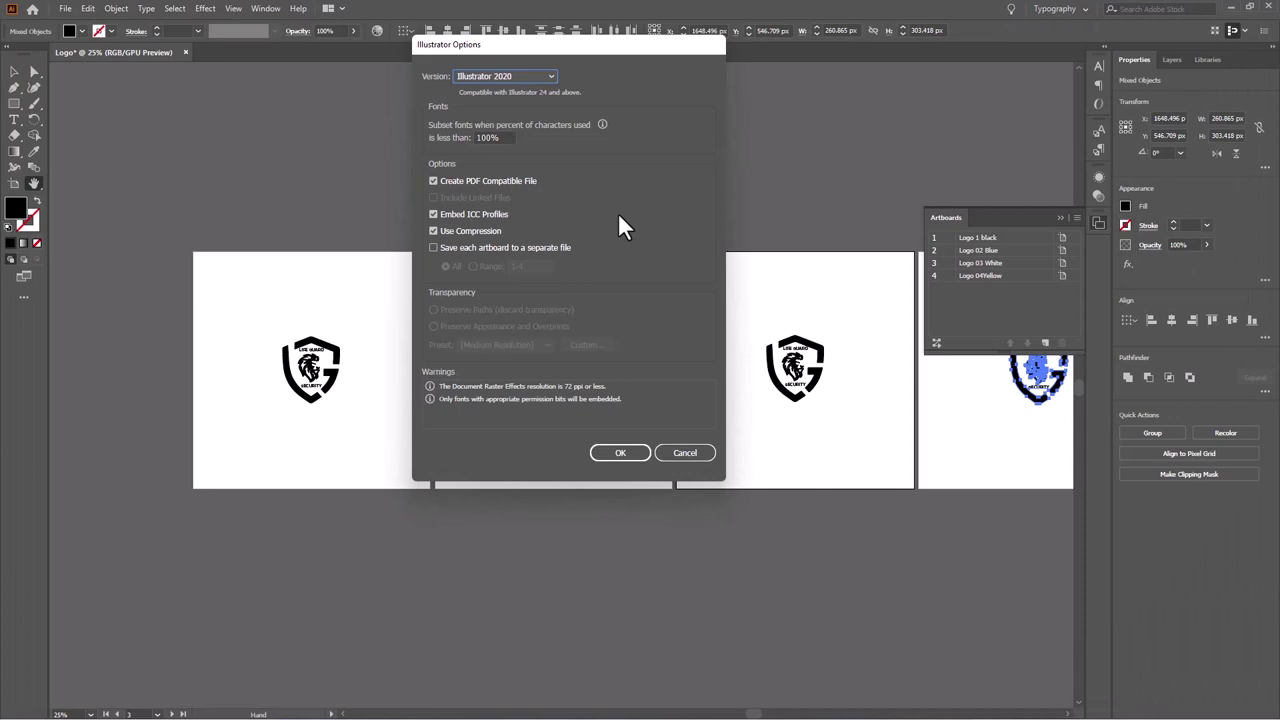
In Illustrator Options, save each artboard to a separate file for All artboards.
{"action": "left_click", "coordinate": [433, 247]}
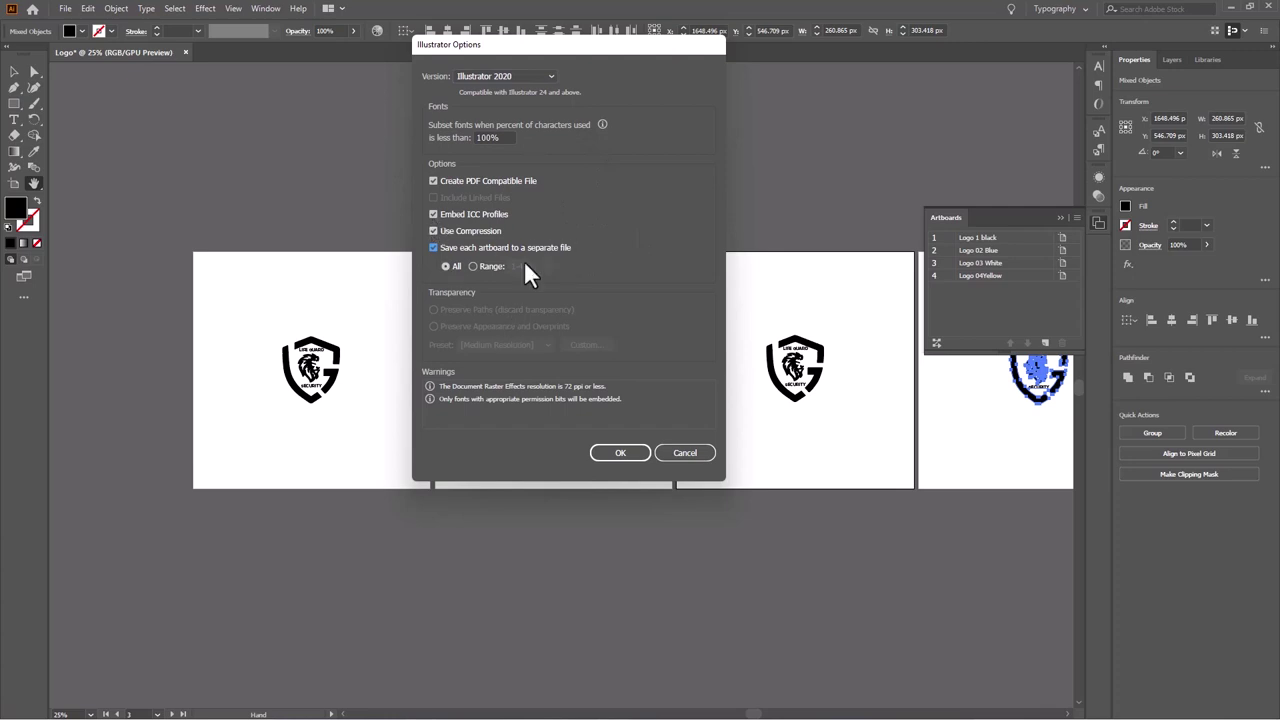
{"action": "left_click", "coordinate": [473, 266]}
{"action": "left_click", "coordinate": [445, 266]}
{"action": "left_click", "coordinate": [679, 451]}
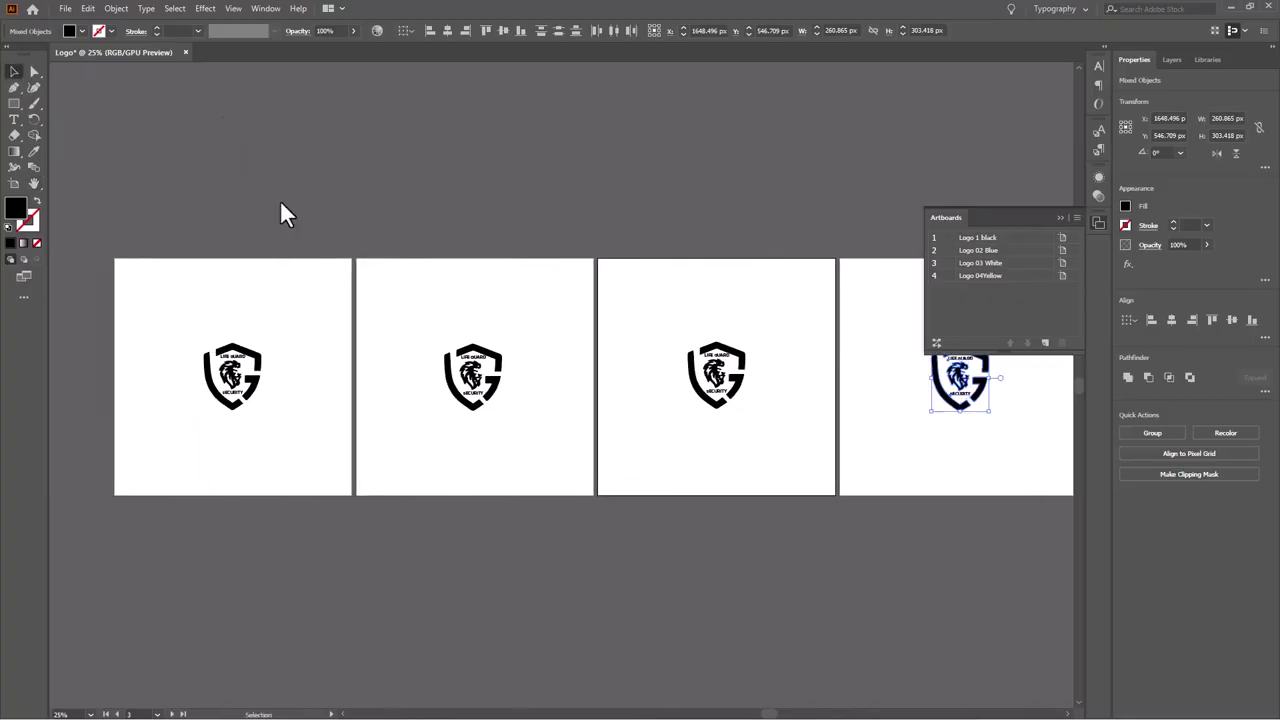
Fill the artboard 2 logo blue and the artboard 3 logo white.
{"action": "left_click_drag", "start_coordinate": [391, 286], "coordinate": [517, 430]}
{"action": "left_click", "coordinate": [82, 31]}
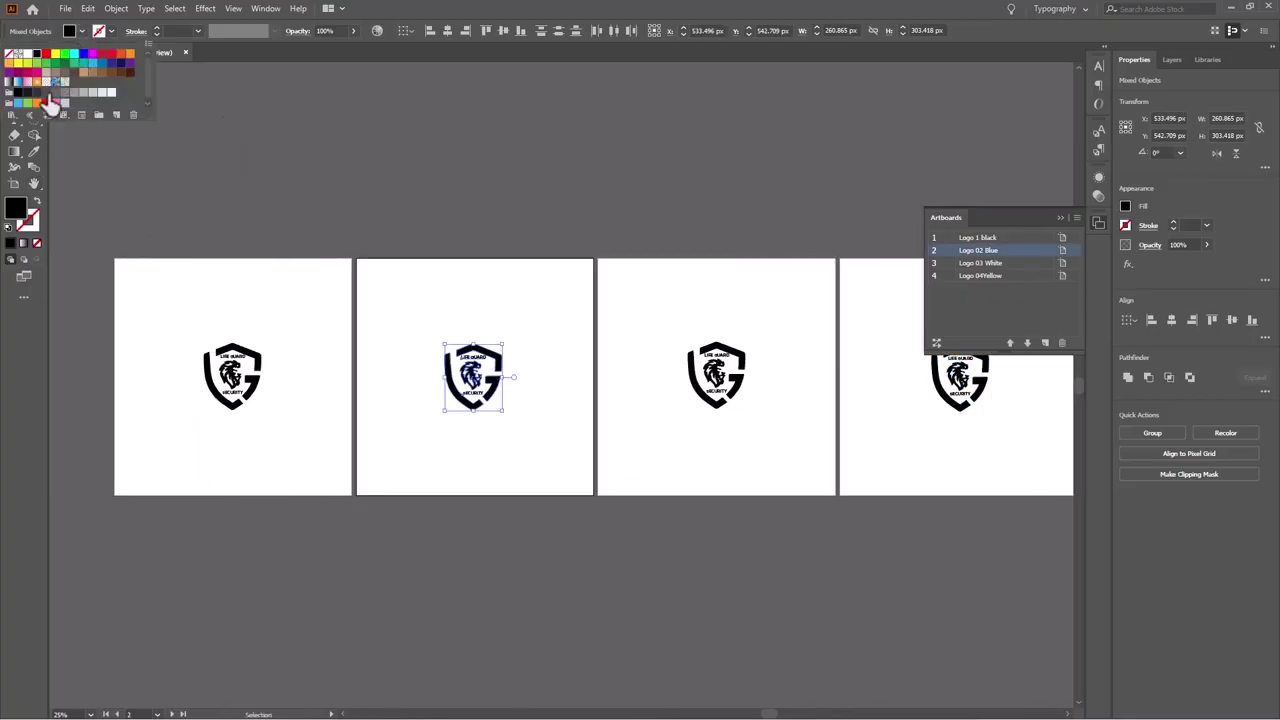
{"action": "left_click", "coordinate": [117, 72]}
{"action": "left_click", "coordinate": [576, 311]}
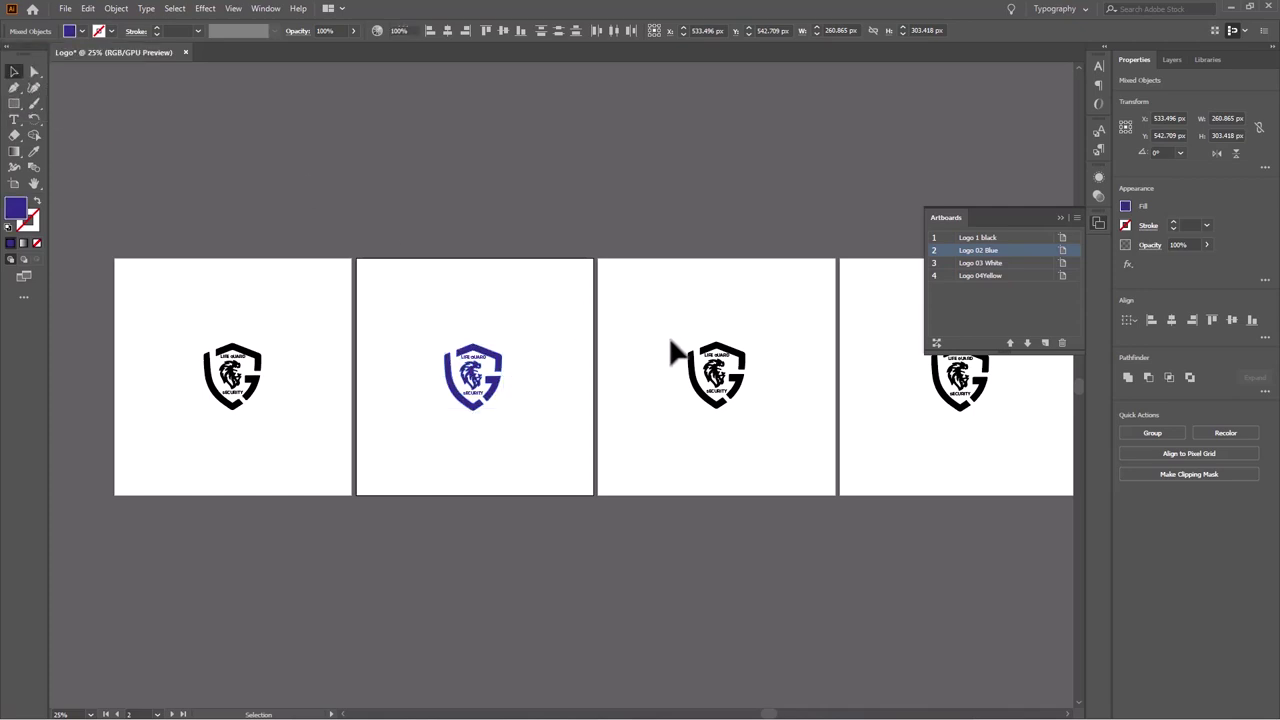
{"action": "left_click_drag", "start_coordinate": [623, 306], "coordinate": [817, 471]}
{"action": "left_click", "coordinate": [82, 31]}
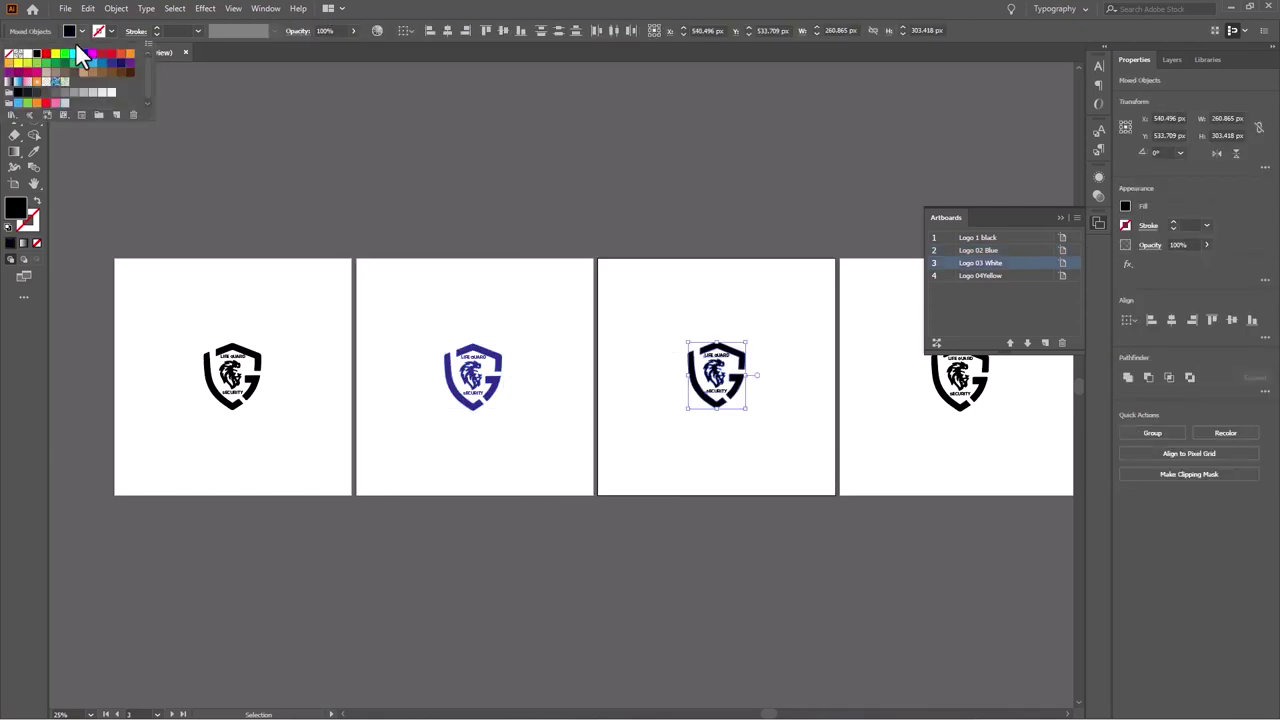
{"action": "left_click", "coordinate": [63, 104]}
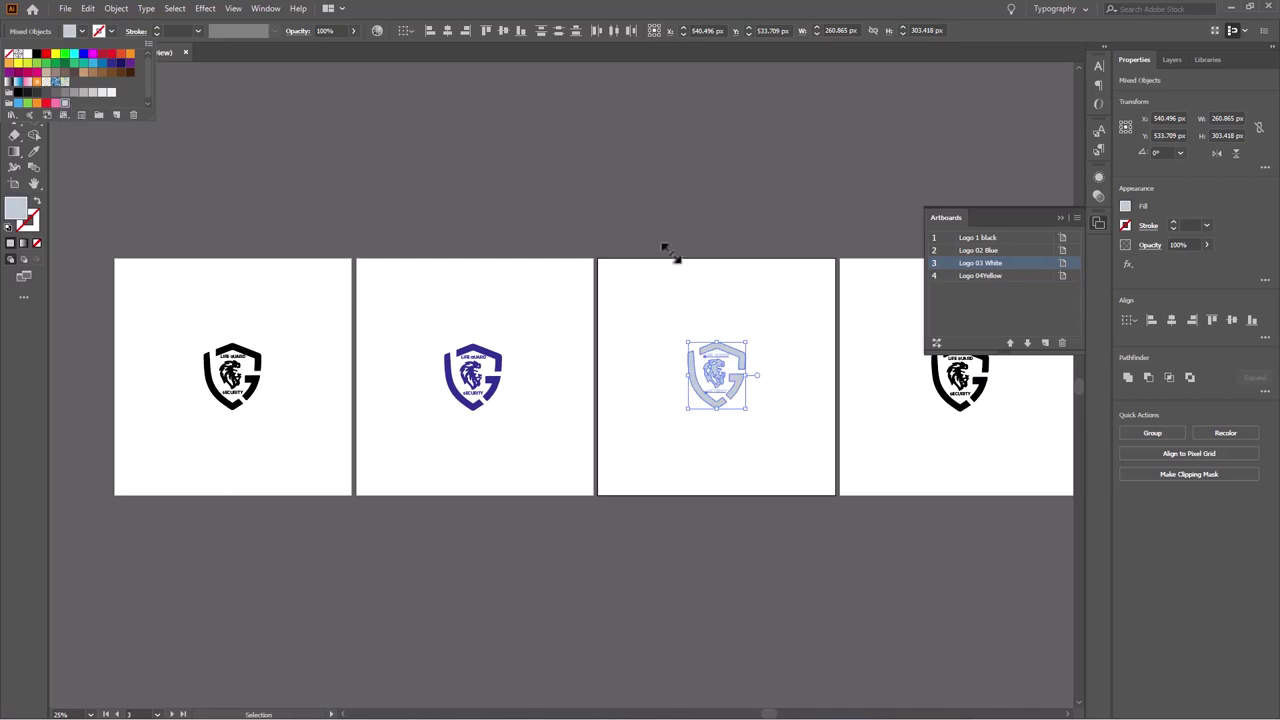
{"action": "left_click", "coordinate": [111, 92]}
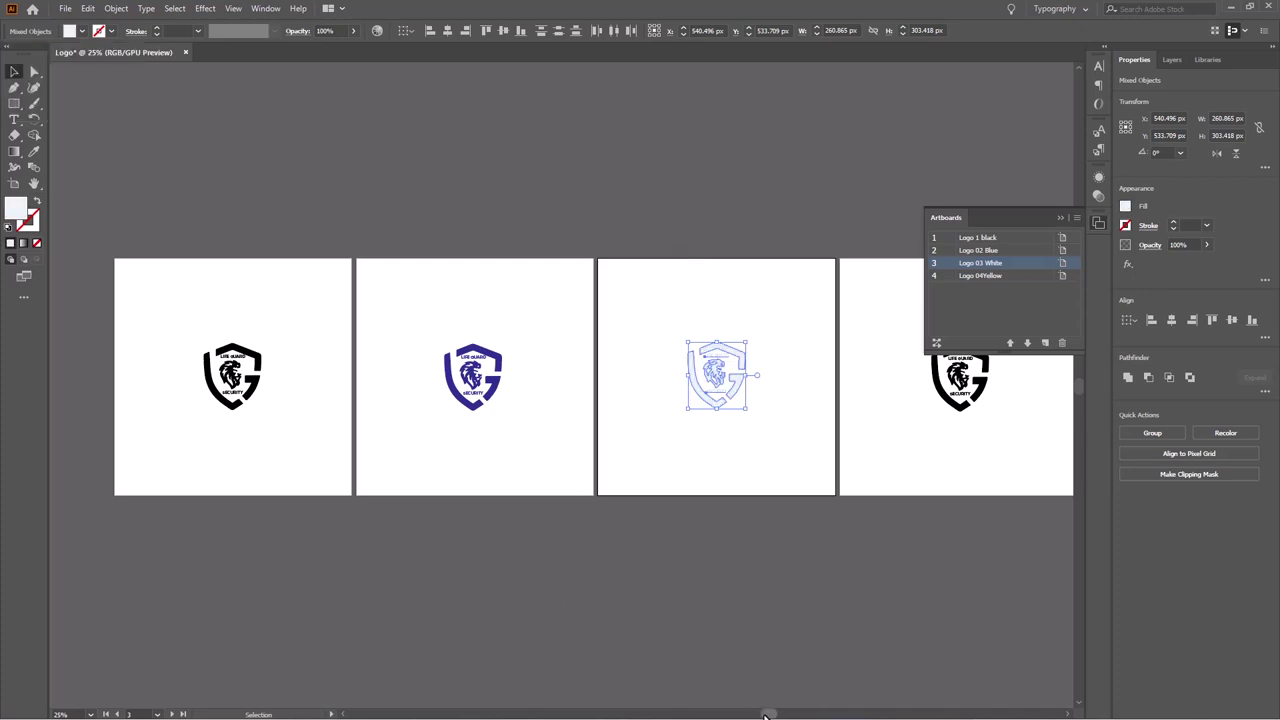
{"action": "left_click_drag", "start_coordinate": [768, 714], "coordinate": [776, 714]}
Fill the artboard 4 logo pink and reapply pure white to the artboard 3 logo.
{"action": "left_click", "coordinate": [925, 385]}
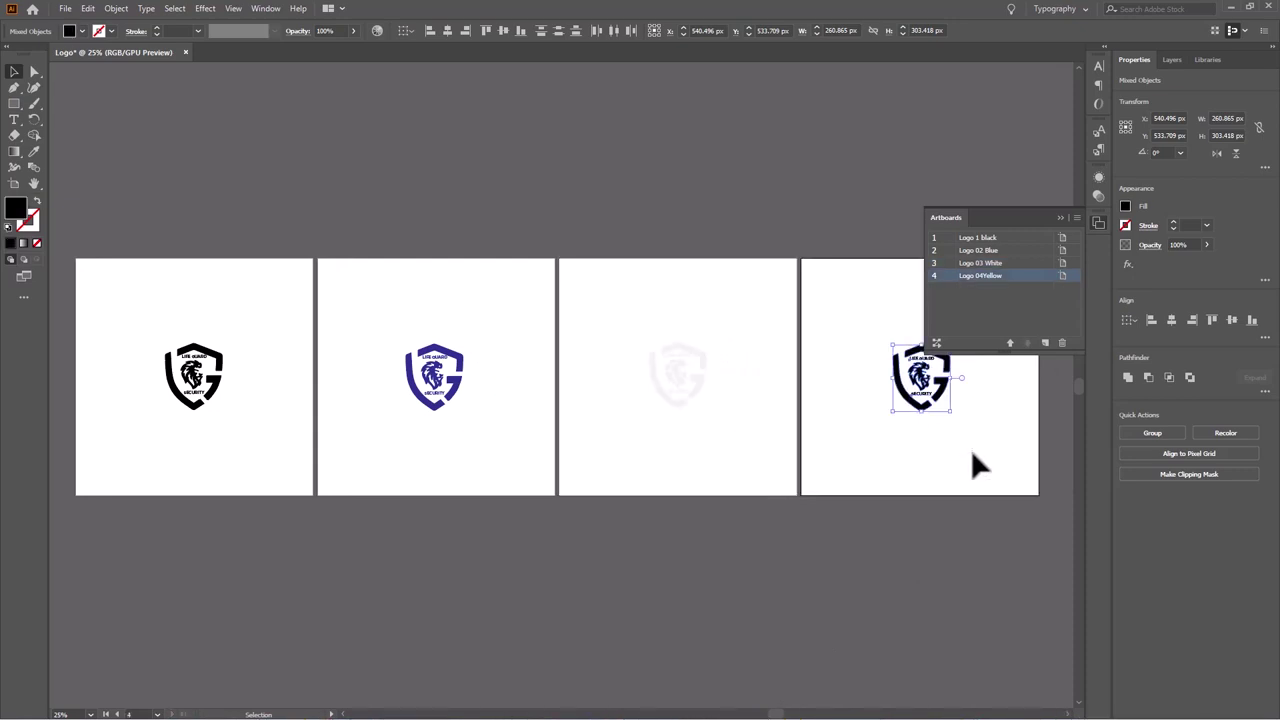
{"action": "left_click", "coordinate": [82, 31]}
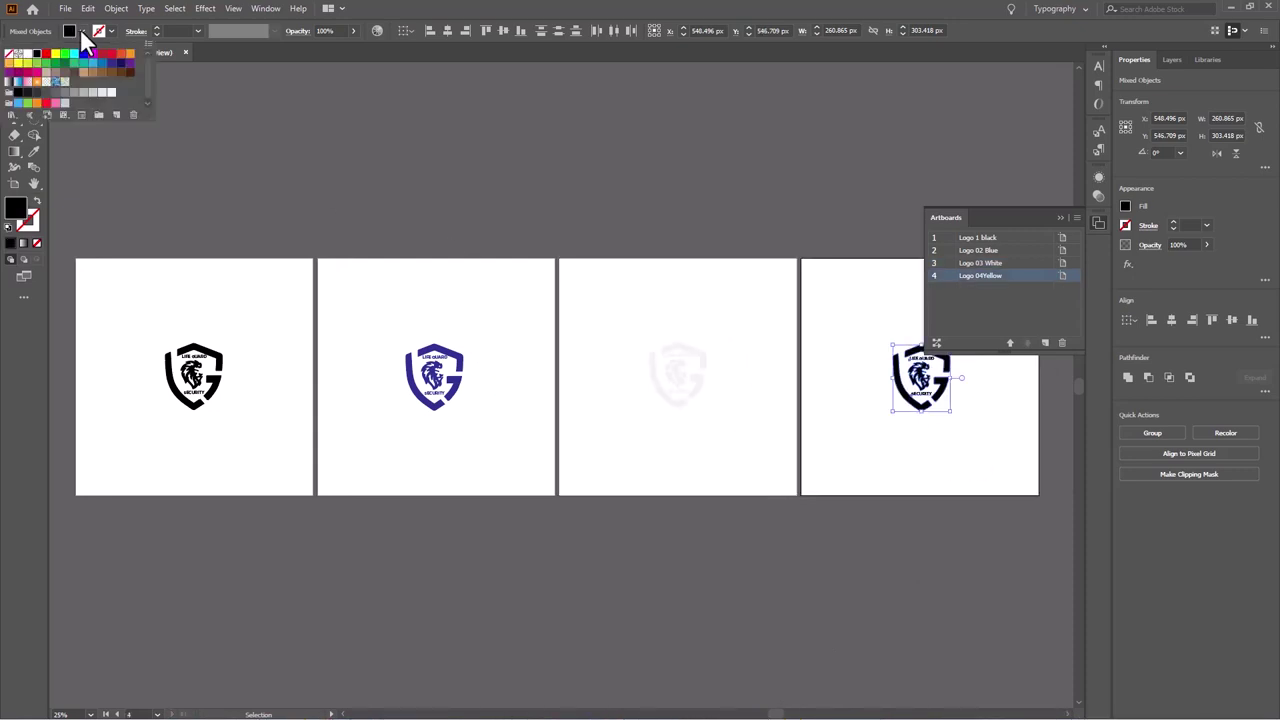
{"action": "left_click", "coordinate": [56, 110]}
{"action": "left_click", "coordinate": [780, 566]}
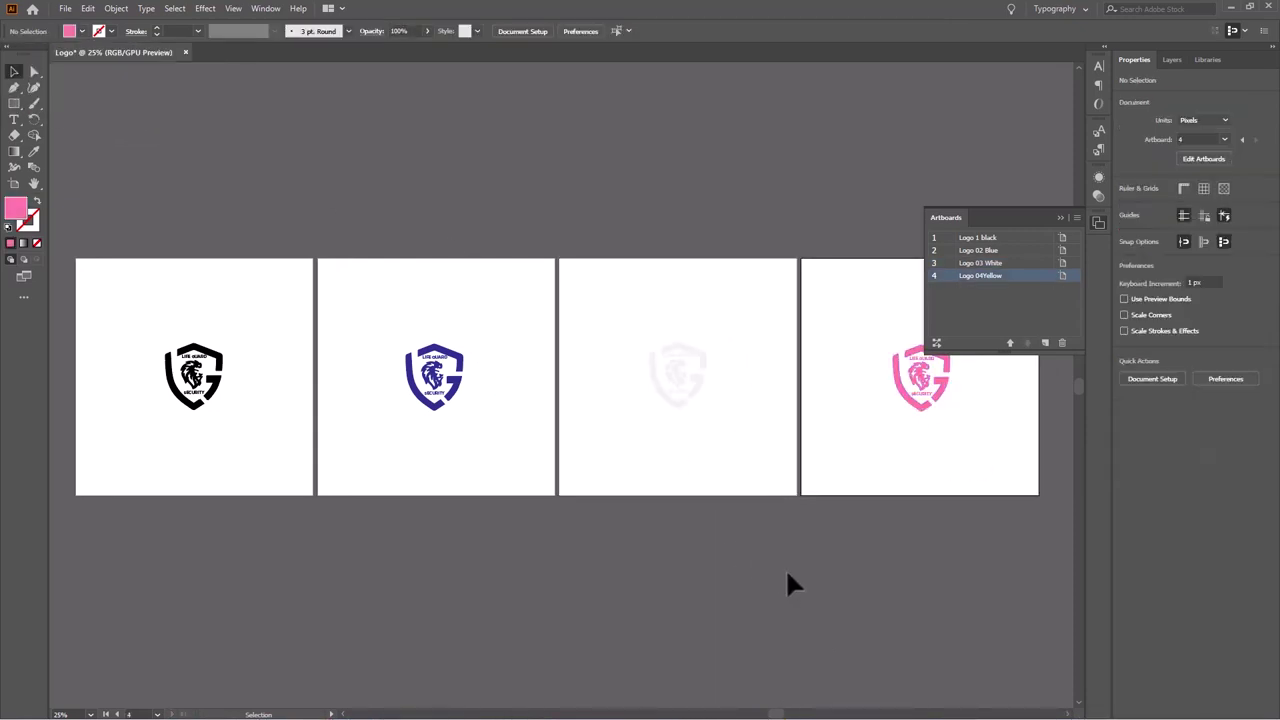
{"action": "left_click_drag", "start_coordinate": [591, 277], "coordinate": [735, 405]}
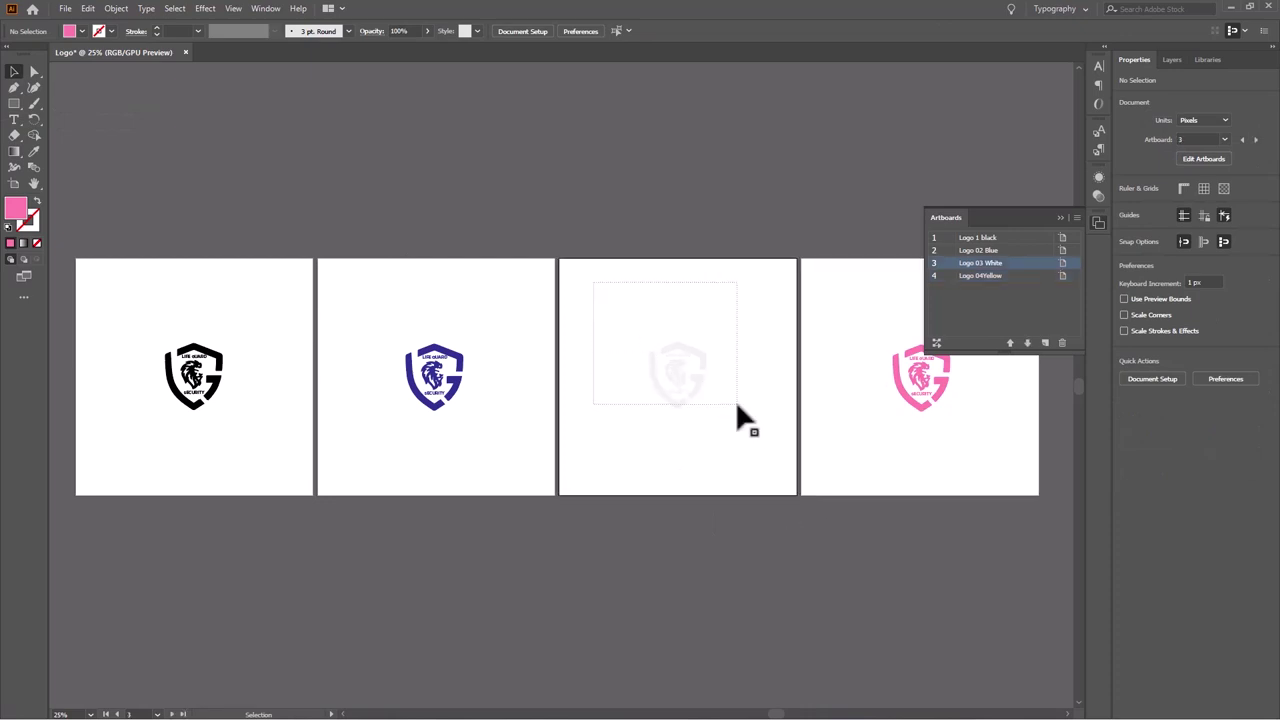
{"action": "left_click", "coordinate": [82, 31]}
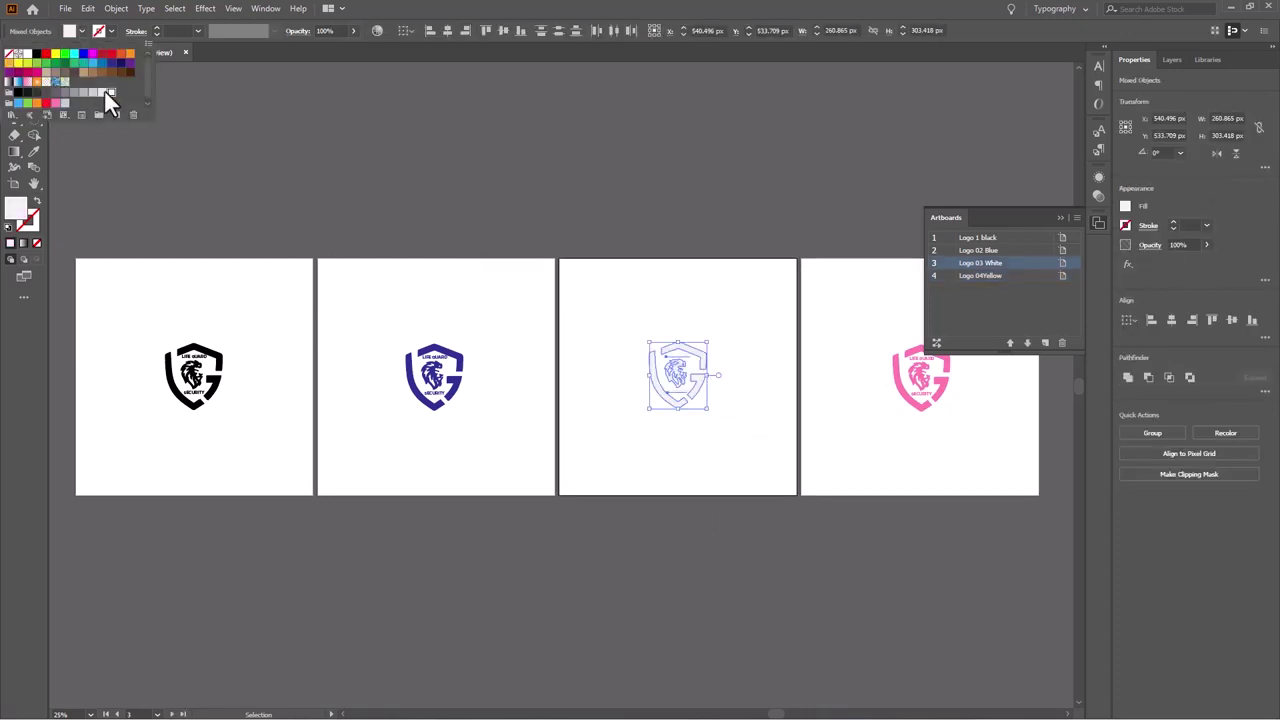
{"action": "left_click", "coordinate": [29, 60]}
{"action": "left_click", "coordinate": [719, 585]}
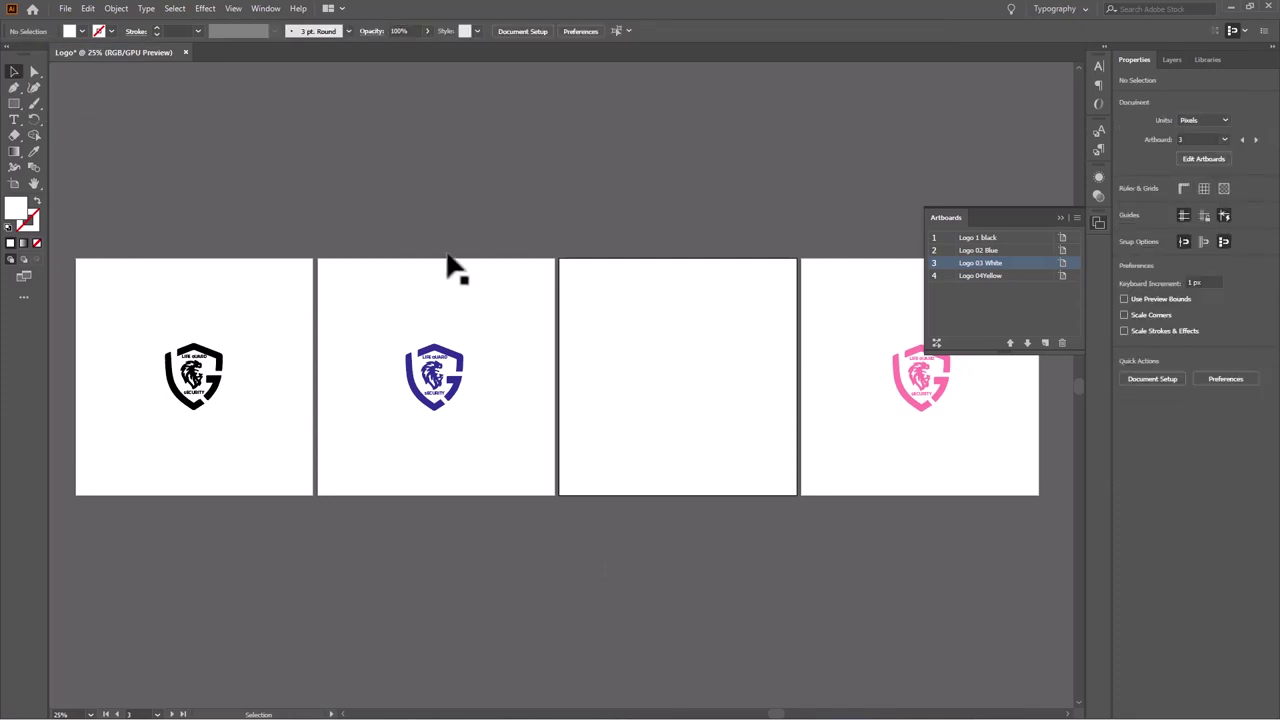
In Export for Screens, include all four artboards and set the Desktop Footage folder as the destination.
{"action": "left_click", "coordinate": [65, 9]}
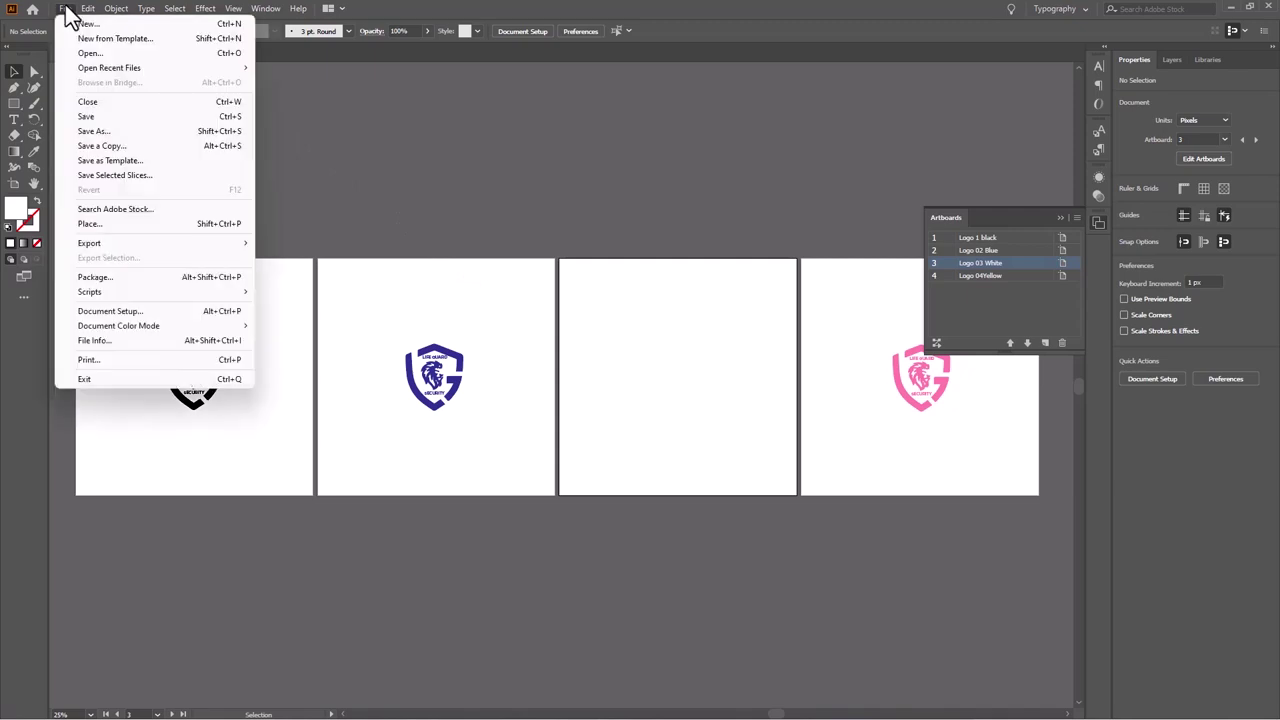
{"action": "mouse_move", "coordinate": [89, 243]}
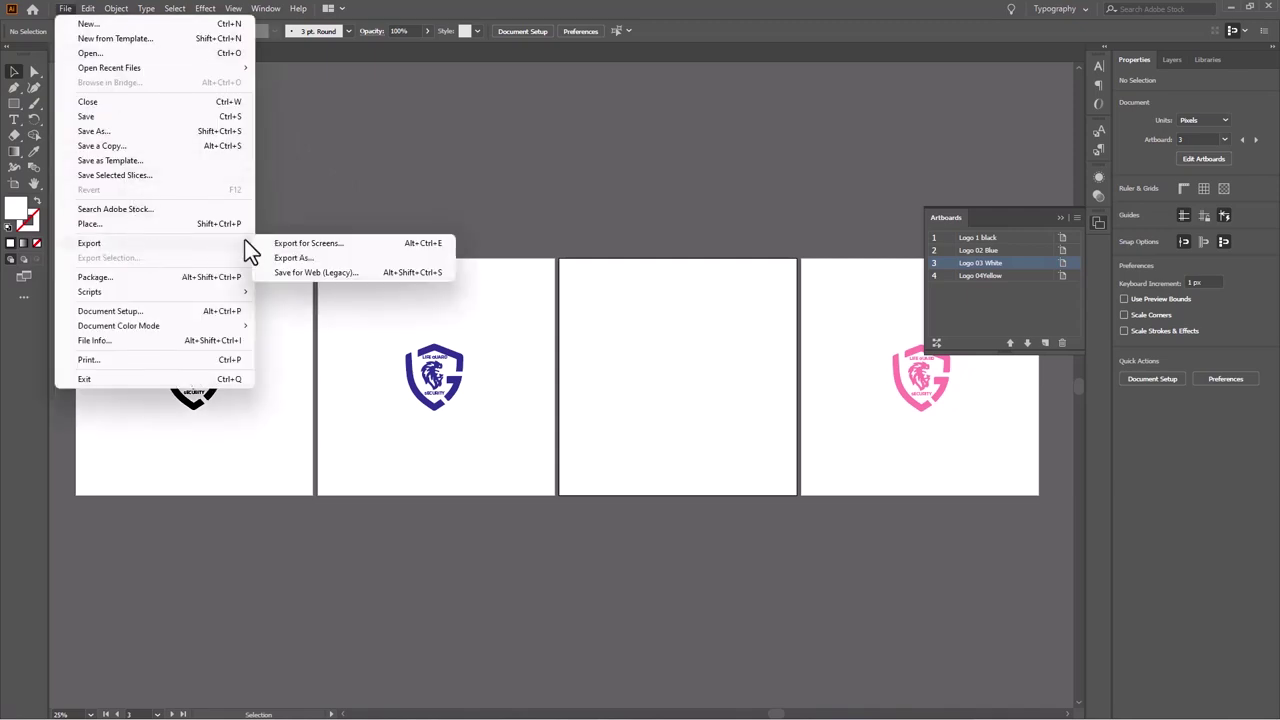
{"action": "left_click", "coordinate": [328, 244]}
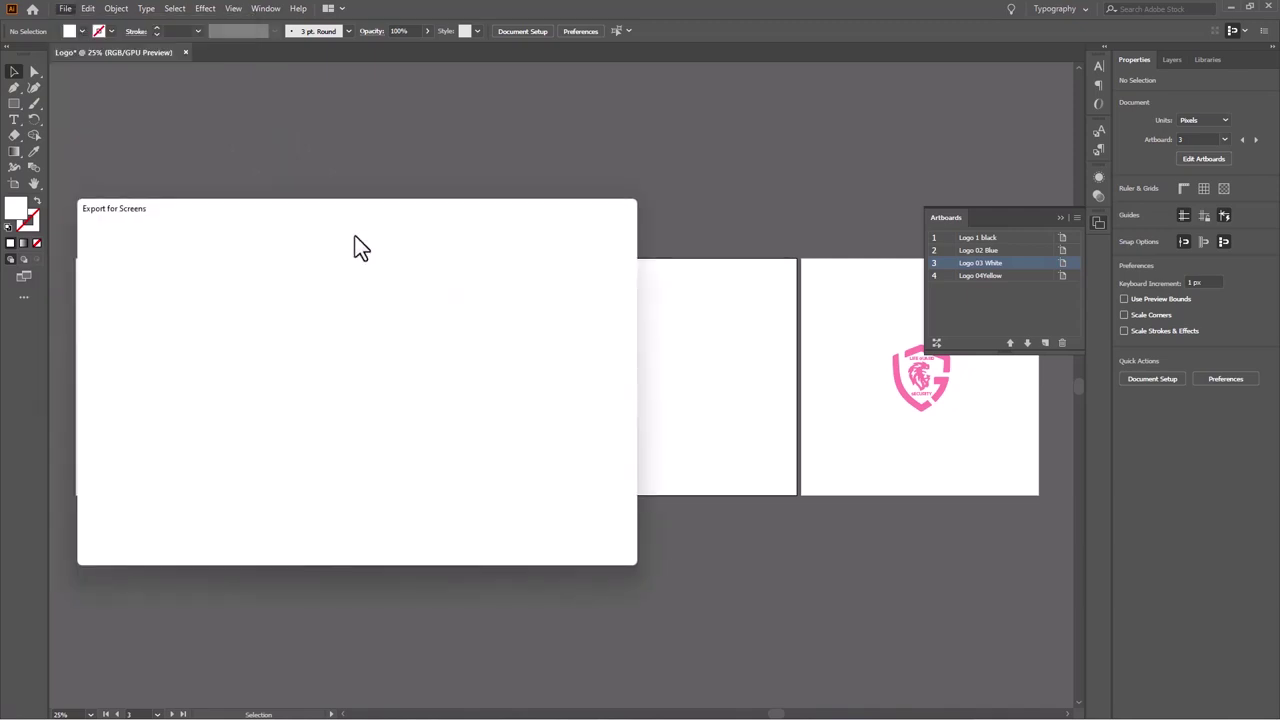
{"action": "left_click_drag", "start_coordinate": [357, 205], "coordinate": [503, 146]}
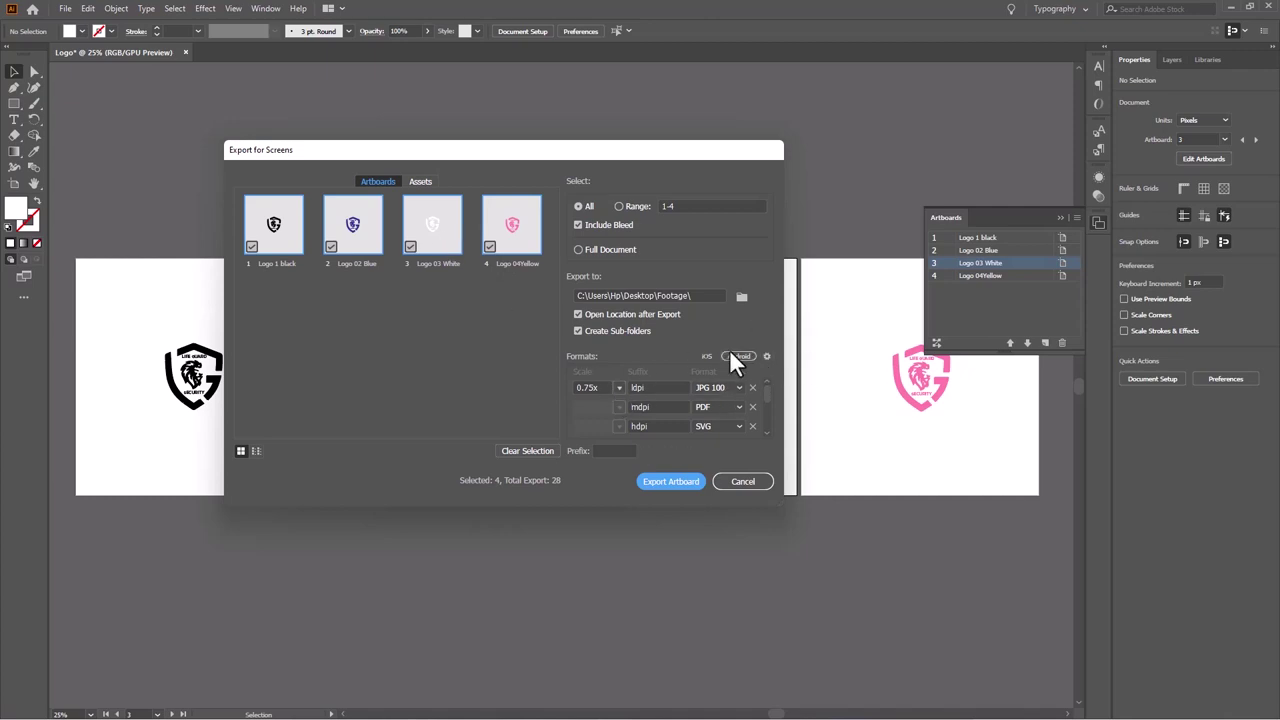
{"action": "left_click", "coordinate": [579, 206]}
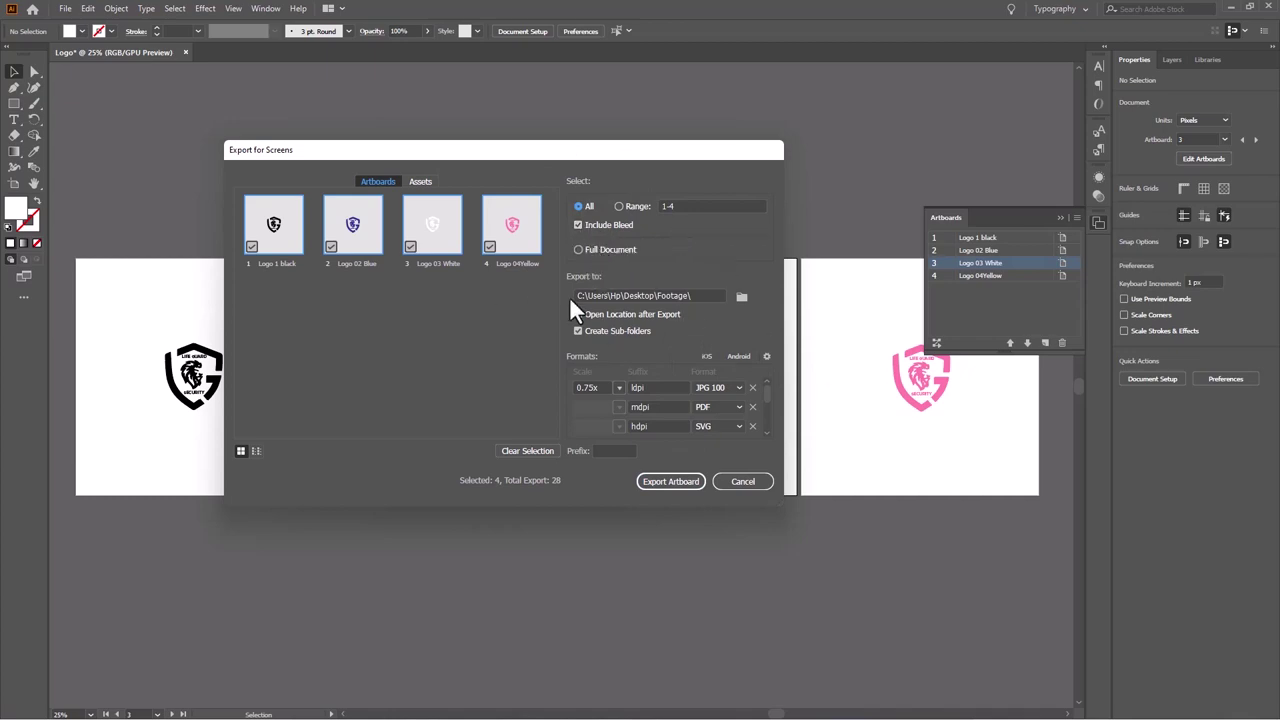
{"action": "left_click", "coordinate": [741, 296]}
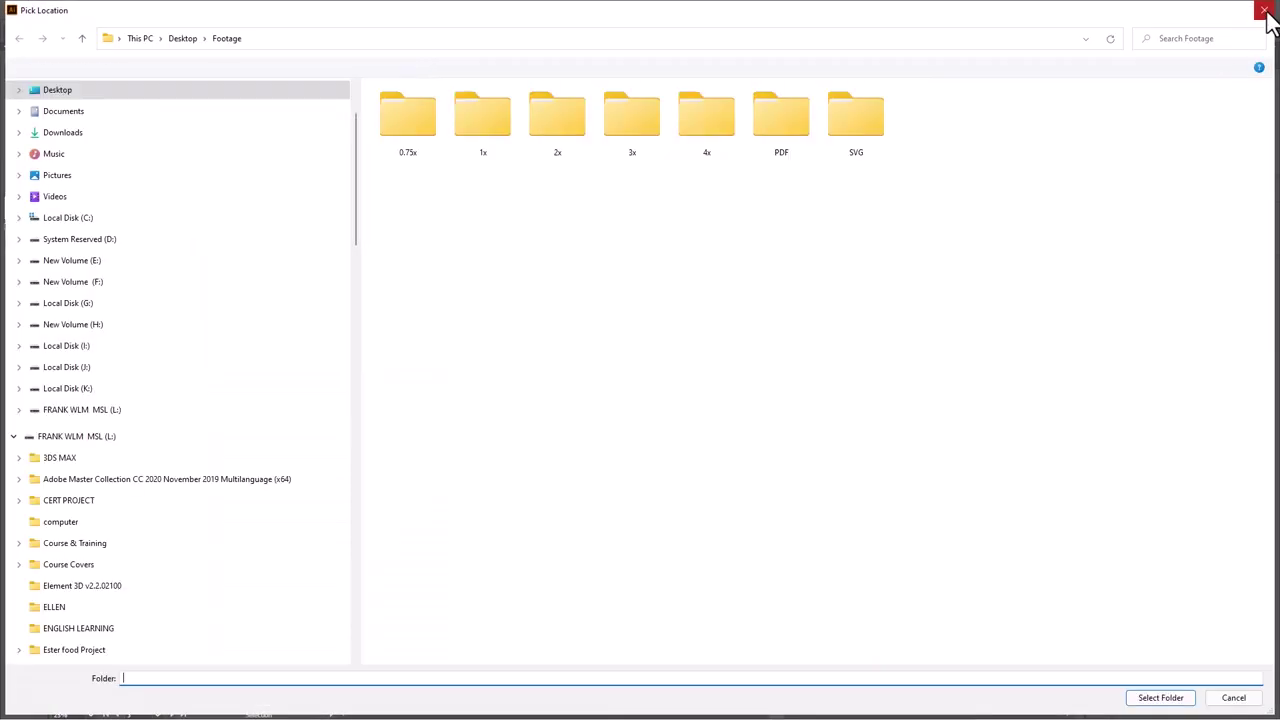
{"action": "left_click", "coordinate": [1264, 10]}
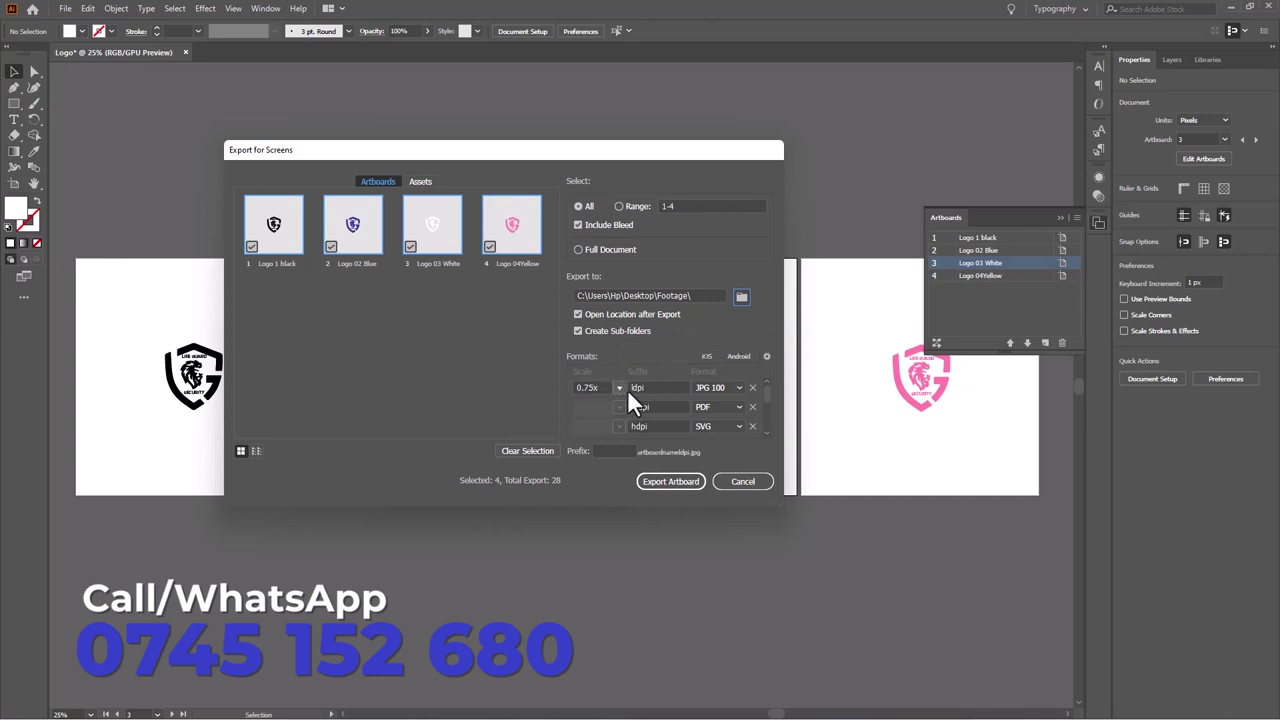
Change the xhdpi size's format, add a 0.75x PNG scale, and export all four artboards as 32 files.
{"action": "scroll", "coordinate": [767, 391], "scroll_direction": "down", "scroll_amount": 1}
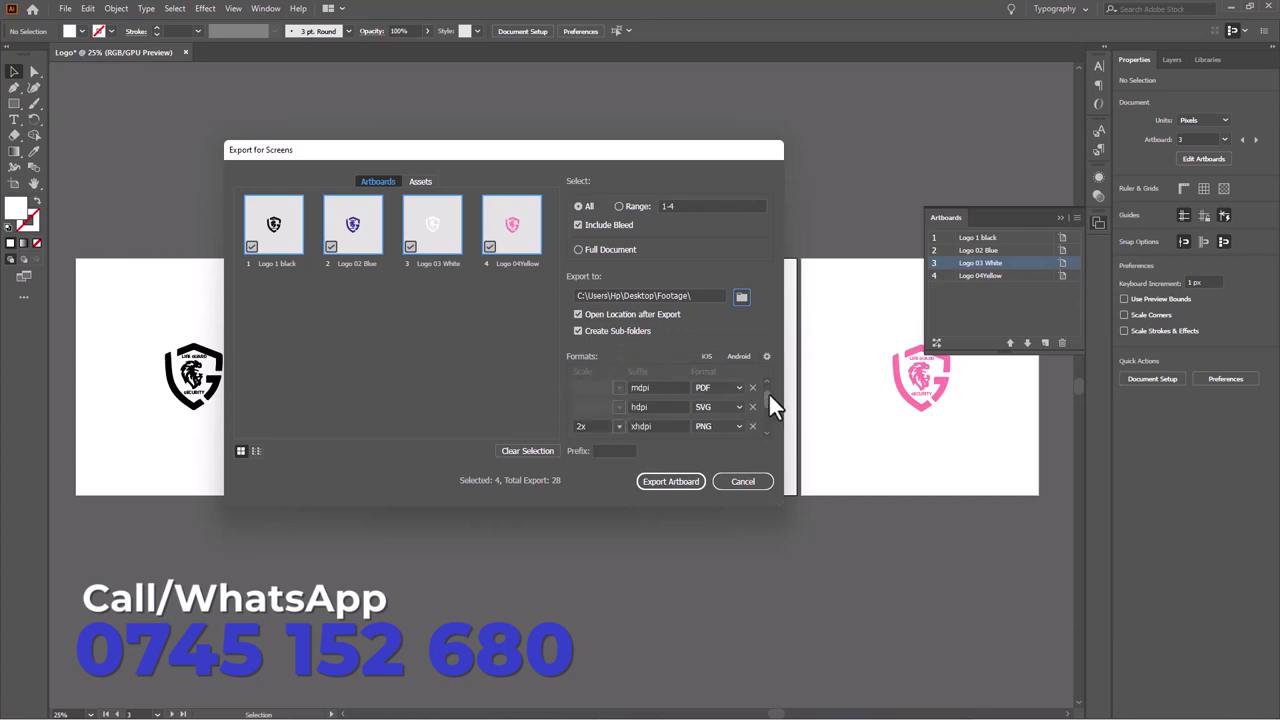
{"action": "scroll", "coordinate": [768, 392], "scroll_direction": "up", "scroll_amount": 1}
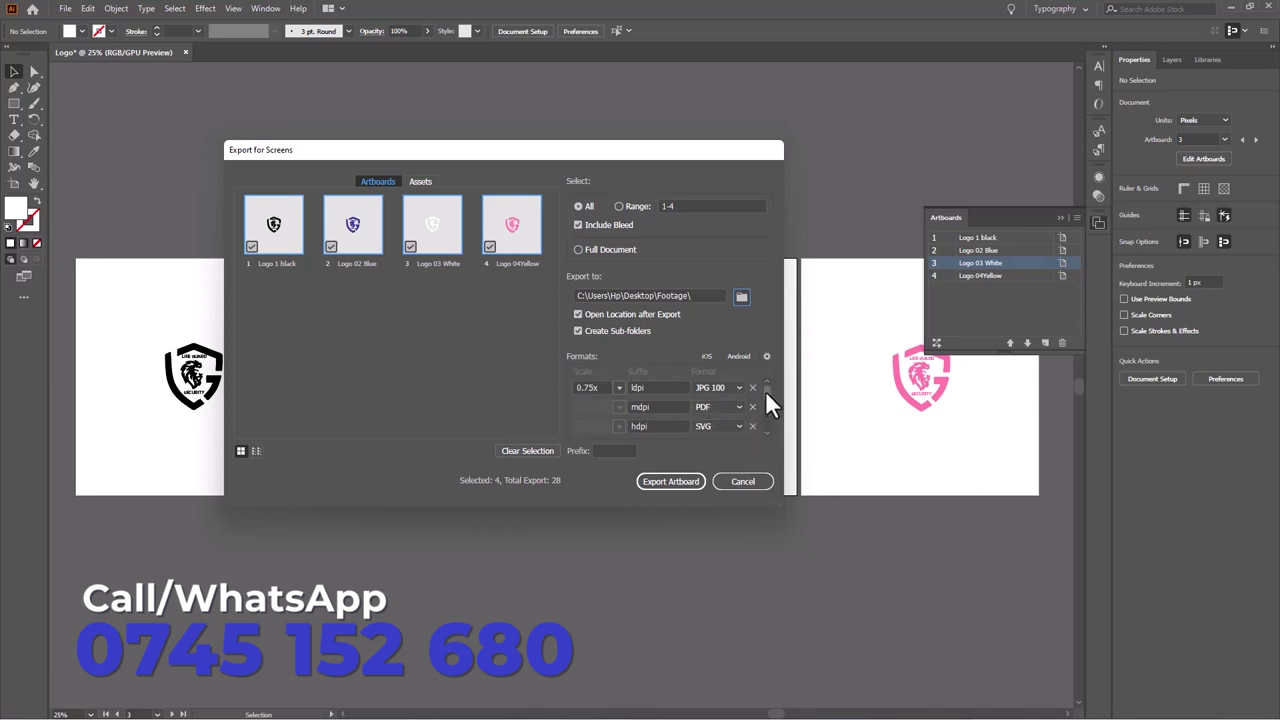
{"action": "scroll", "coordinate": [766, 392], "scroll_direction": "down", "scroll_amount": 1}
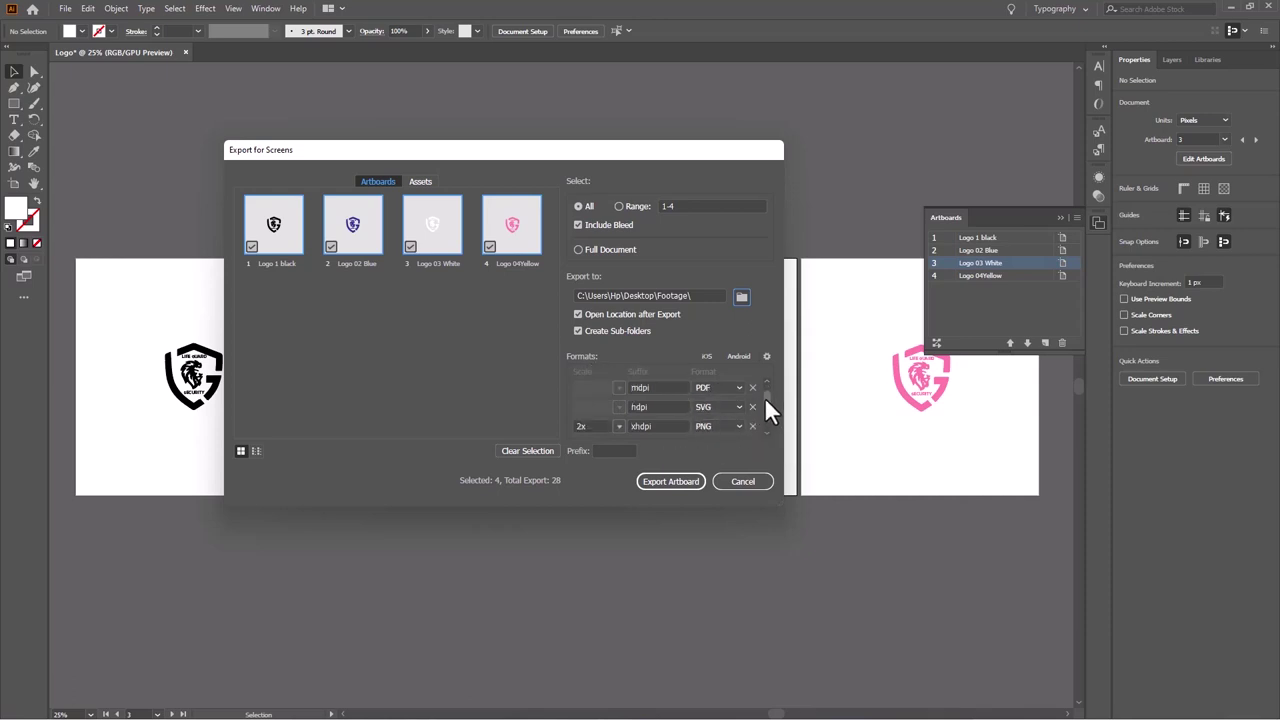
{"action": "left_click", "coordinate": [708, 422]}
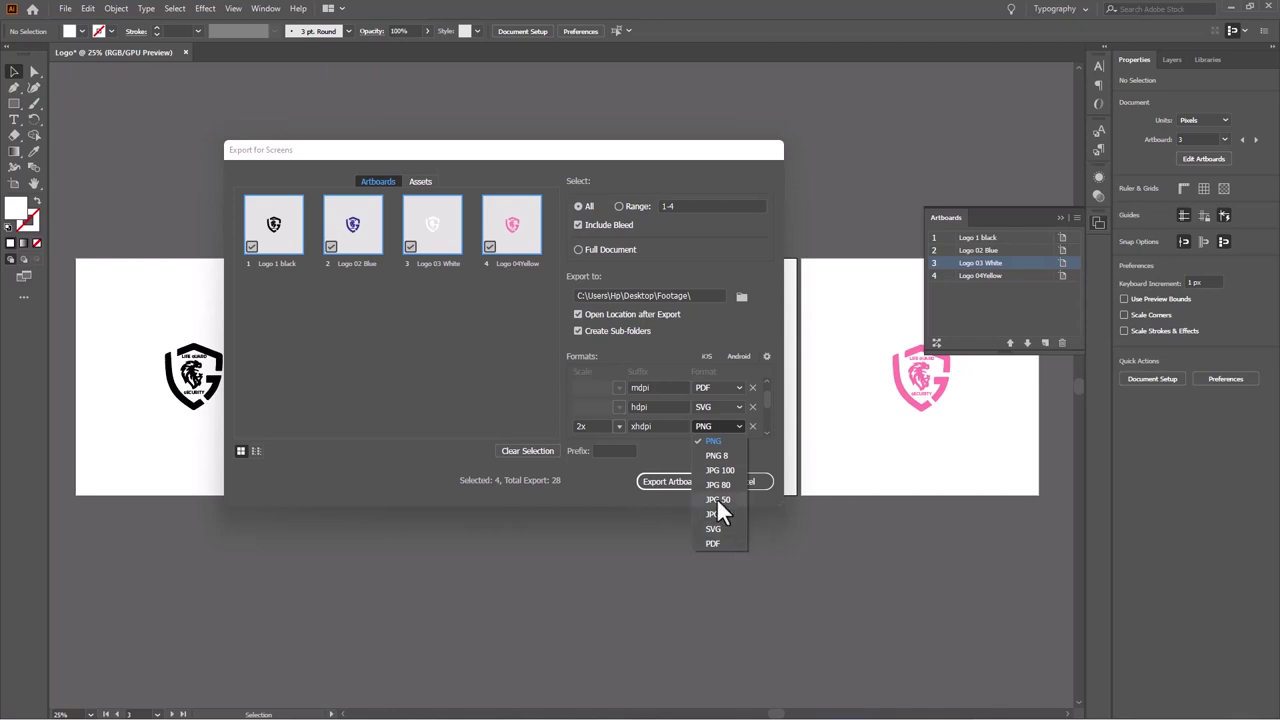
{"action": "left_click", "coordinate": [733, 513]}
{"action": "left_click_drag", "start_coordinate": [763, 389], "coordinate": [766, 417]}
{"action": "left_click", "coordinate": [662, 426]}
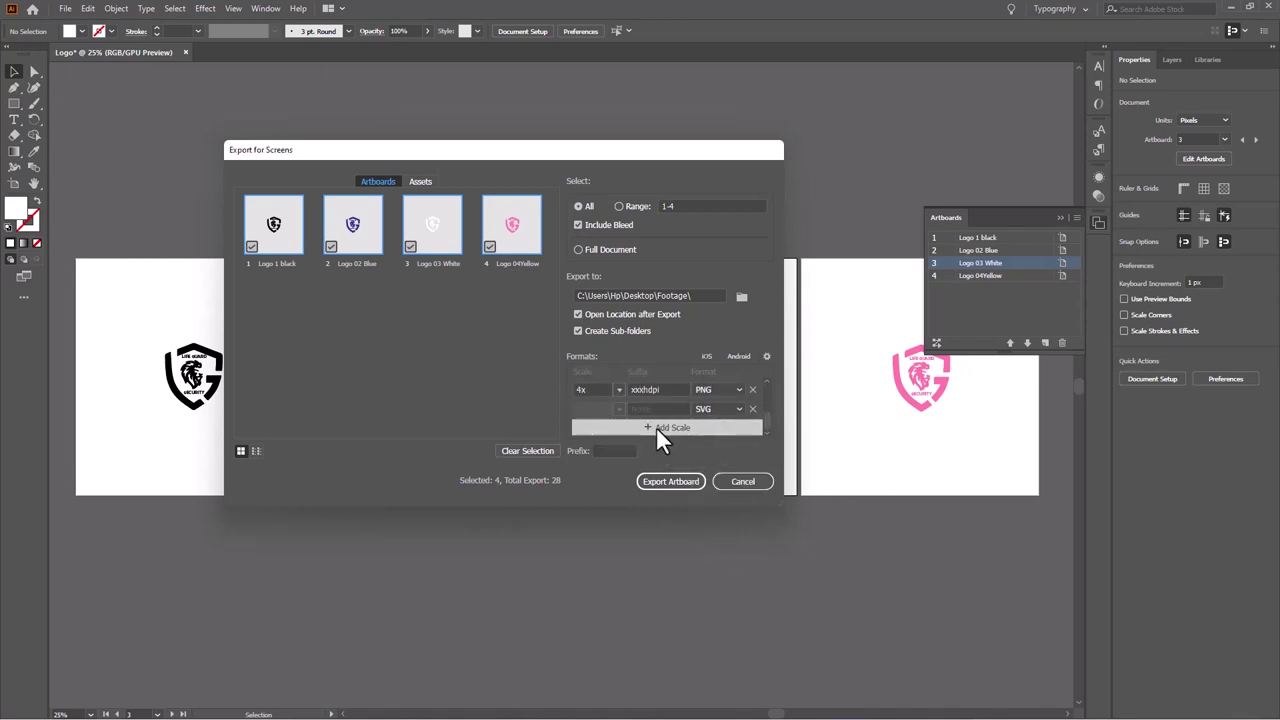
{"action": "mouse_move", "coordinate": [764, 419]}
{"action": "left_mouse_down"}
{"action": "mouse_move", "coordinate": [768, 376]}
{"action": "mouse_move", "coordinate": [765, 425]}
{"action": "left_mouse_up"}
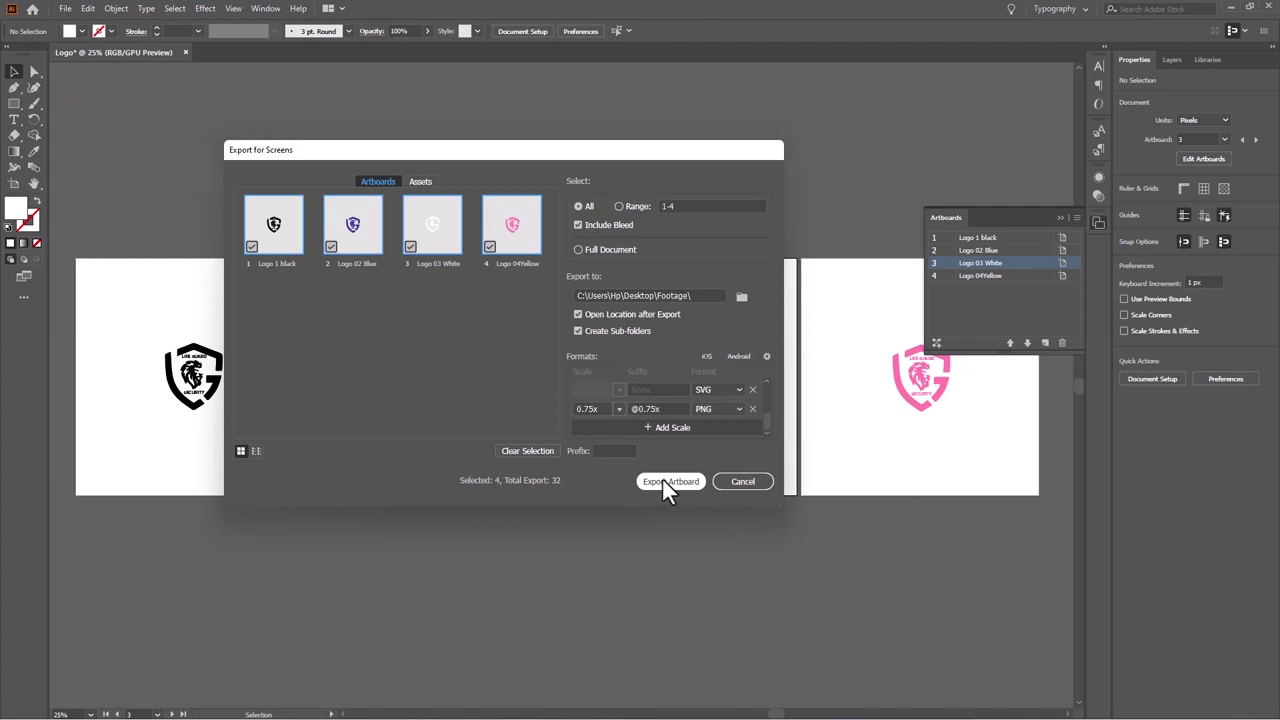
{"action": "left_click", "coordinate": [663, 480]}
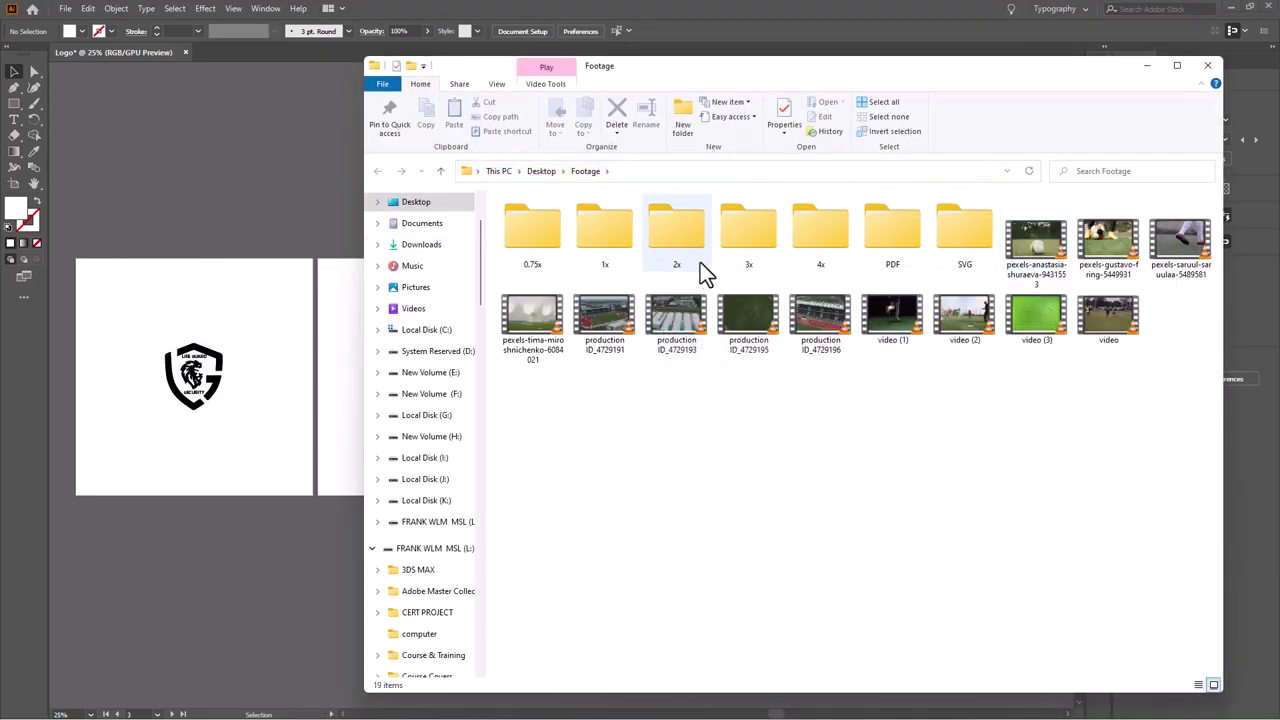
Check the exported logos in the 0.75x, 2x, 3x and 4x folders inside Footage.
{"action": "left_click", "coordinate": [525, 225]}
{"action": "double_click", "coordinate": [525, 225]}
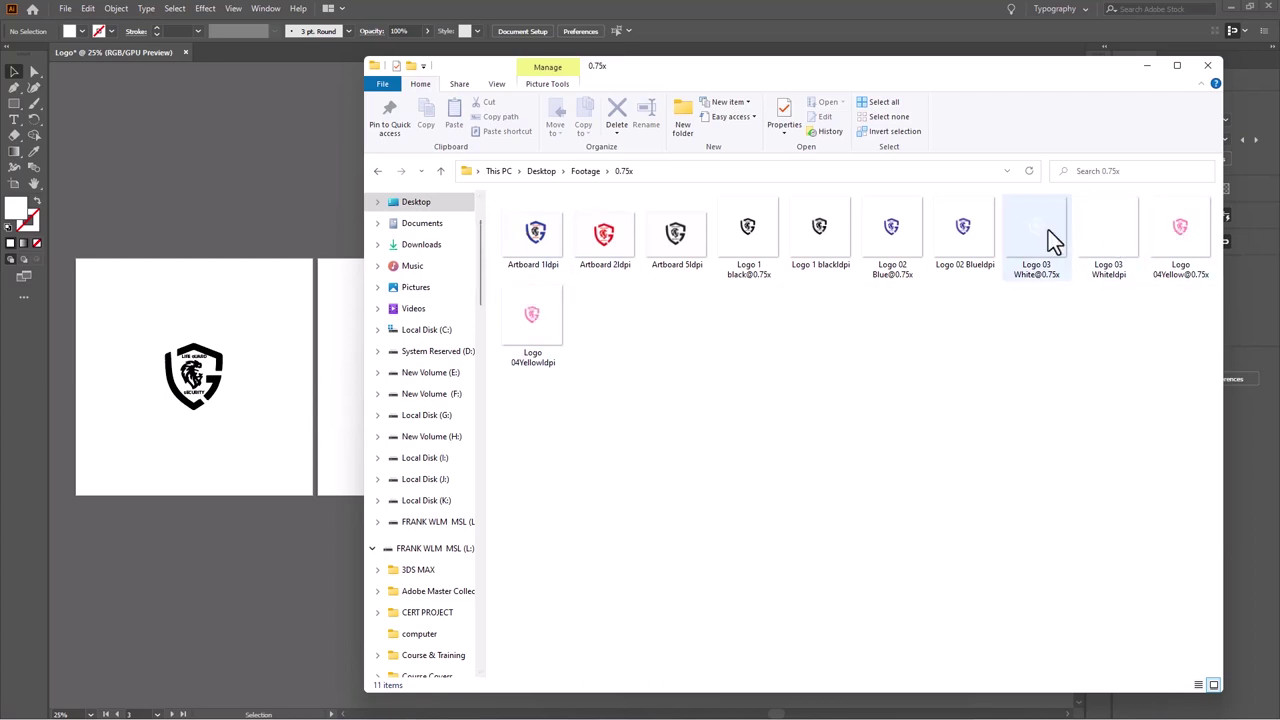
{"action": "left_click", "coordinate": [440, 171]}
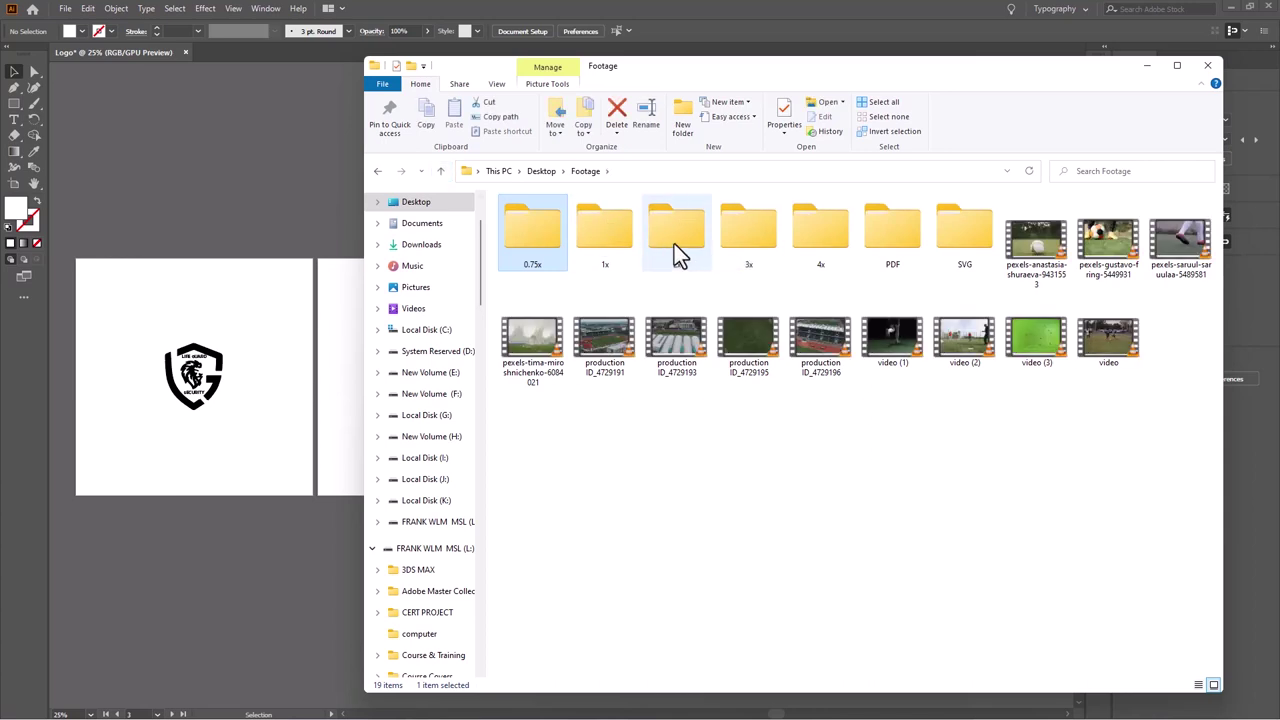
{"action": "double_click", "coordinate": [698, 238]}
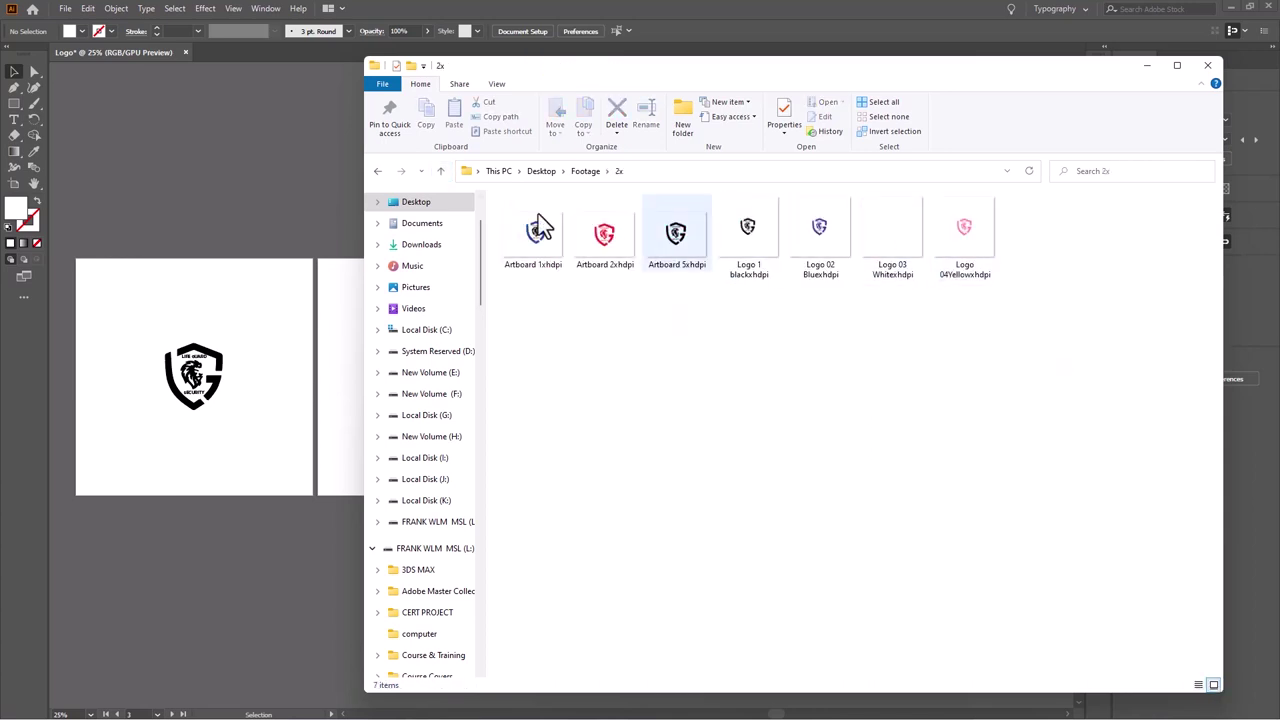
{"action": "left_click", "coordinate": [378, 171]}
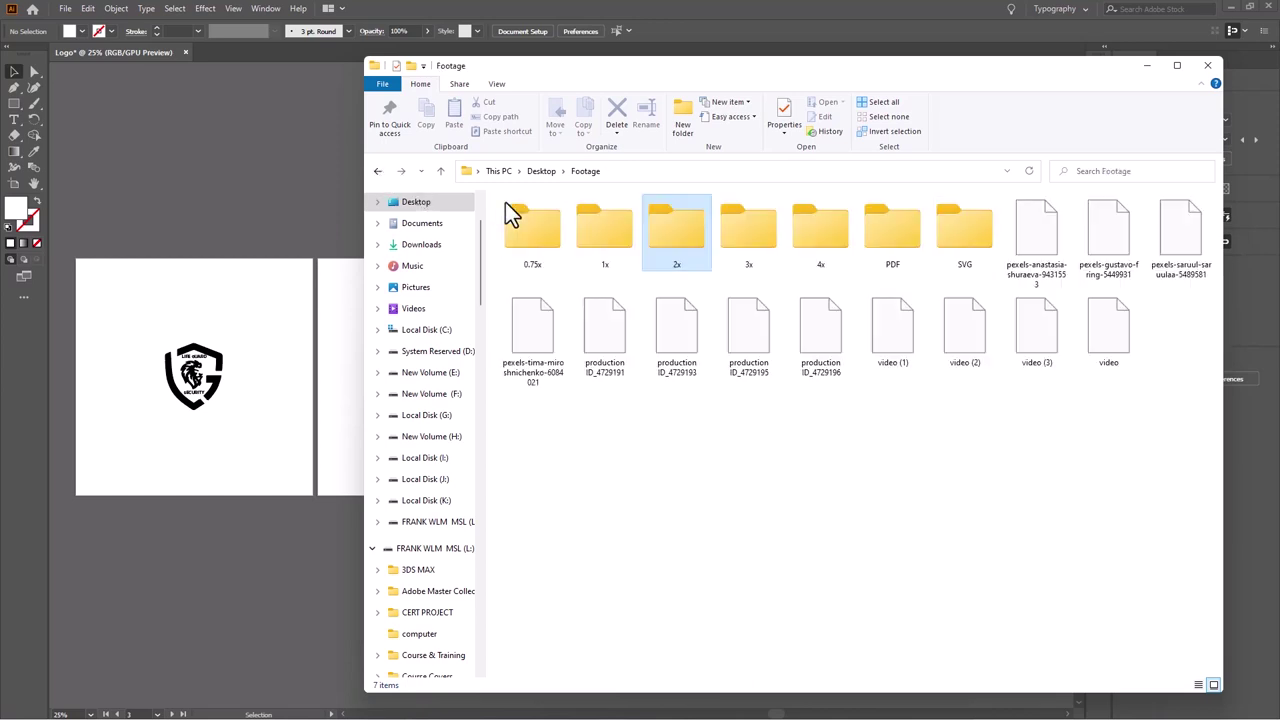
{"action": "double_click", "coordinate": [759, 242]}
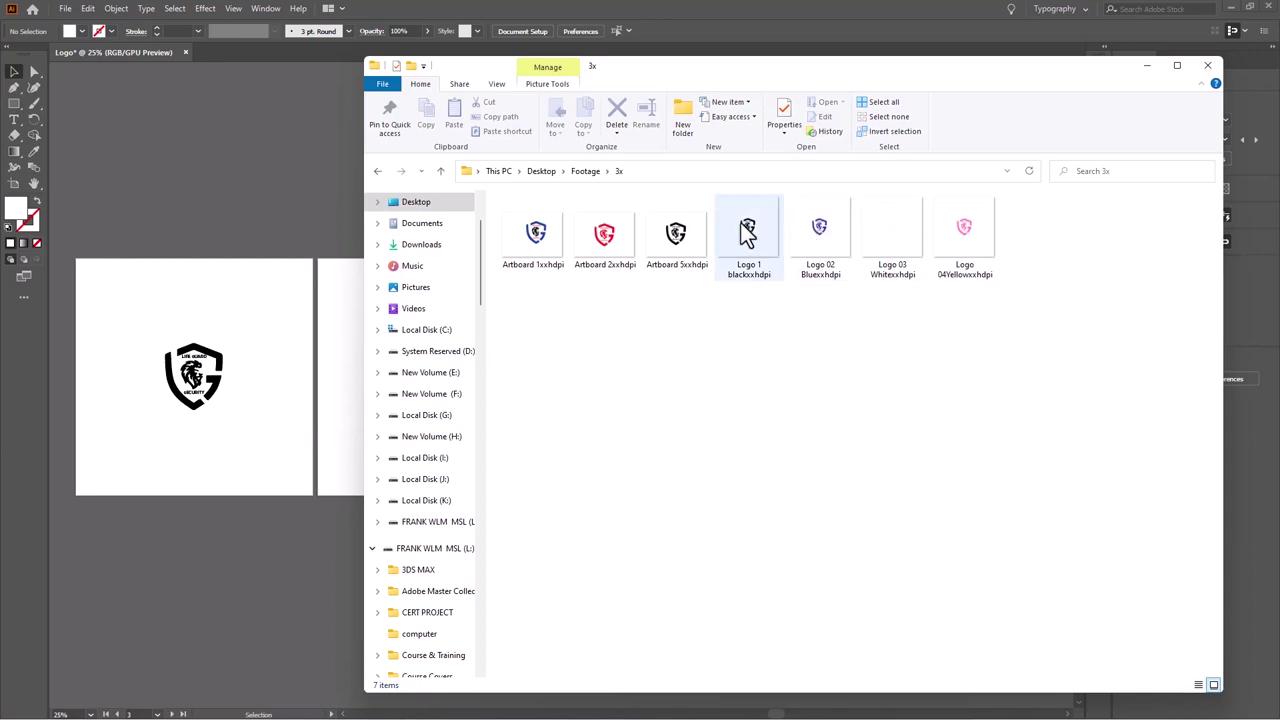
{"action": "left_click", "coordinate": [440, 172]}
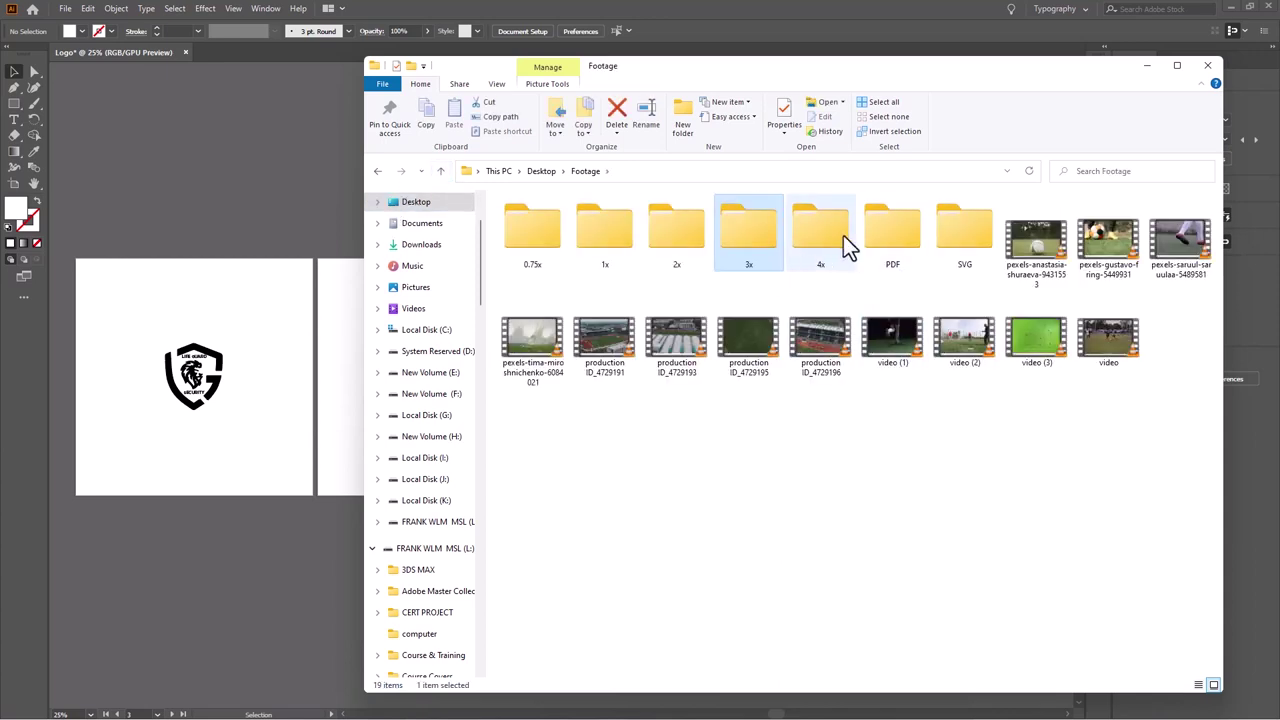
{"action": "double_click", "coordinate": [831, 235]}
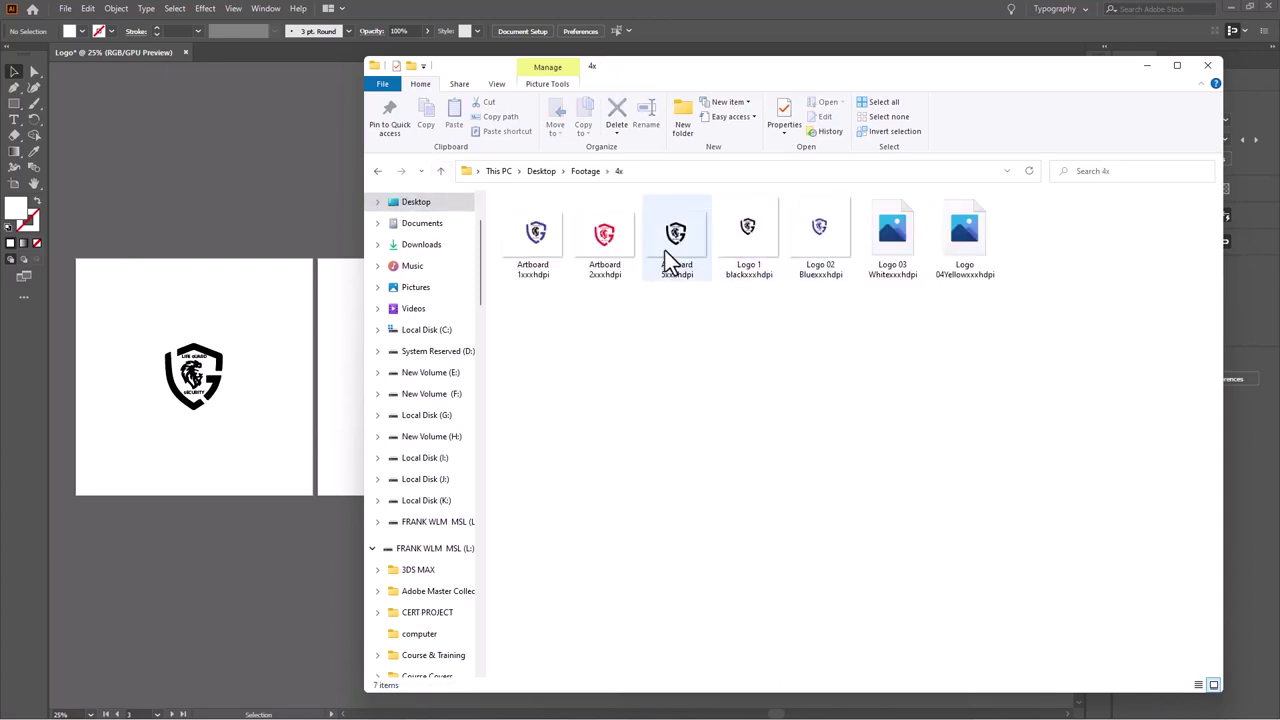
{"action": "left_click", "coordinate": [441, 172]}
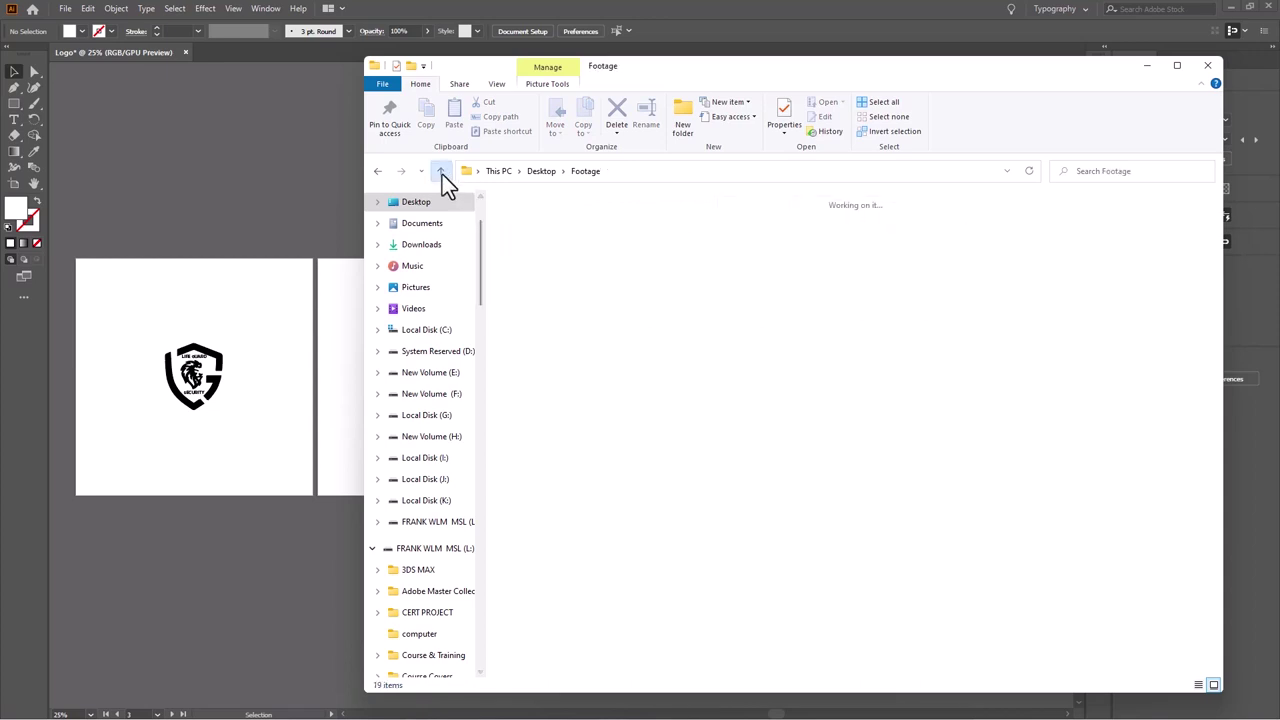
Review the PDF exports as icons and the SVG folder, then minimize File Explorer to show Illustrator.
{"action": "double_click", "coordinate": [890, 224]}
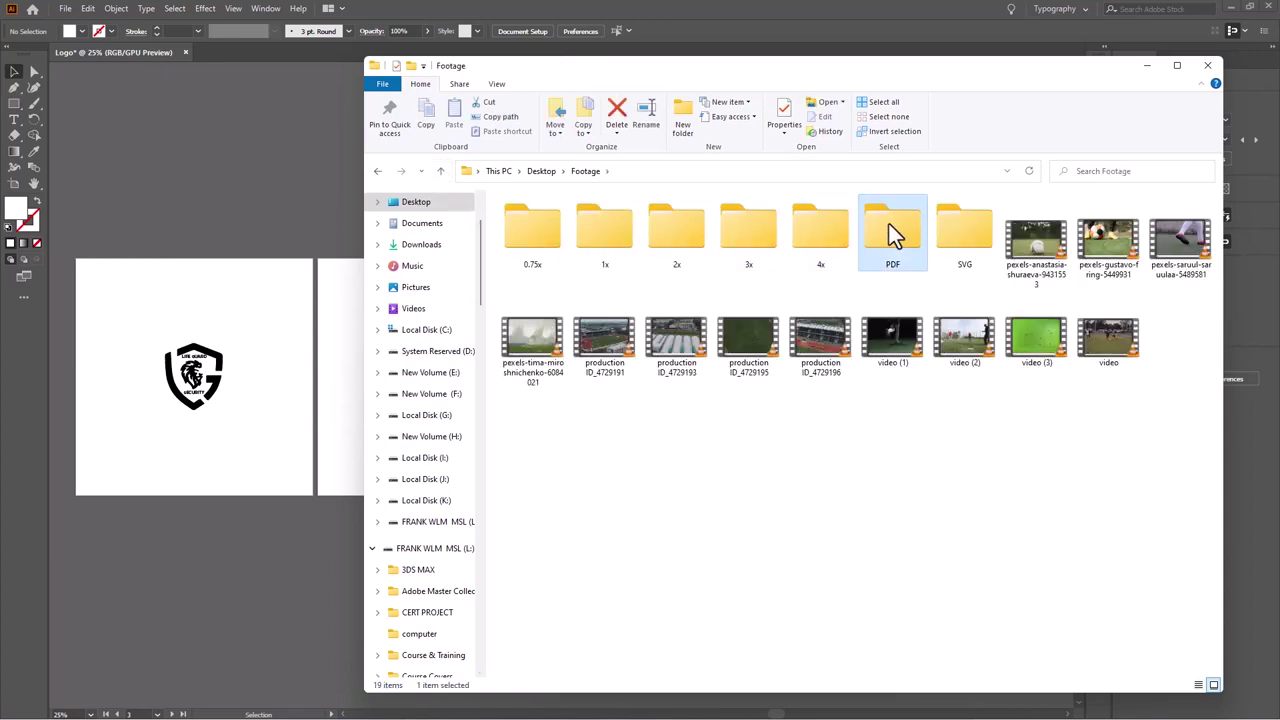
{"action": "right_click", "coordinate": [707, 414]}
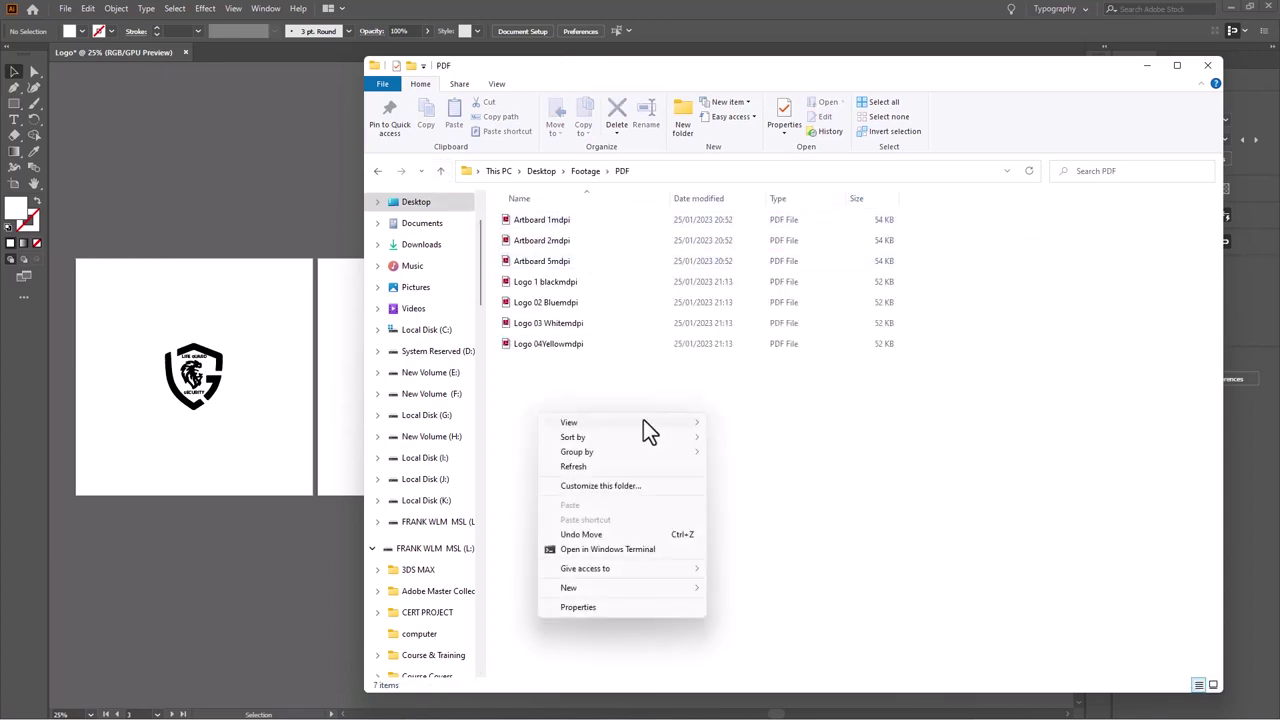
{"action": "left_click", "coordinate": [745, 437]}
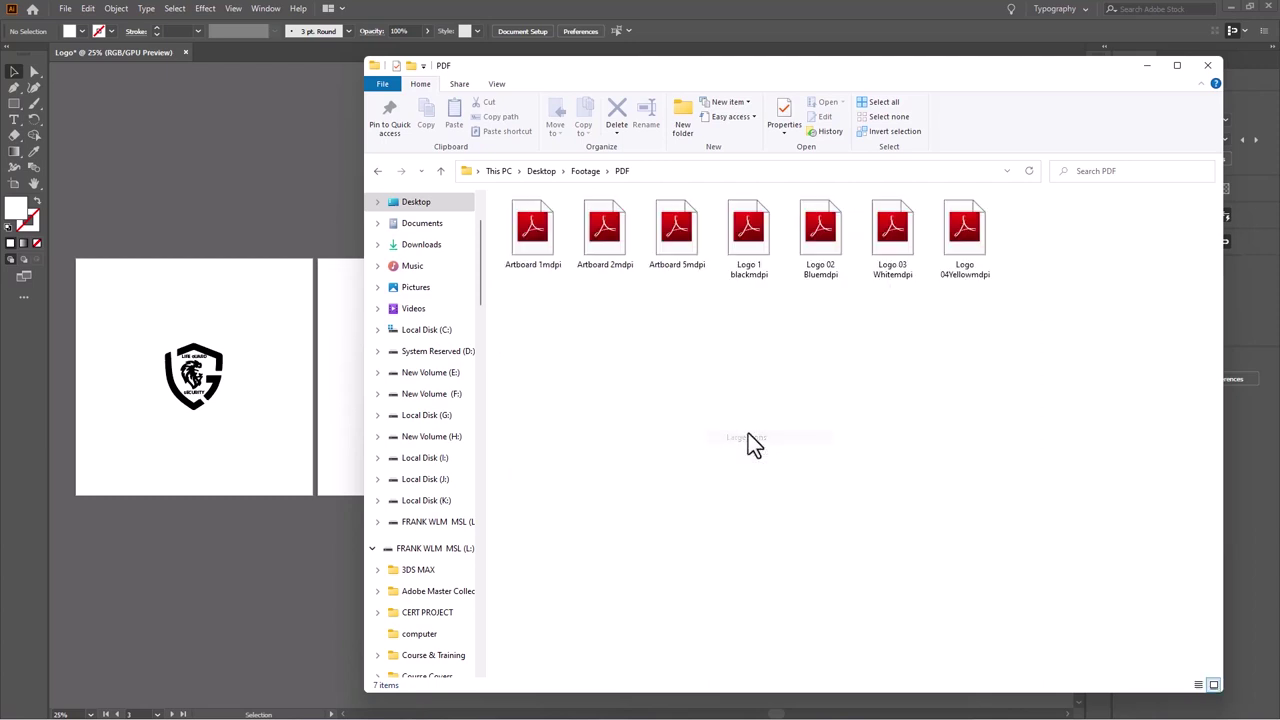
{"action": "left_click", "coordinate": [441, 172]}
{"action": "double_click", "coordinate": [976, 235]}
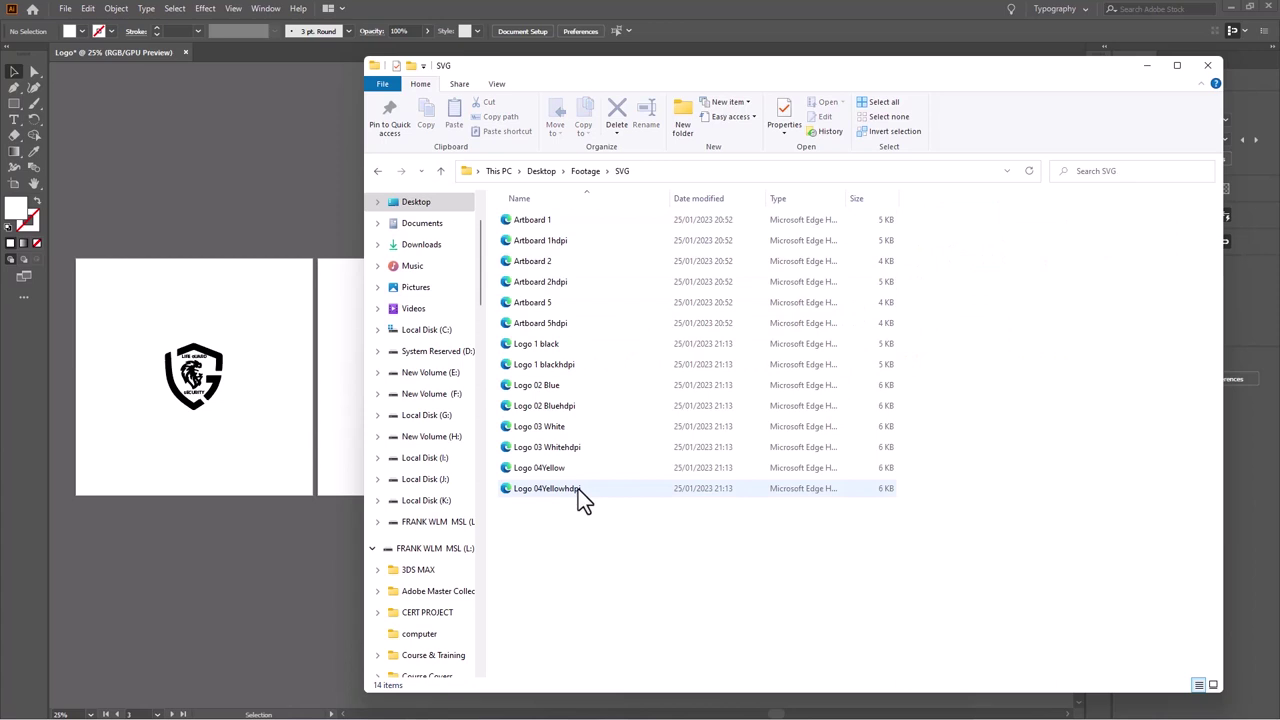
{"action": "left_click", "coordinate": [442, 173]}
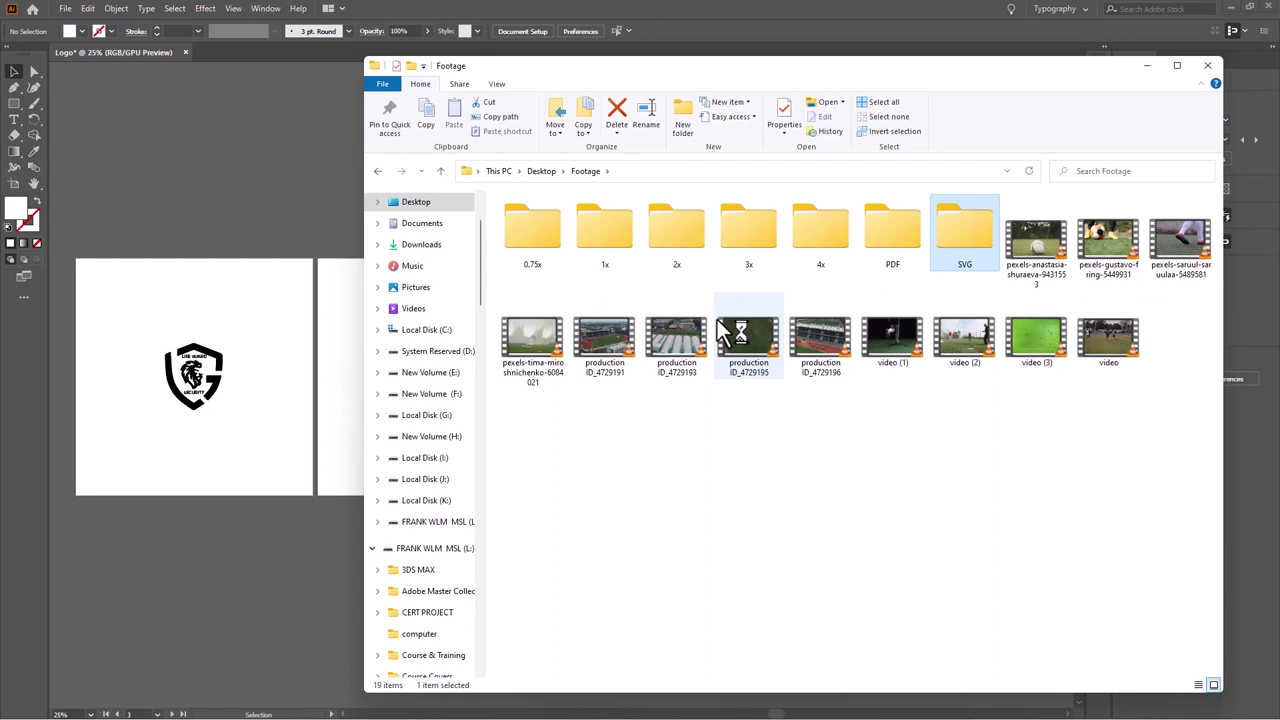
{"action": "left_click", "coordinate": [1156, 72]}
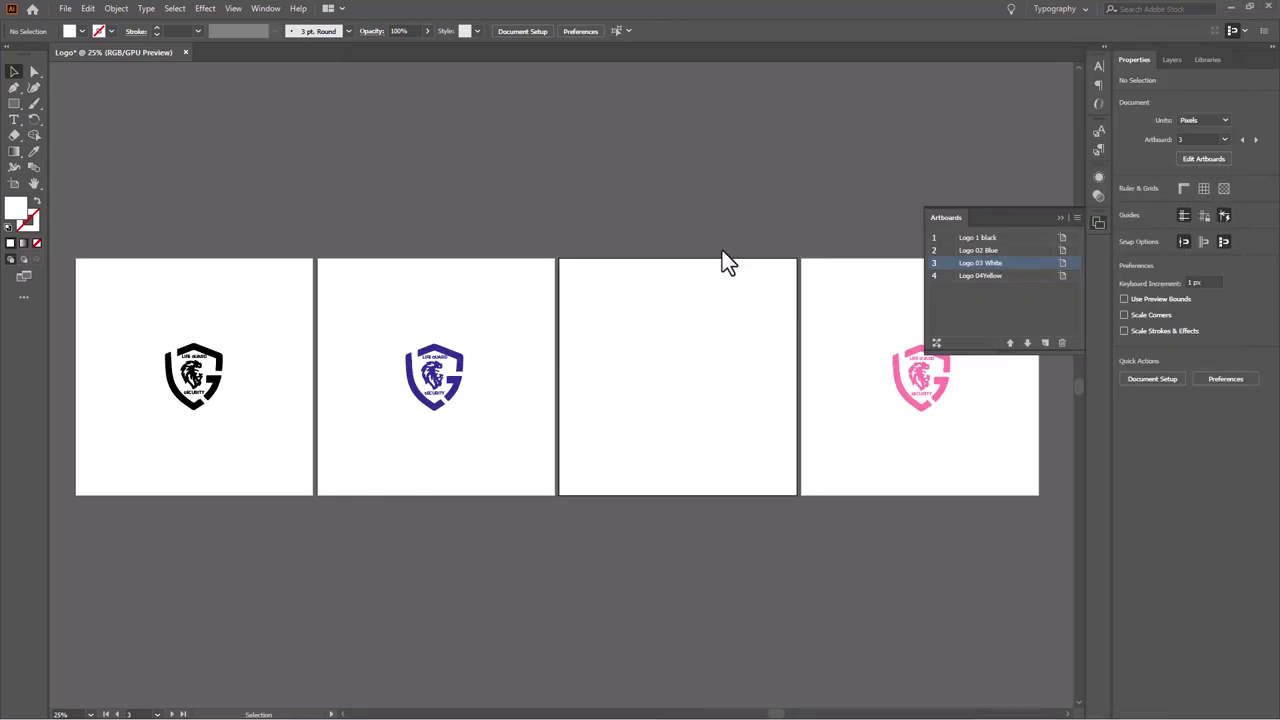